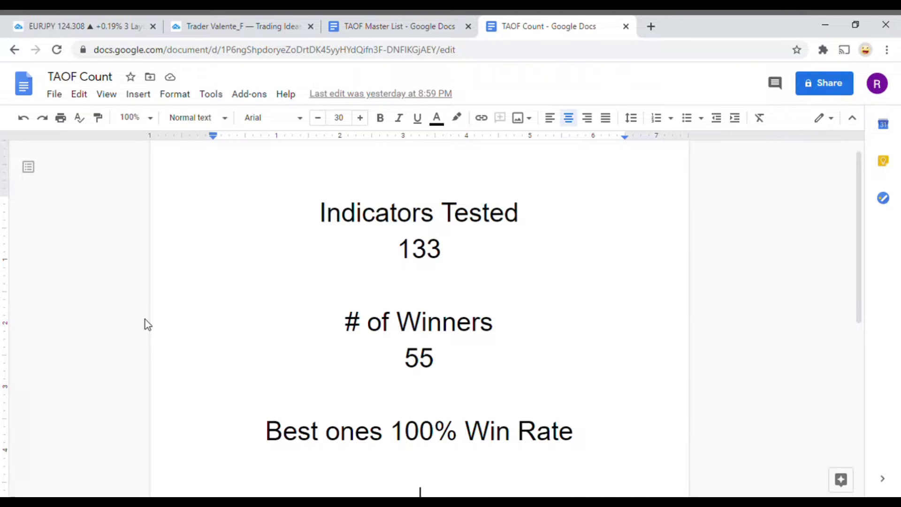
Switch to the TradingView EURJPY daily chart and play its bar replay forward to 29 Dec 2016.
{"action": "left_click", "coordinate": [52, 28]}
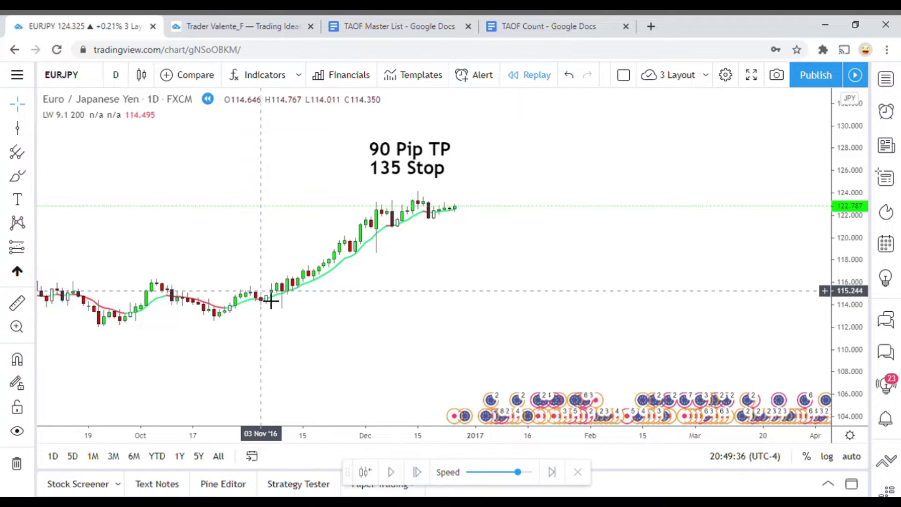
{"action": "left_click_drag", "start_coordinate": [472, 347], "coordinate": [427, 336]}
{"action": "left_click_drag", "start_coordinate": [859, 361], "coordinate": [855, 339]}
{"action": "left_click_drag", "start_coordinate": [519, 354], "coordinate": [467, 372]}
{"action": "left_click", "coordinate": [392, 473]}
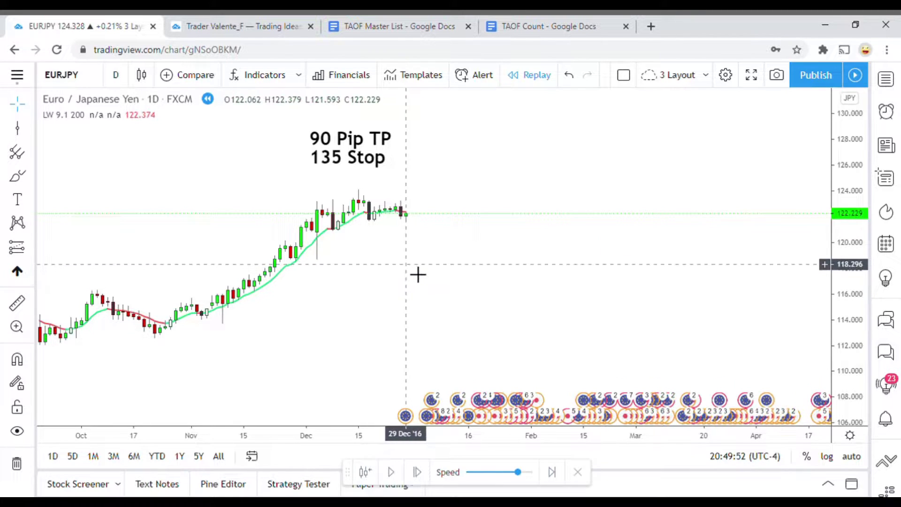
Advance the EURJPY bar replay to 9 Jan 2017 and pause it there.
{"action": "mouse_move", "coordinate": [402, 343]}
{"action": "left_mouse_down"}
{"action": "mouse_move", "coordinate": [389, 314]}
{"action": "mouse_move", "coordinate": [400, 326]}
{"action": "left_mouse_up"}
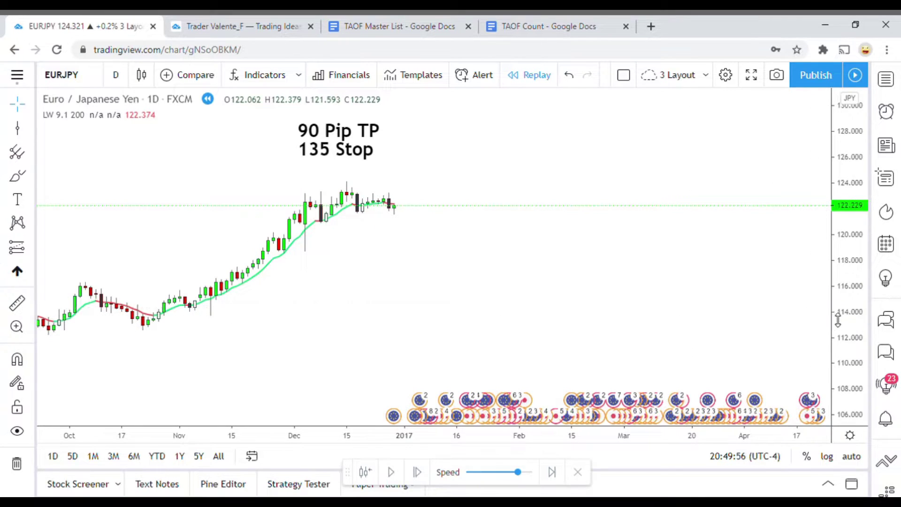
{"action": "scroll", "coordinate": [533, 328], "scroll_direction": "down", "scroll_amount": 2}
{"action": "scroll", "coordinate": [491, 350], "scroll_direction": "up", "scroll_amount": 2}
{"action": "left_click_drag", "start_coordinate": [491, 350], "coordinate": [524, 357]}
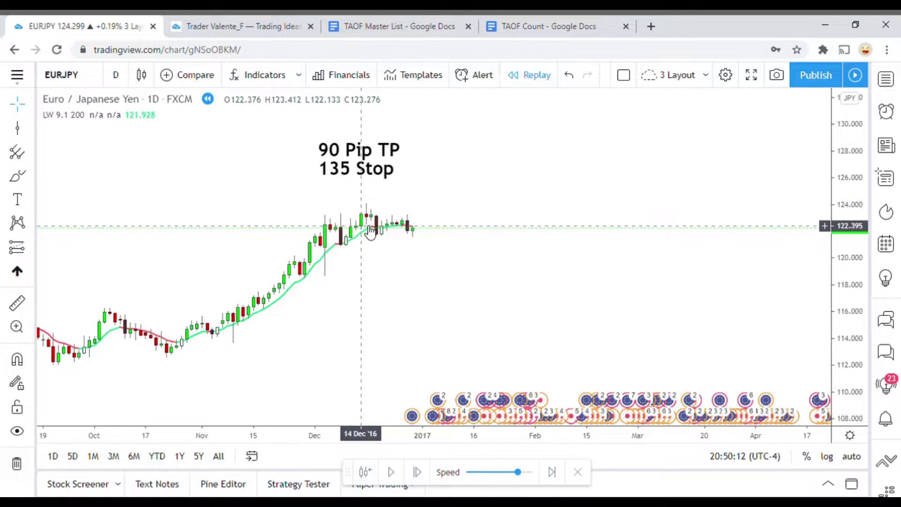
{"action": "mouse_move", "coordinate": [447, 268]}
{"action": "left_mouse_down"}
{"action": "mouse_move", "coordinate": [443, 252]}
{"action": "mouse_move", "coordinate": [453, 263]}
{"action": "left_mouse_up"}
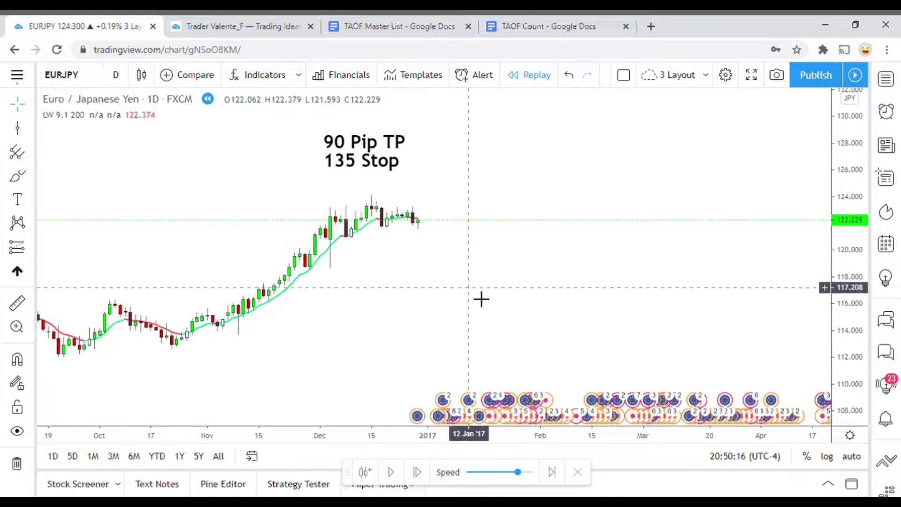
{"action": "left_click_drag", "start_coordinate": [470, 294], "coordinate": [445, 292]}
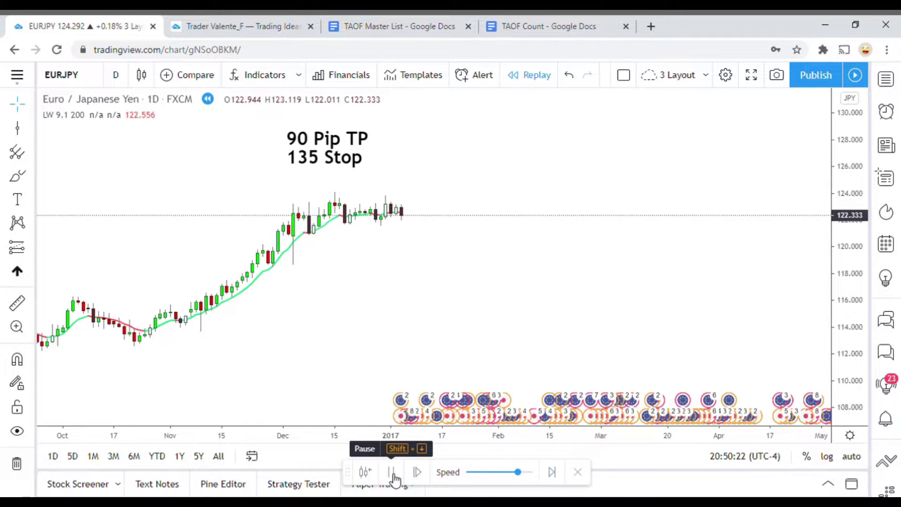
{"action": "left_click", "coordinate": [394, 475]}
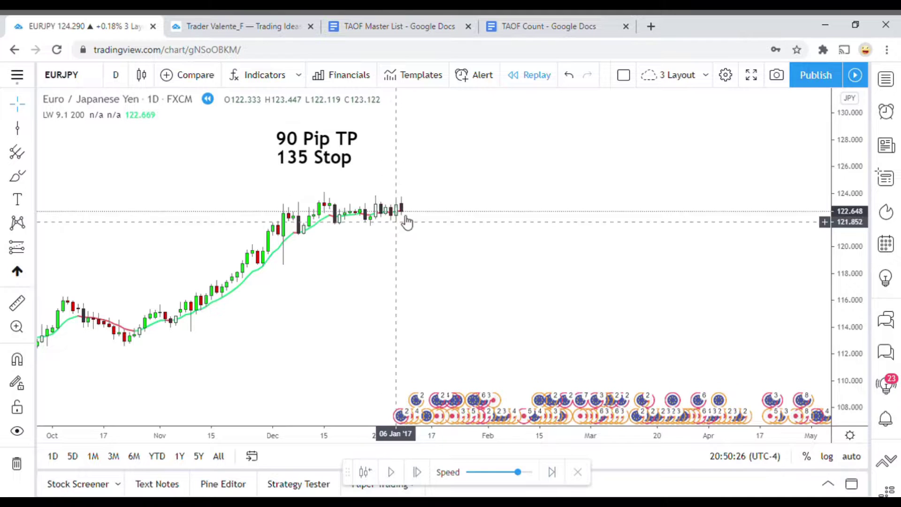
Play the bar replay on to 24 Jan 2017 and pause it to mark the trades.
{"action": "left_click_drag", "start_coordinate": [441, 322], "coordinate": [432, 293]}
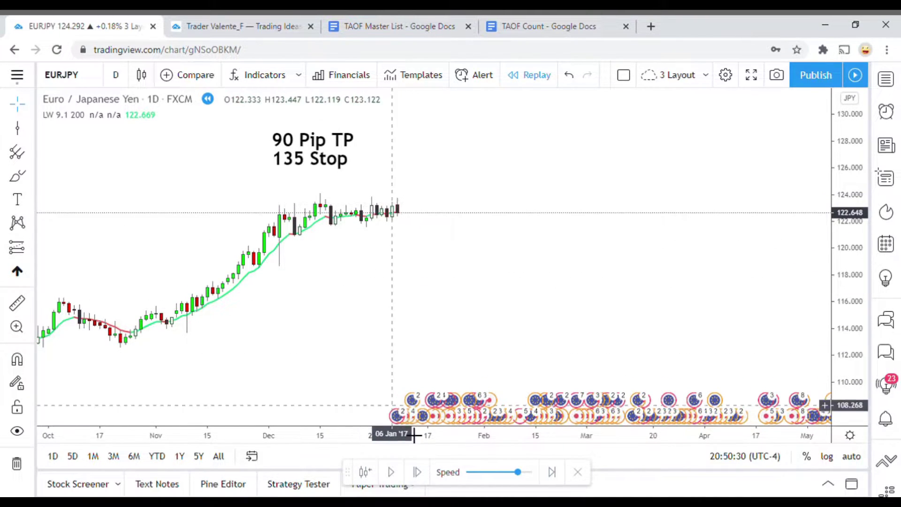
{"action": "left_click", "coordinate": [393, 473]}
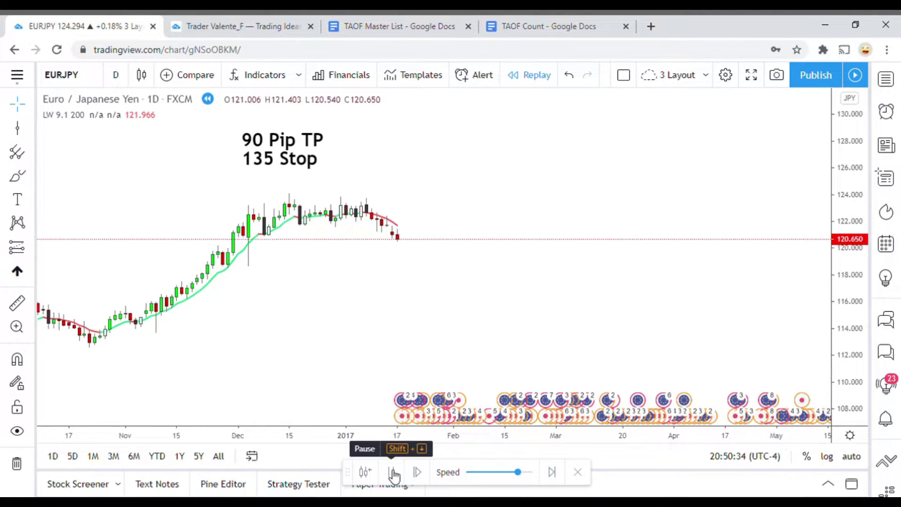
{"action": "left_click", "coordinate": [394, 473]}
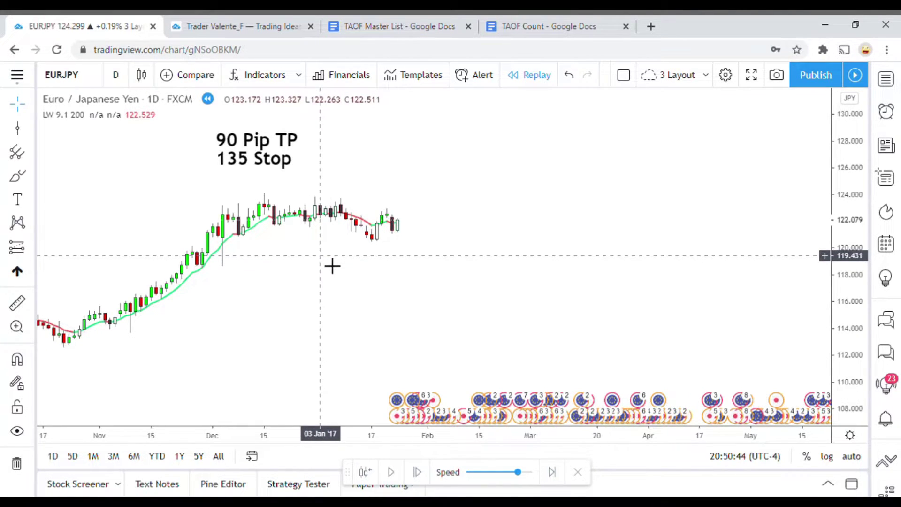
Add a vertical line on the 3 Jan 2017 candle and colour it red.
{"action": "left_click", "coordinate": [15, 130]}
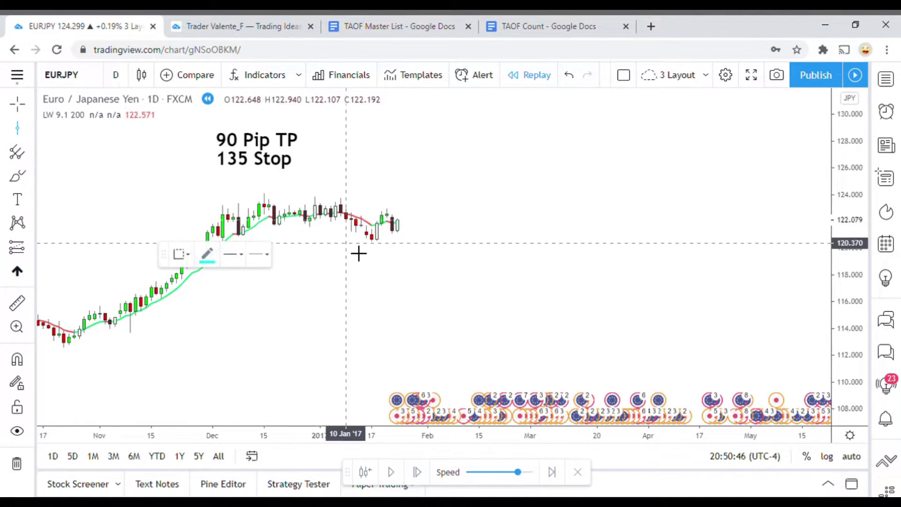
{"action": "left_click", "coordinate": [331, 261]}
{"action": "left_click", "coordinate": [209, 256]}
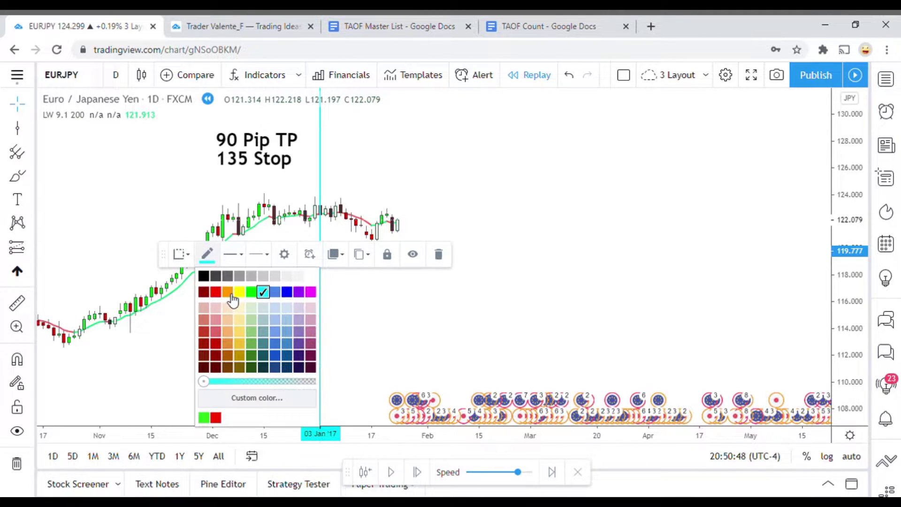
{"action": "left_click", "coordinate": [206, 291]}
{"action": "left_click", "coordinate": [177, 238]}
Add red vertical lines on the 4 Jan and 5 Jan 2017 candles.
{"action": "left_click", "coordinate": [19, 129]}
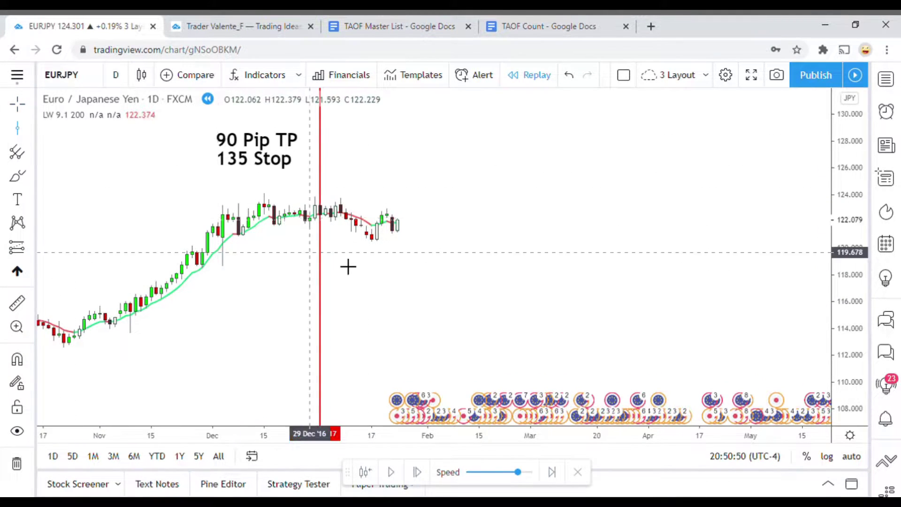
{"action": "left_click", "coordinate": [325, 258]}
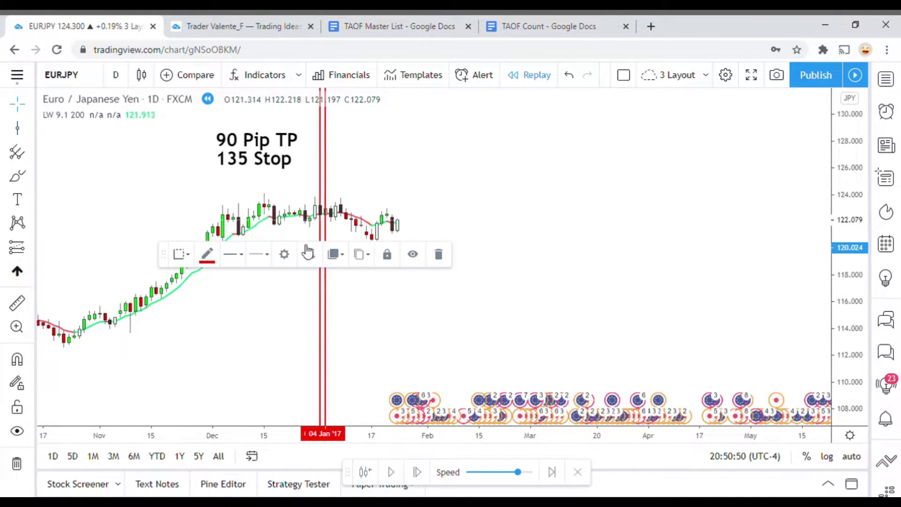
{"action": "left_click", "coordinate": [99, 207]}
{"action": "left_click", "coordinate": [17, 128]}
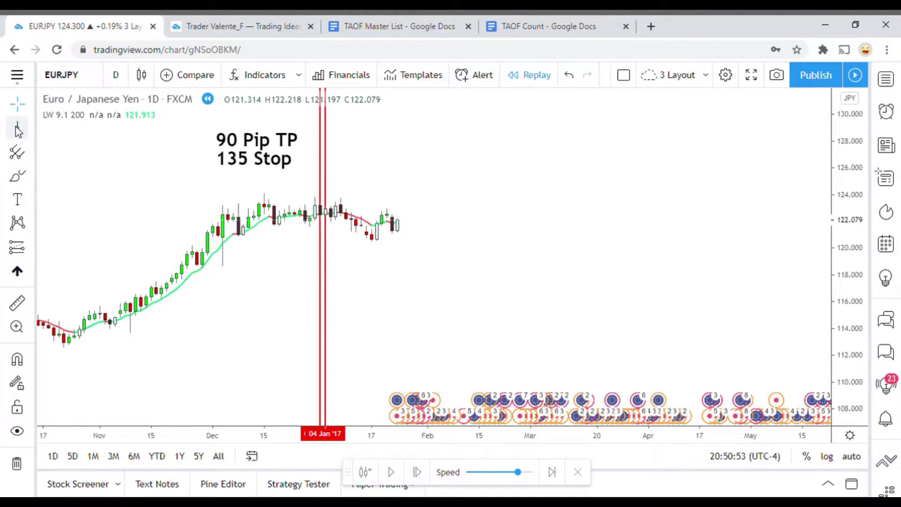
{"action": "left_click", "coordinate": [338, 252]}
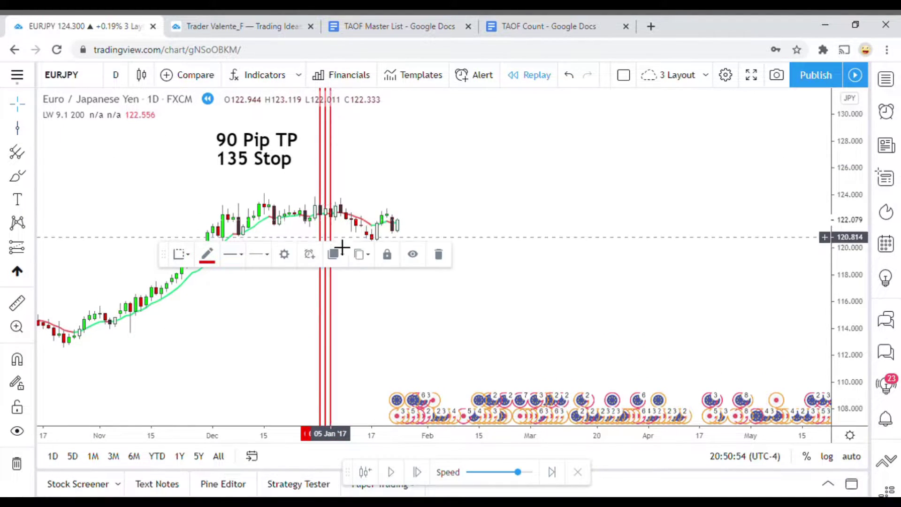
{"action": "left_click", "coordinate": [17, 129]}
{"action": "left_click", "coordinate": [335, 256]}
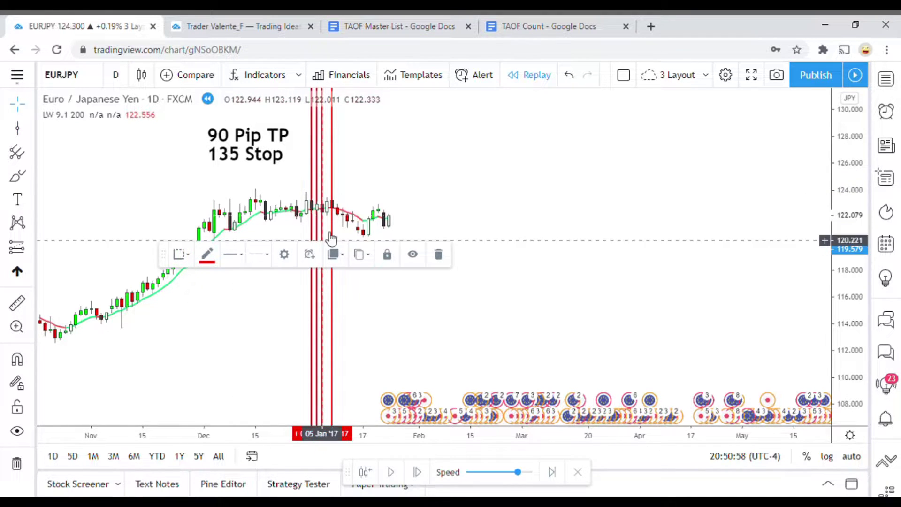
{"action": "key", "text": "ctrl+z"}
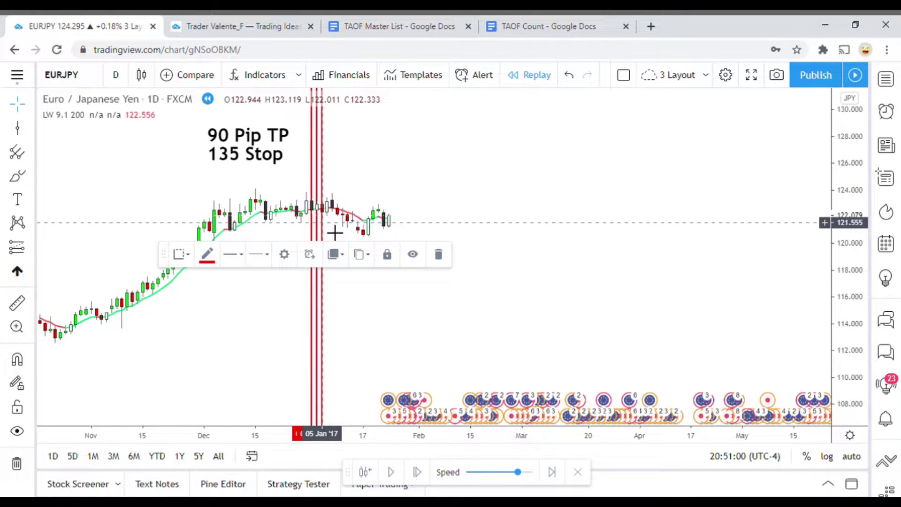
Add a red vertical line on the 6 Jan 2017 candle.
{"action": "left_click_drag", "start_coordinate": [336, 232], "coordinate": [338, 238]}
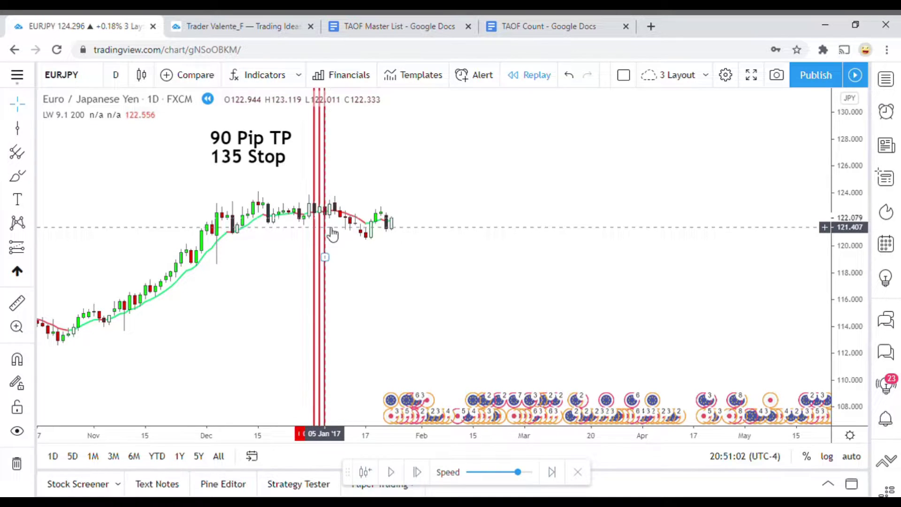
{"action": "key", "text": "alt+v"}
{"action": "left_click", "coordinate": [382, 309]}
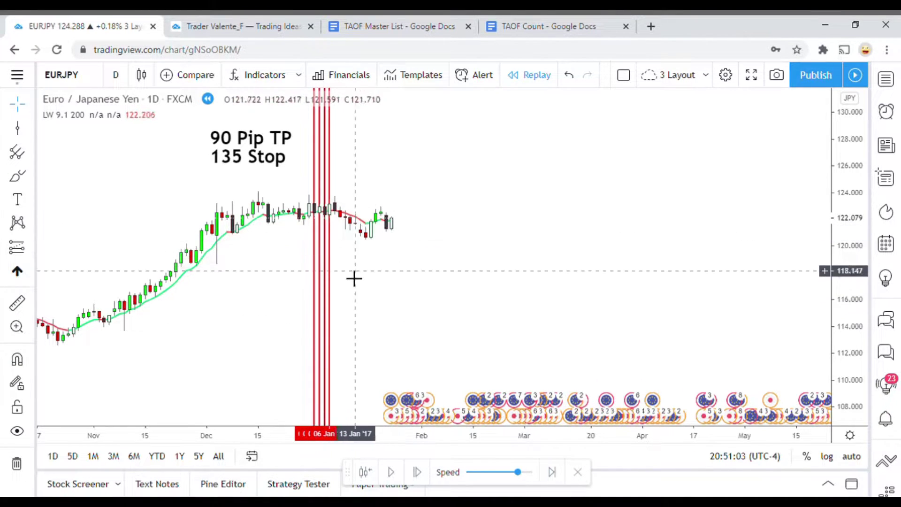
Add a vertical line on the 9 Jan 2017 candle and colour it green.
{"action": "left_click", "coordinate": [325, 257]}
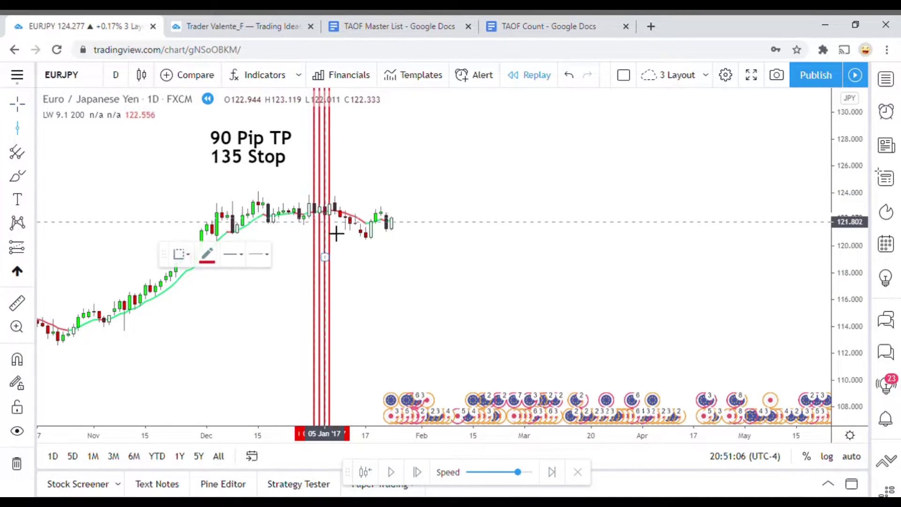
{"action": "left_click", "coordinate": [207, 256]}
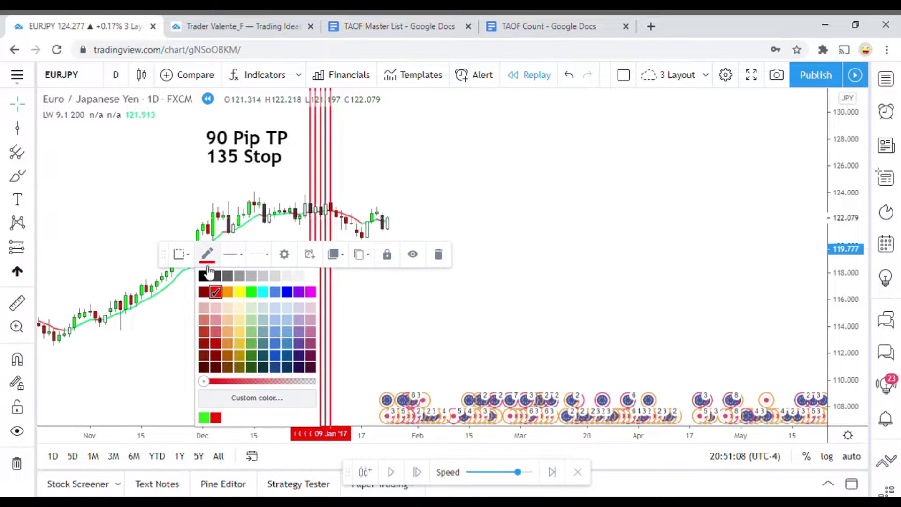
{"action": "left_click", "coordinate": [255, 293]}
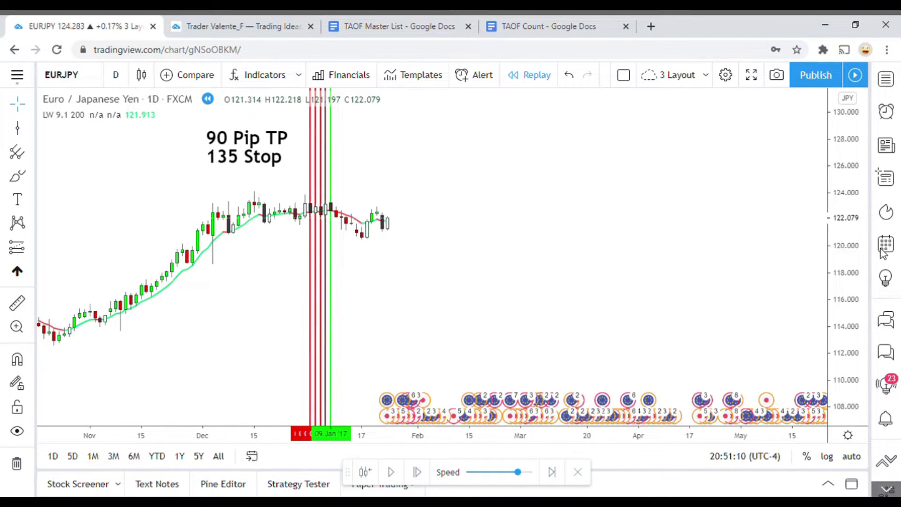
Measure the price distance near the mid-January 2017 candles to check it against the 90-pip take-profit.
{"action": "left_click_drag", "start_coordinate": [617, 282], "coordinate": [593, 287]}
{"action": "left_click_drag", "start_coordinate": [835, 345], "coordinate": [837, 331]}
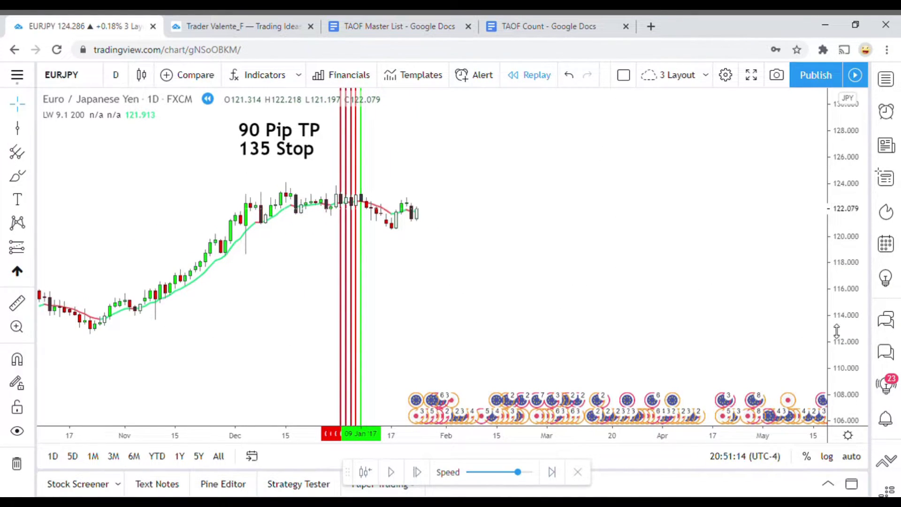
{"action": "left_click_drag", "start_coordinate": [574, 321], "coordinate": [523, 328]}
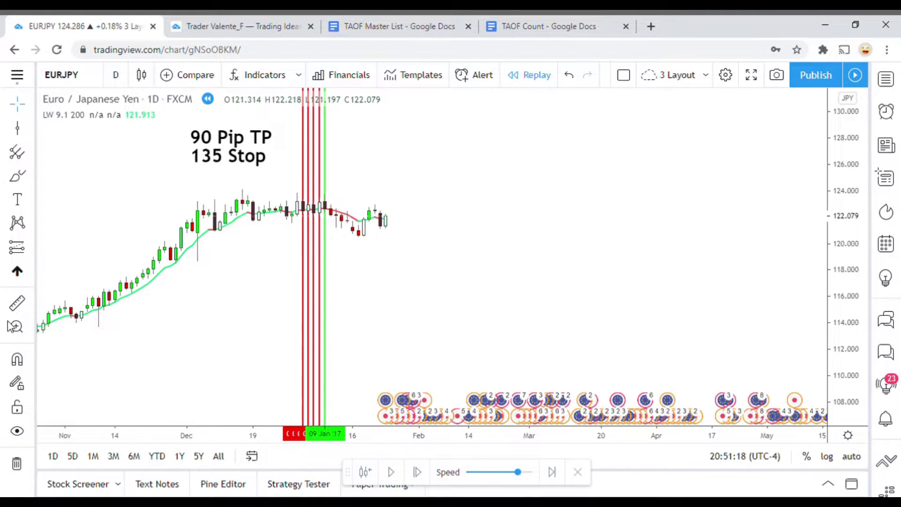
{"action": "left_click", "coordinate": [360, 218]}
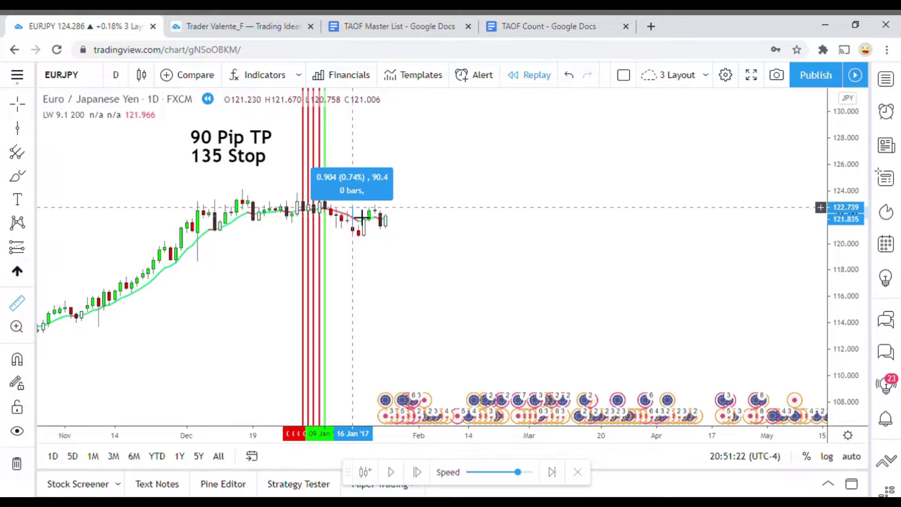
{"action": "left_click", "coordinate": [361, 216]}
{"action": "left_click", "coordinate": [426, 308]}
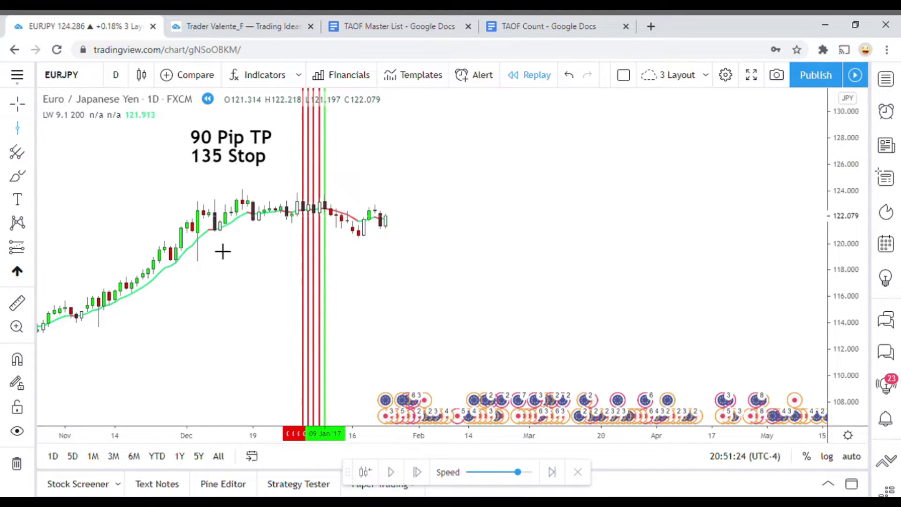
Add a green vertical line on the 18 Jan 2017 candle.
{"action": "key", "text": "alt+v"}
{"action": "left_click_drag", "start_coordinate": [402, 271], "coordinate": [376, 280]}
{"action": "left_click", "coordinate": [455, 308]}
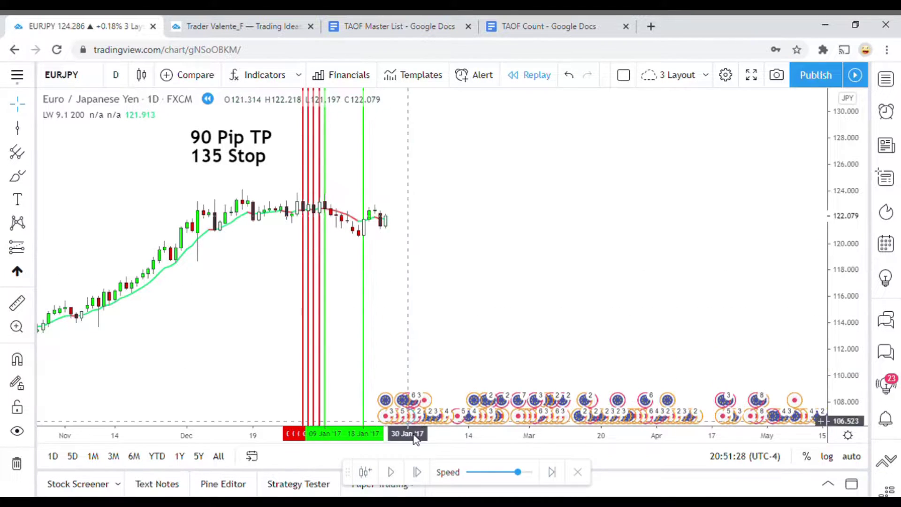
Add a vertical line on the 23 Jan 2017 candle and colour it red.
{"action": "left_click", "coordinate": [18, 128]}
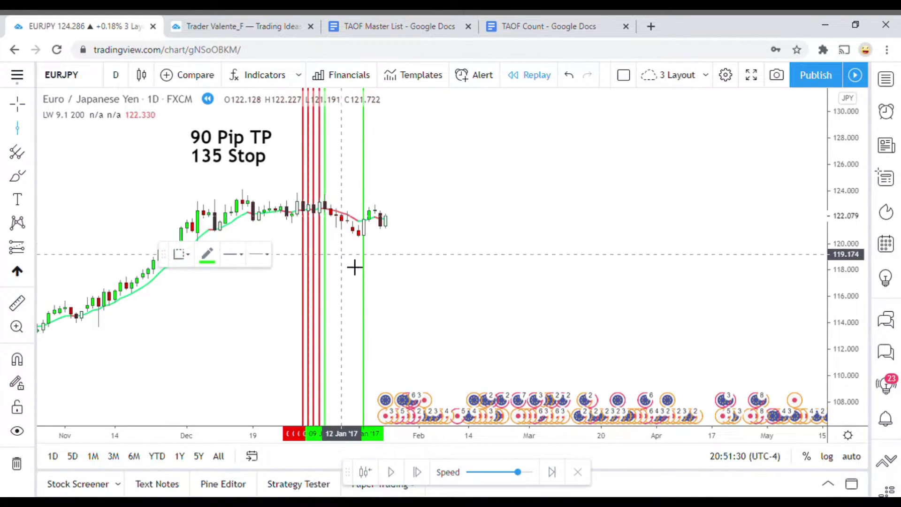
{"action": "left_click", "coordinate": [389, 277]}
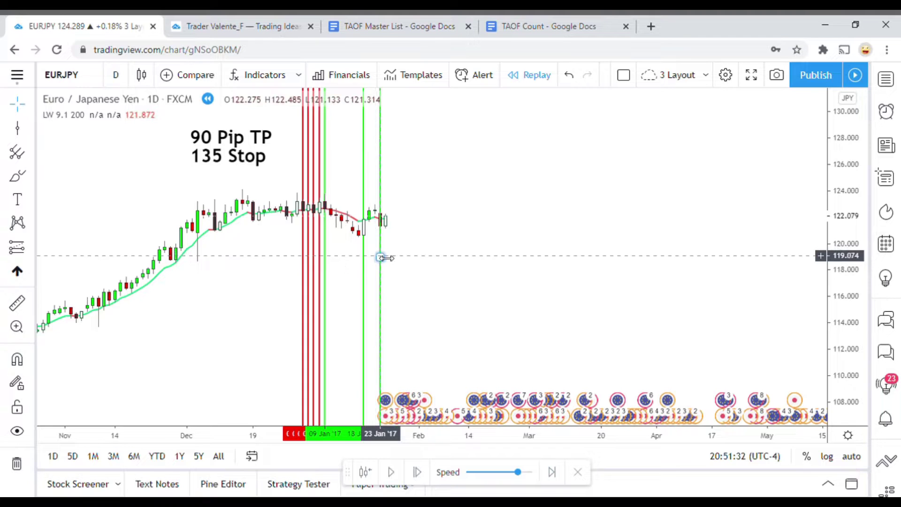
{"action": "left_click", "coordinate": [212, 259]}
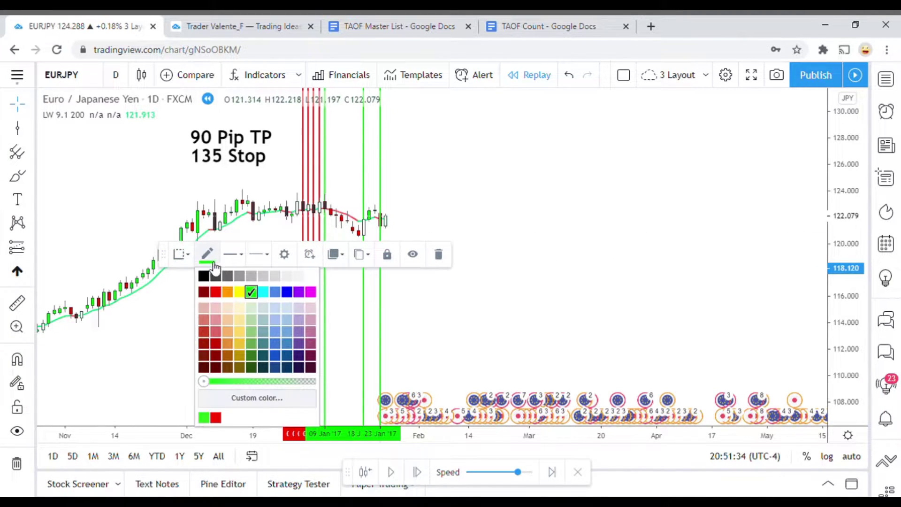
{"action": "left_click", "coordinate": [217, 292]}
{"action": "left_click", "coordinate": [658, 385]}
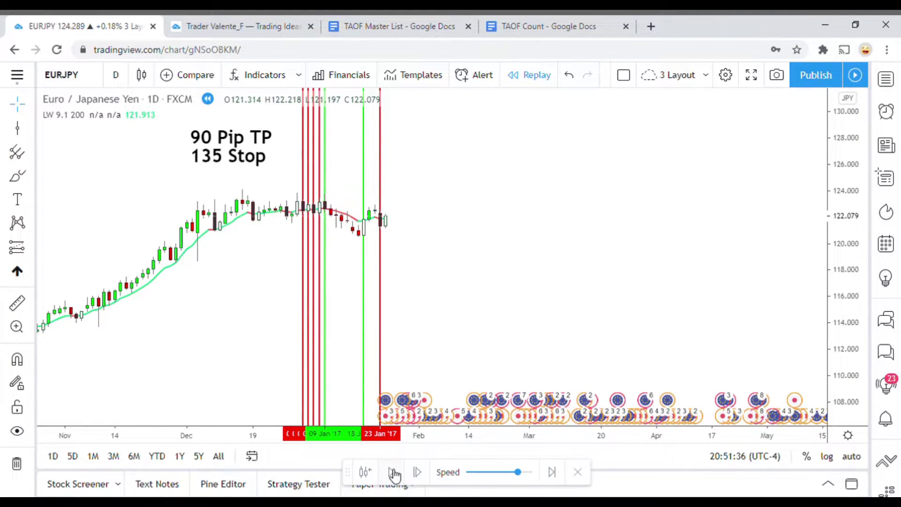
Advance the bar replay to 27 Jan 2017 and add a red vertical line on the 24 Jan candle.
{"action": "left_click", "coordinate": [393, 472]}
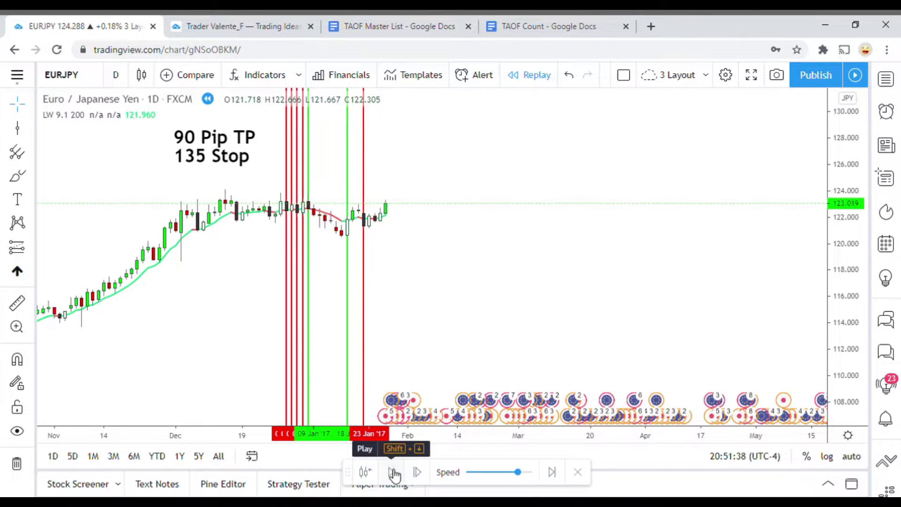
{"action": "left_click", "coordinate": [17, 128]}
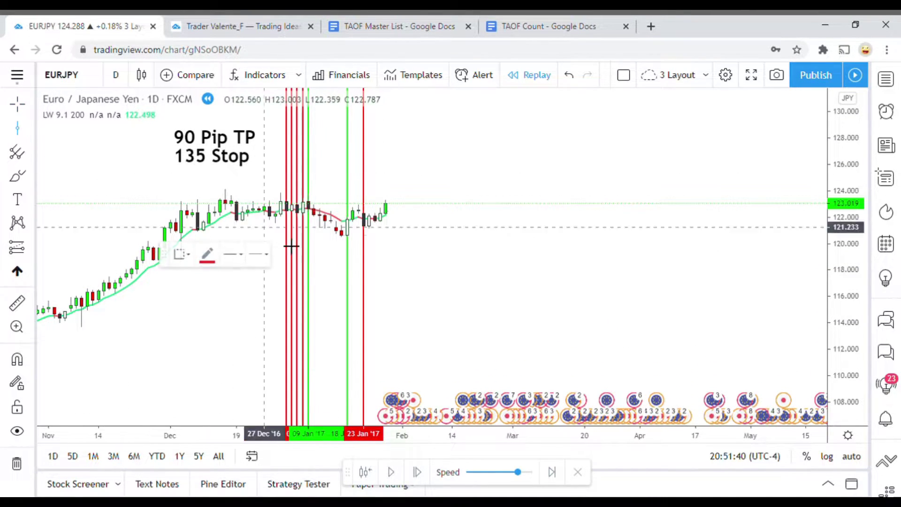
{"action": "left_click", "coordinate": [377, 274]}
{"action": "left_click", "coordinate": [501, 296]}
{"action": "key", "text": "shift+Right"}
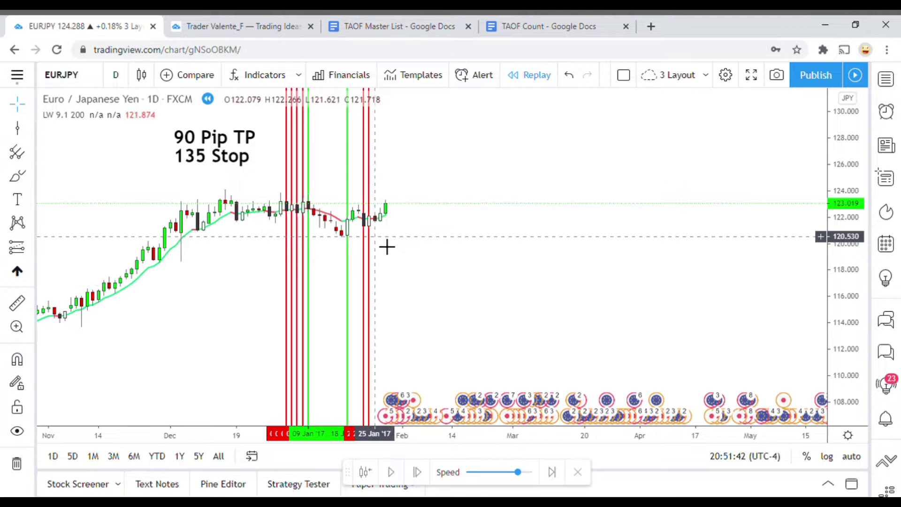
Add red vertical lines on the 25 Jan and 26 Jan 2017 candles.
{"action": "left_click", "coordinate": [17, 128]}
{"action": "left_click", "coordinate": [378, 282]}
{"action": "left_click", "coordinate": [445, 290]}
{"action": "left_click", "coordinate": [17, 128]}
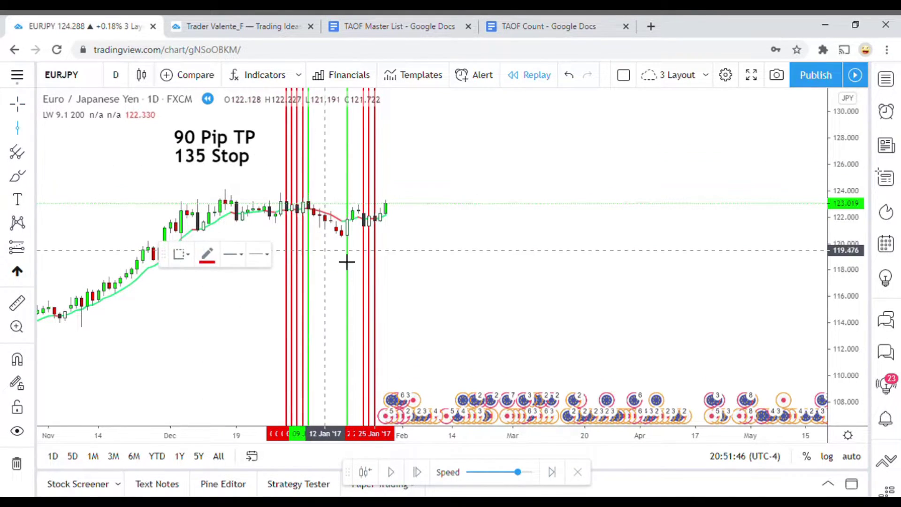
{"action": "left_click", "coordinate": [389, 274]}
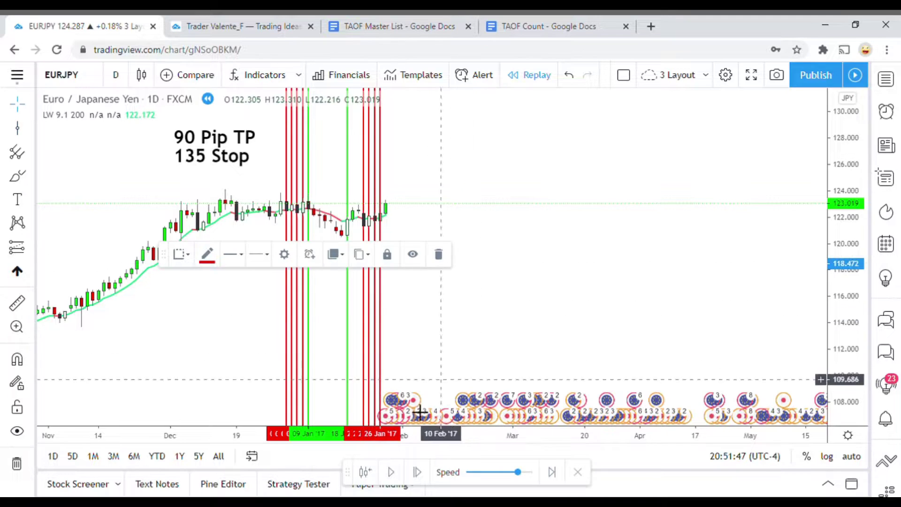
Advance the bar replay to 1 Feb 2017 and measure the price distance there against the 90-pip take-profit.
{"action": "left_click", "coordinate": [392, 473]}
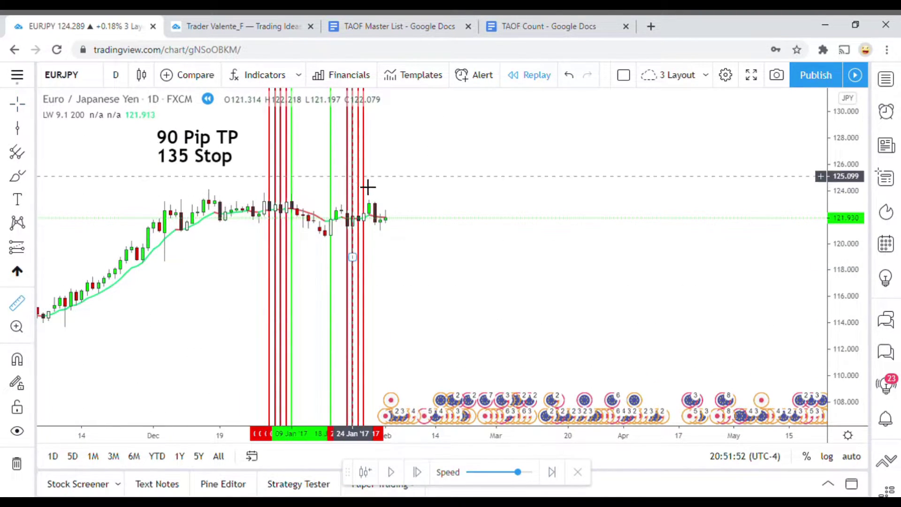
{"action": "key", "text": "shift"}
{"action": "left_click", "coordinate": [397, 223], "text": "shift"}
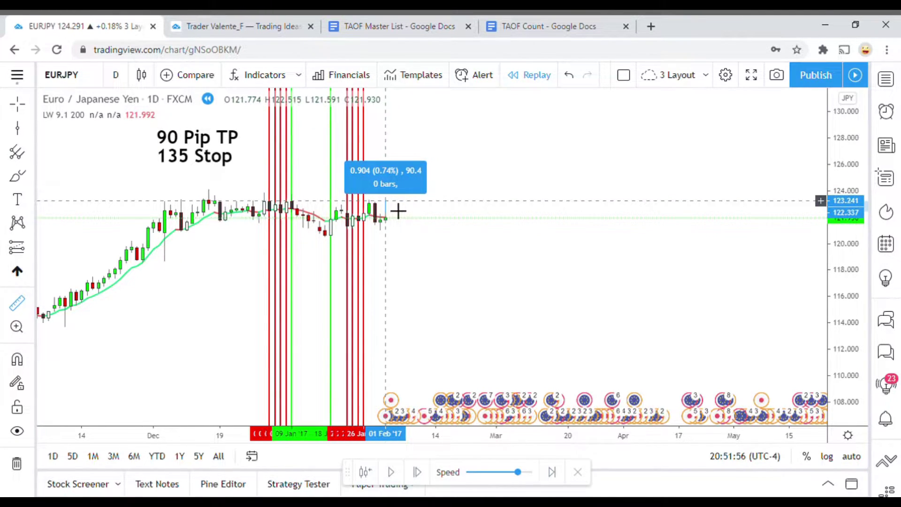
{"action": "left_click", "coordinate": [418, 270]}
Recolour the 26 Jan 2017 vertical line green.
{"action": "key", "text": "alt+h"}
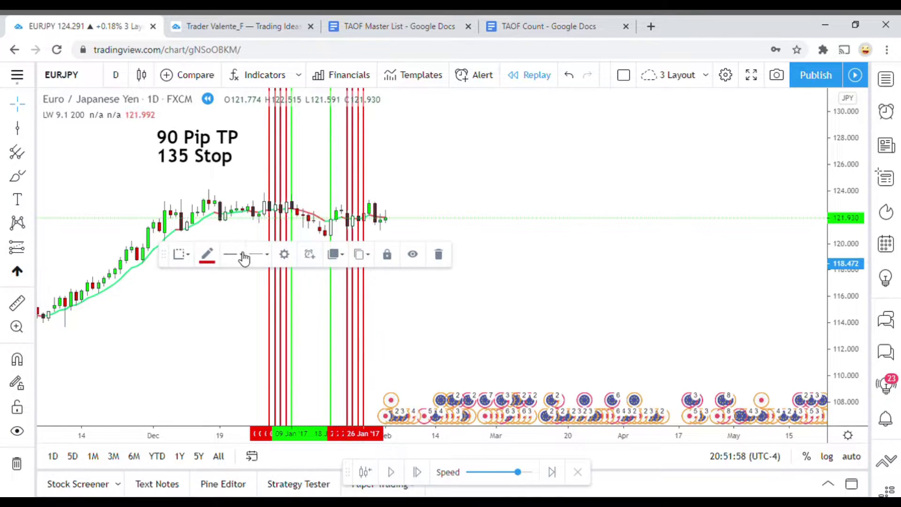
{"action": "left_click", "coordinate": [211, 258]}
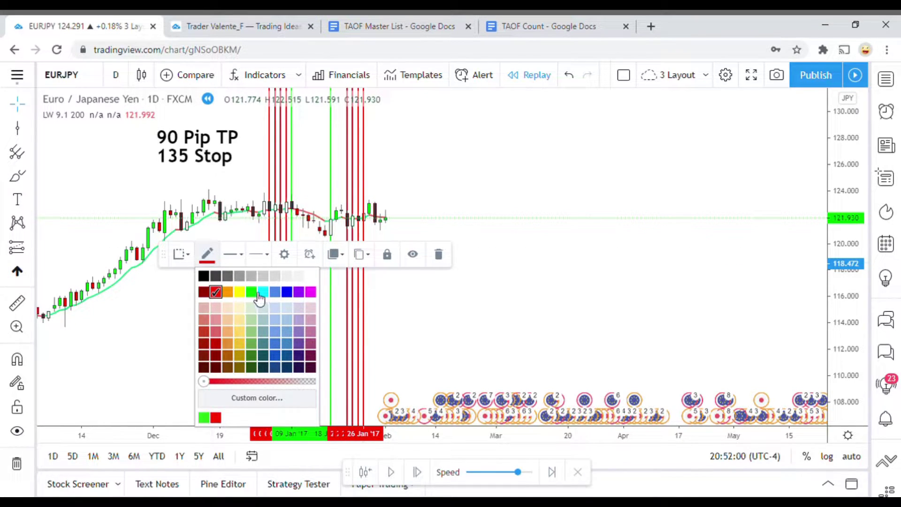
{"action": "left_click", "coordinate": [537, 316]}
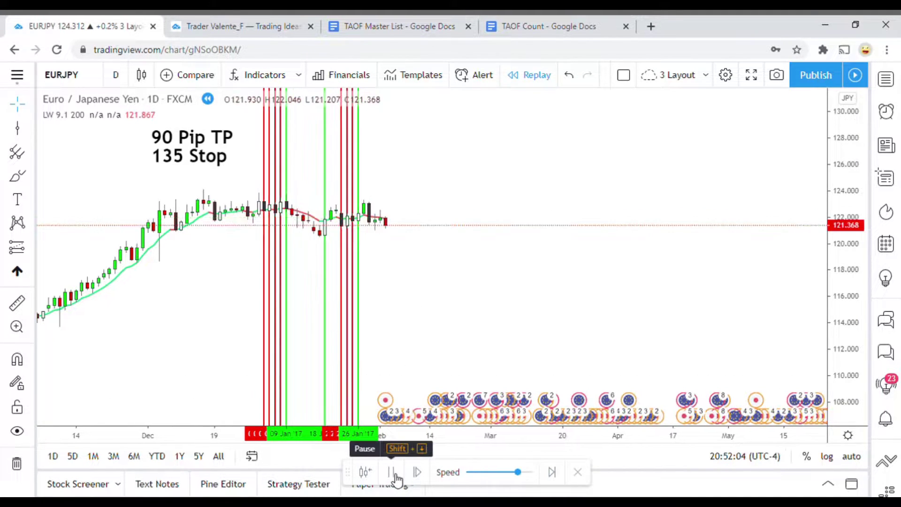
Advance the bar replay to 7 Feb 2017 and add a green vertical line on the 30 Jan candle.
{"action": "left_click", "coordinate": [393, 472]}
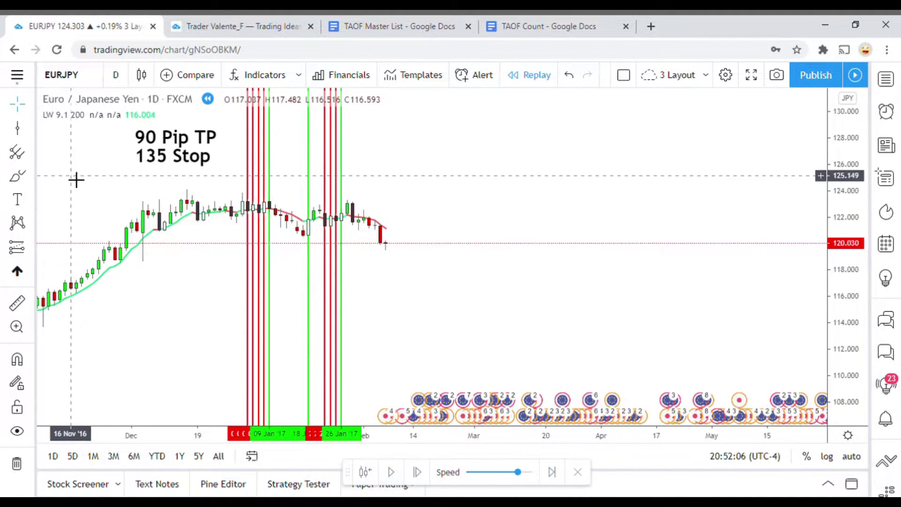
{"action": "key", "text": "alt+v"}
{"action": "left_click", "coordinate": [361, 276]}
{"action": "left_click", "coordinate": [394, 358]}
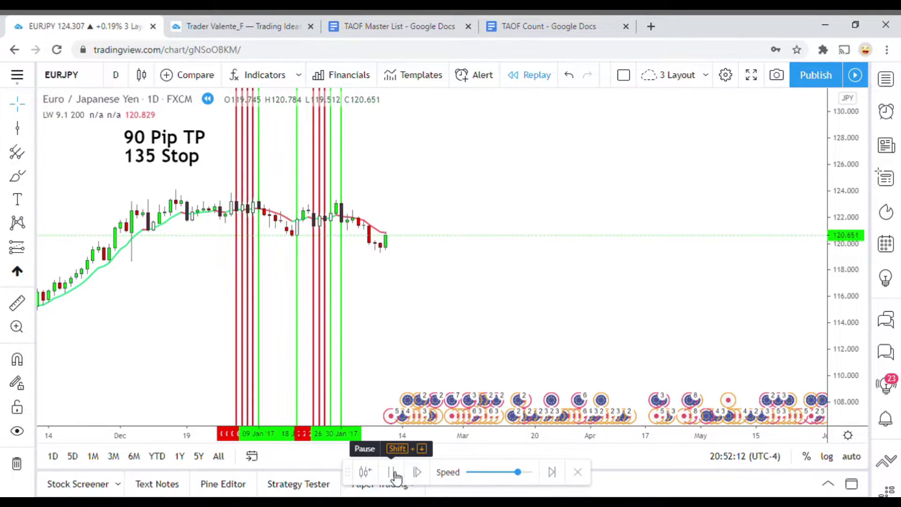
Advance the bar replay to 21 Feb 2017 and add a red vertical line on the 14 Feb candle.
{"action": "left_click", "coordinate": [392, 474]}
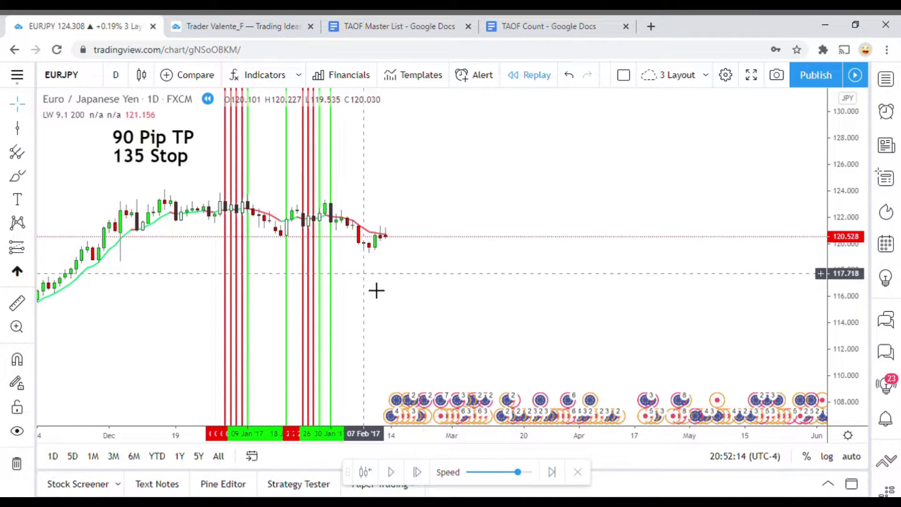
{"action": "left_click", "coordinate": [391, 473]}
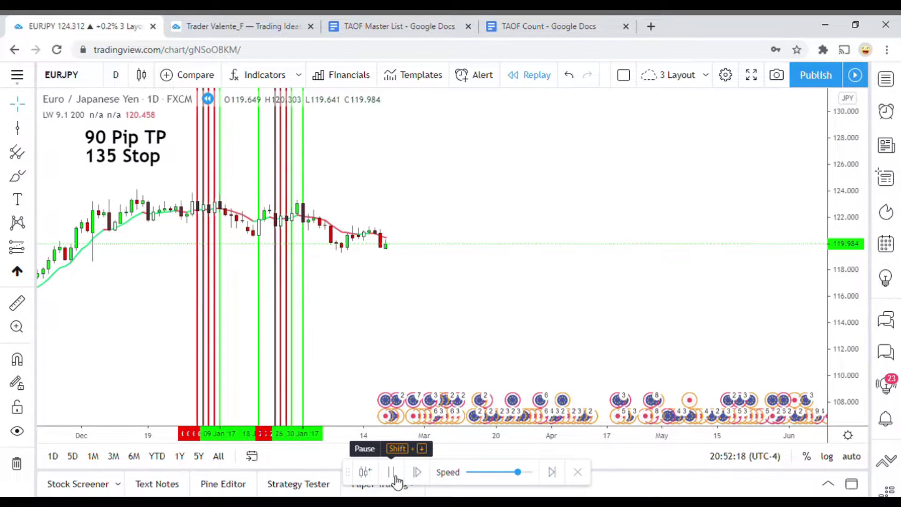
{"action": "left_click", "coordinate": [392, 473]}
{"action": "left_click", "coordinate": [30, 129]}
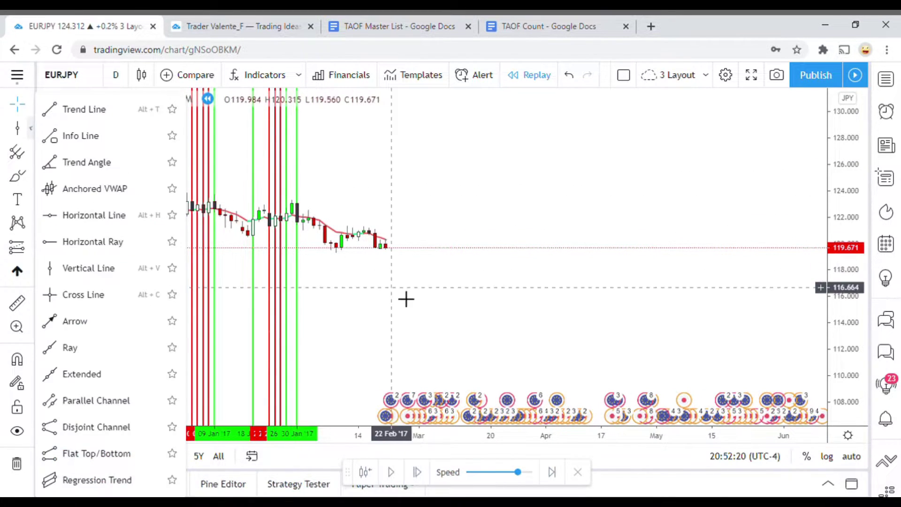
{"action": "left_click", "coordinate": [368, 283]}
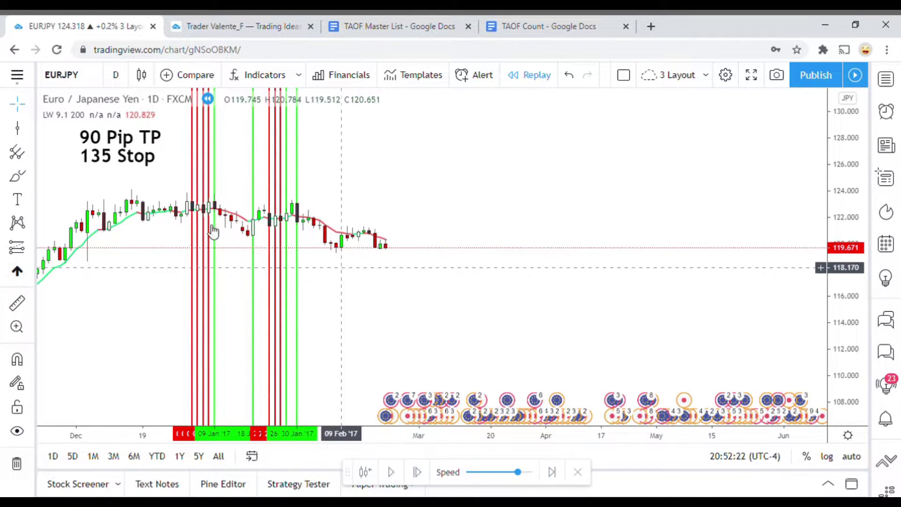
{"action": "left_click", "coordinate": [366, 281]}
{"action": "left_click", "coordinate": [215, 265]}
{"action": "left_click", "coordinate": [221, 300]}
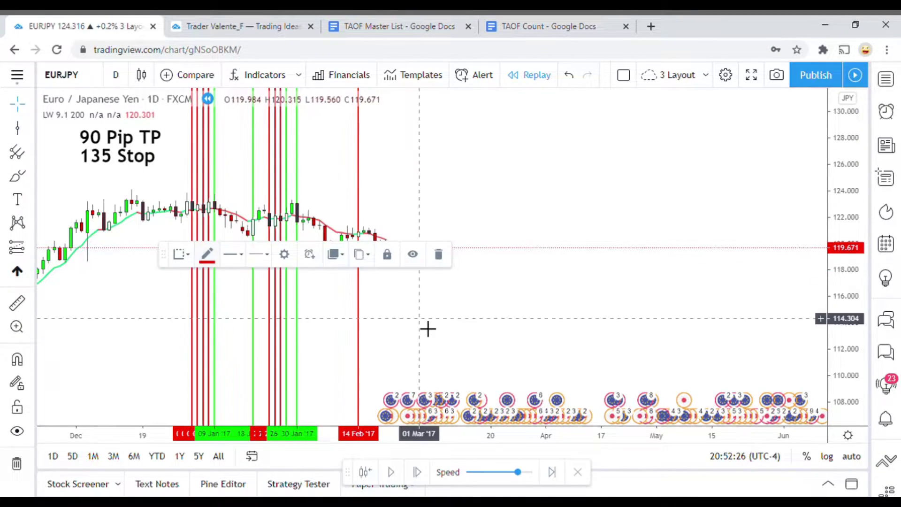
{"action": "left_click", "coordinate": [427, 328]}
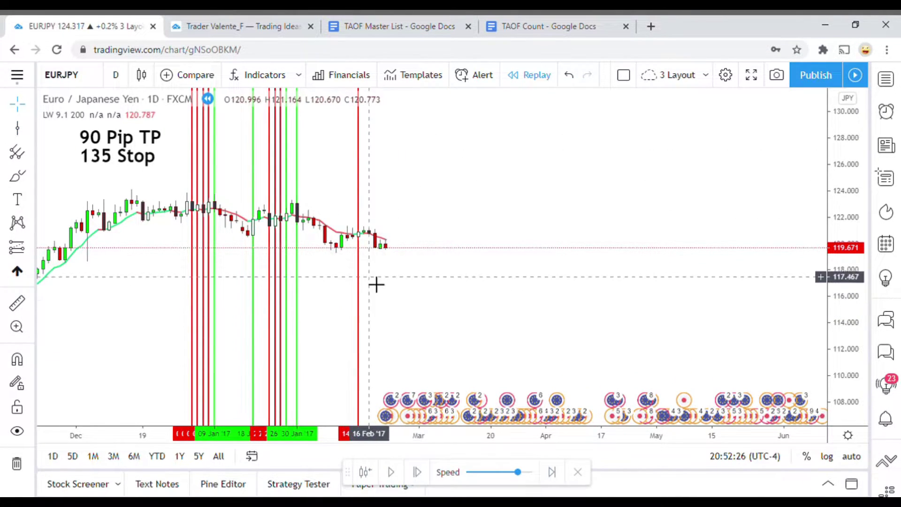
Add a vertical line on the 16 Feb 2017 candle and colour it green.
{"action": "left_click", "coordinate": [17, 128]}
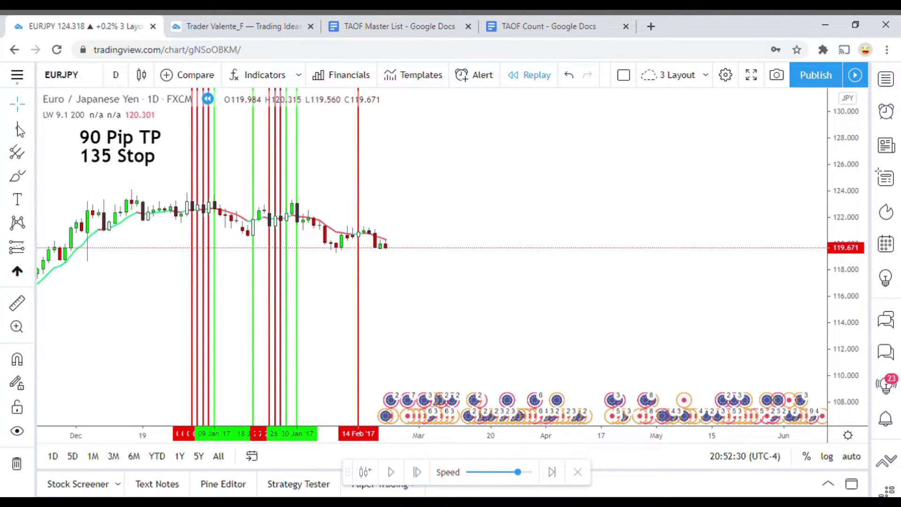
{"action": "left_click", "coordinate": [380, 268]}
{"action": "left_click", "coordinate": [208, 255]}
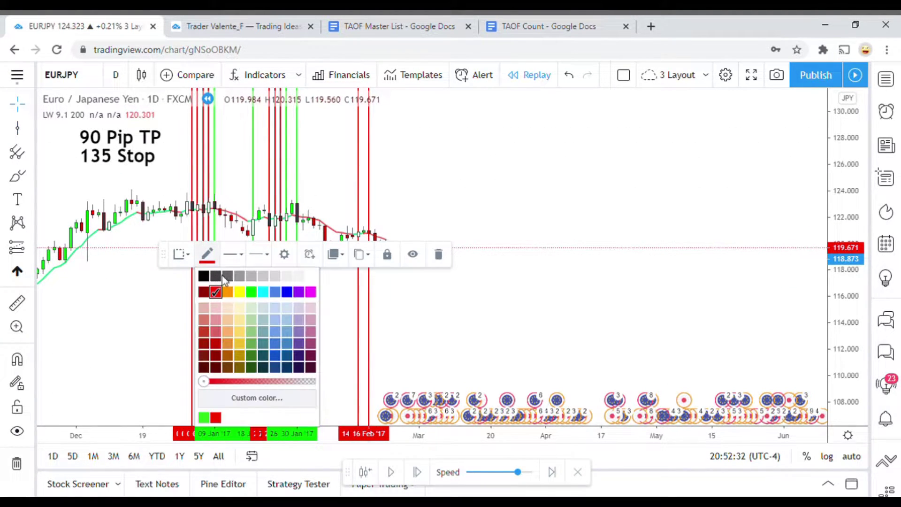
{"action": "left_click", "coordinate": [252, 292]}
{"action": "left_click", "coordinate": [477, 324]}
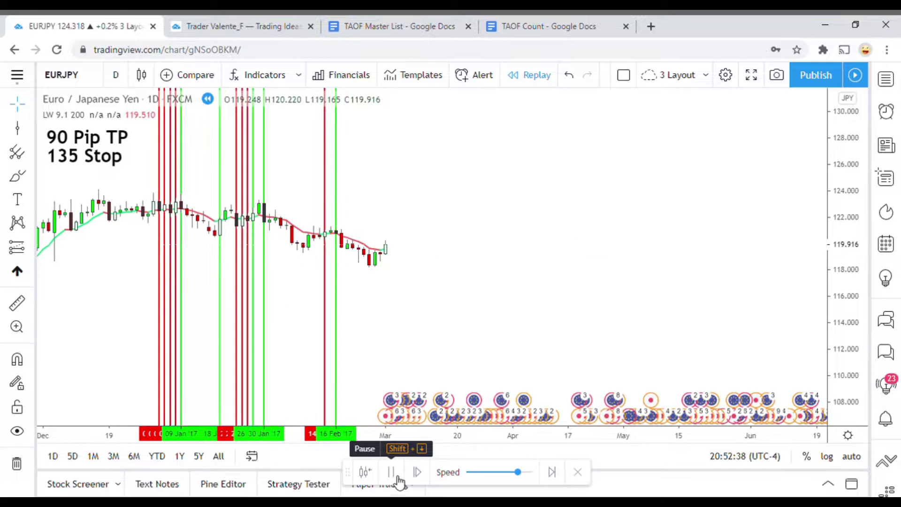
Advance the bar replay into late March 2017, adding green vertical lines on the 1 Mar and 17 Mar candles.
{"action": "left_click", "coordinate": [395, 473]}
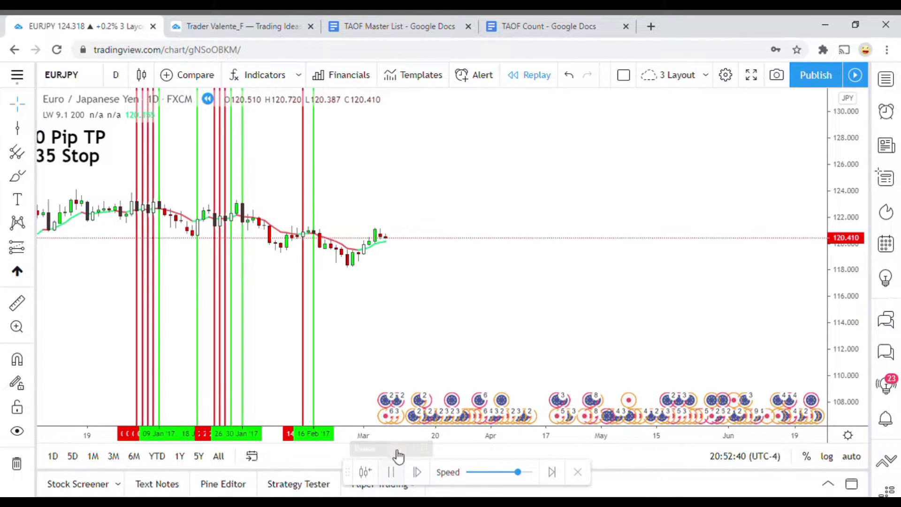
{"action": "left_click", "coordinate": [374, 289]}
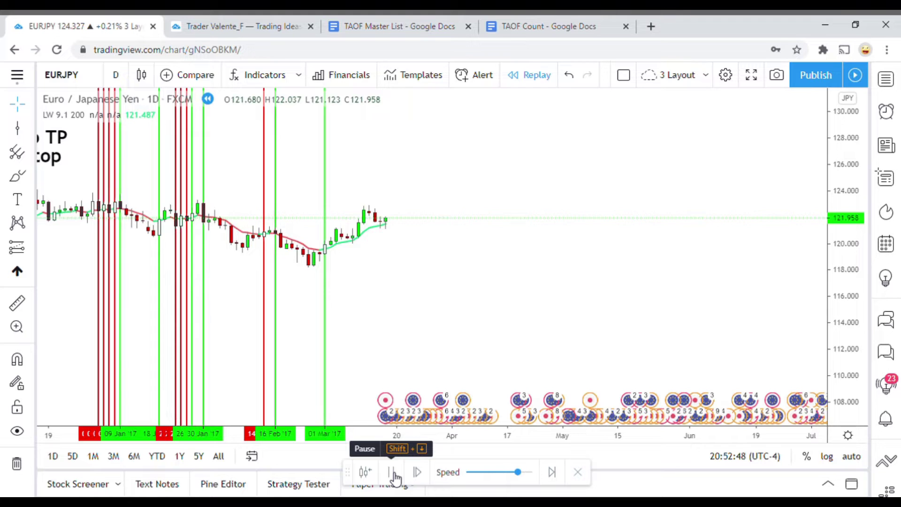
{"action": "left_click", "coordinate": [392, 472]}
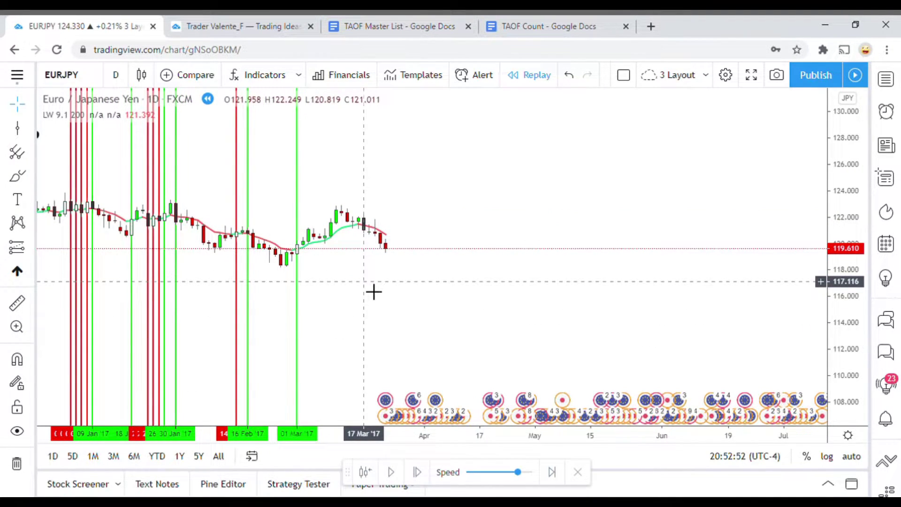
{"action": "left_click", "coordinate": [19, 135]}
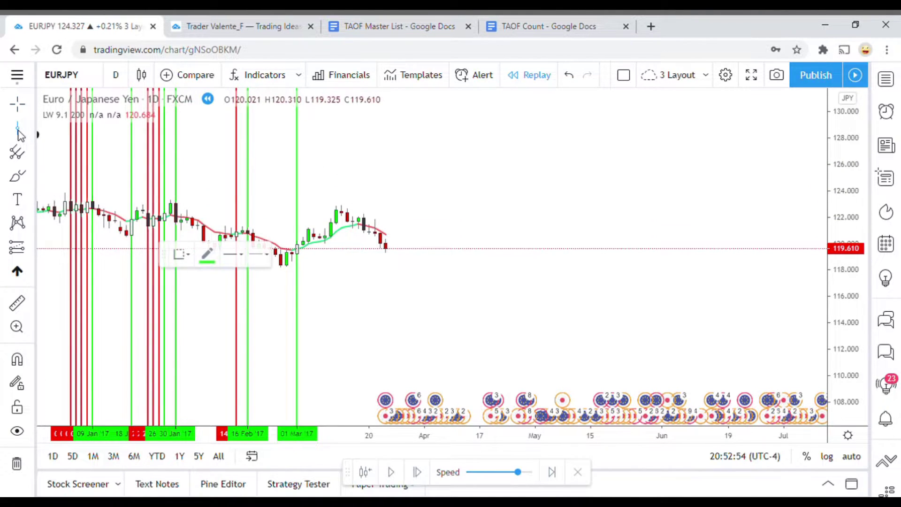
{"action": "left_click", "coordinate": [365, 286]}
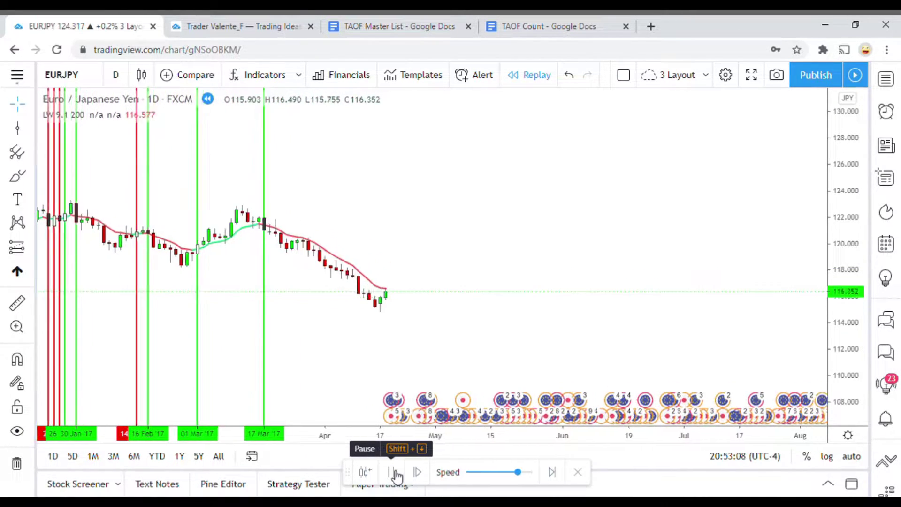
Advance the bar replay to 20 Apr 2017 and add a green vertical line on the 19 Apr candle.
{"action": "left_click_drag", "start_coordinate": [352, 374], "coordinate": [378, 347]}
{"action": "left_click", "coordinate": [18, 127]}
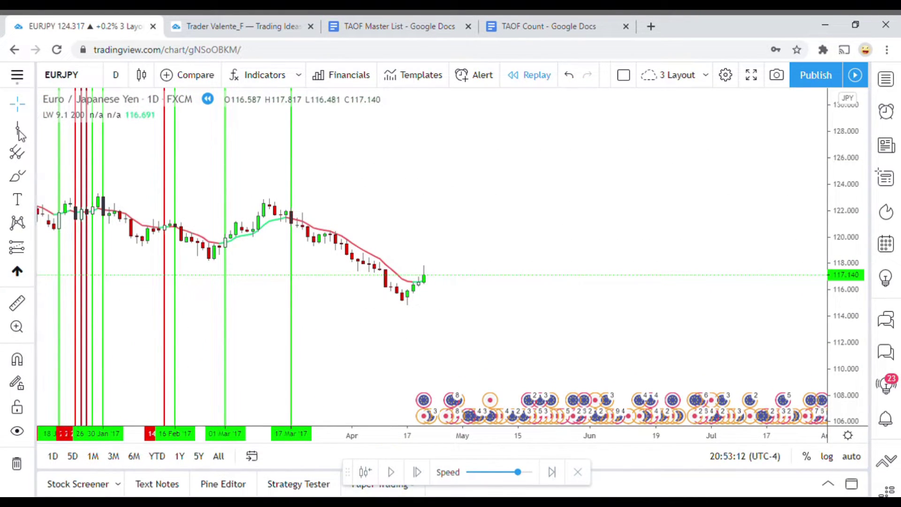
{"action": "left_click", "coordinate": [426, 342]}
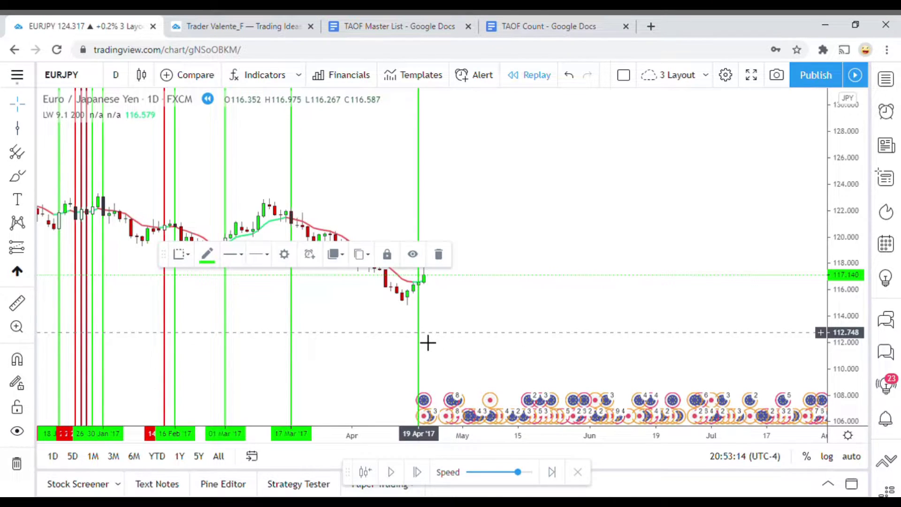
{"action": "left_click", "coordinate": [206, 254]}
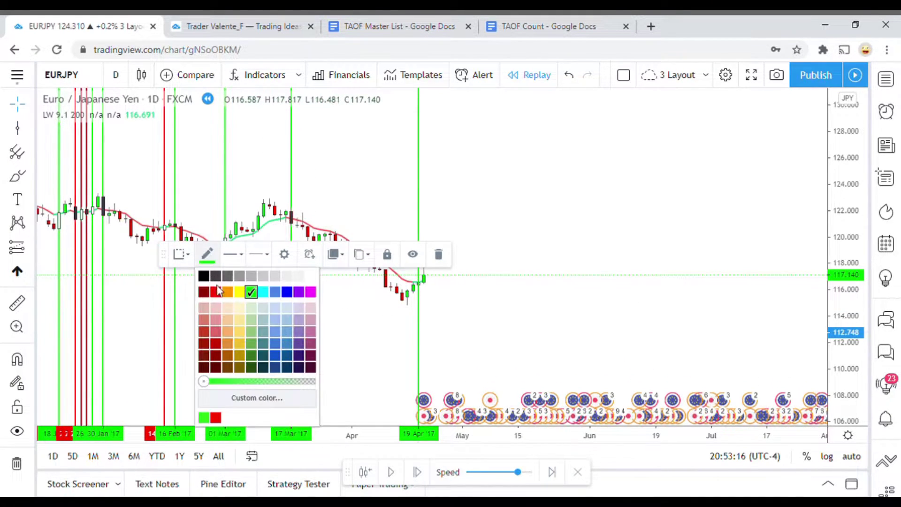
{"action": "left_click", "coordinate": [437, 325]}
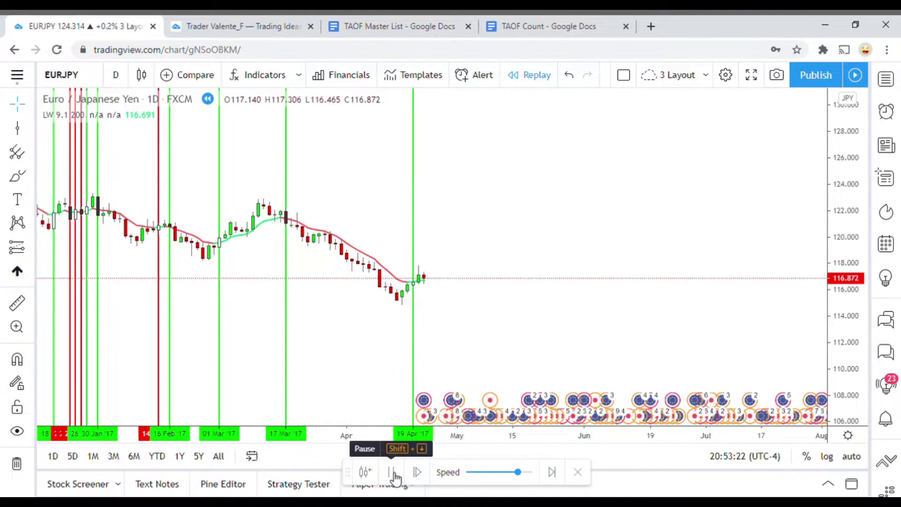
Play the bar replay forward to 23 May 2017, pausing along the way to check for new signals.
{"action": "left_click", "coordinate": [393, 472]}
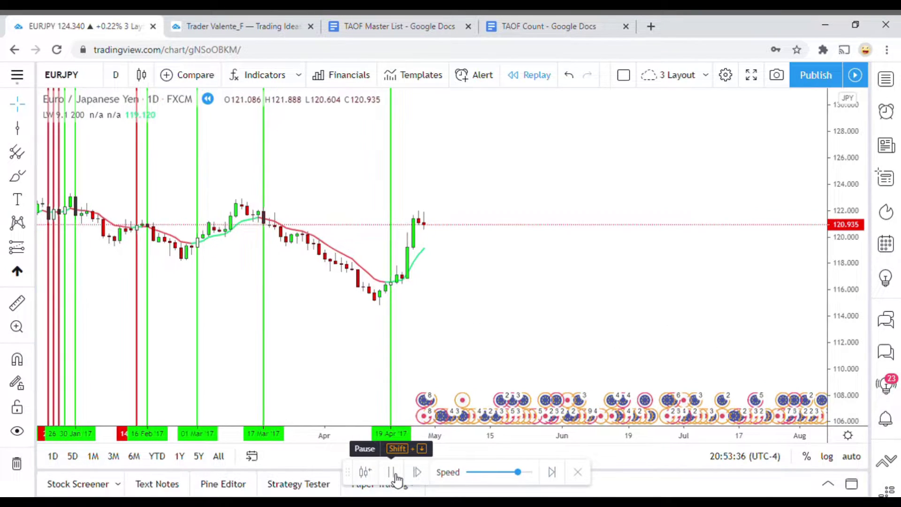
{"action": "left_click", "coordinate": [393, 473]}
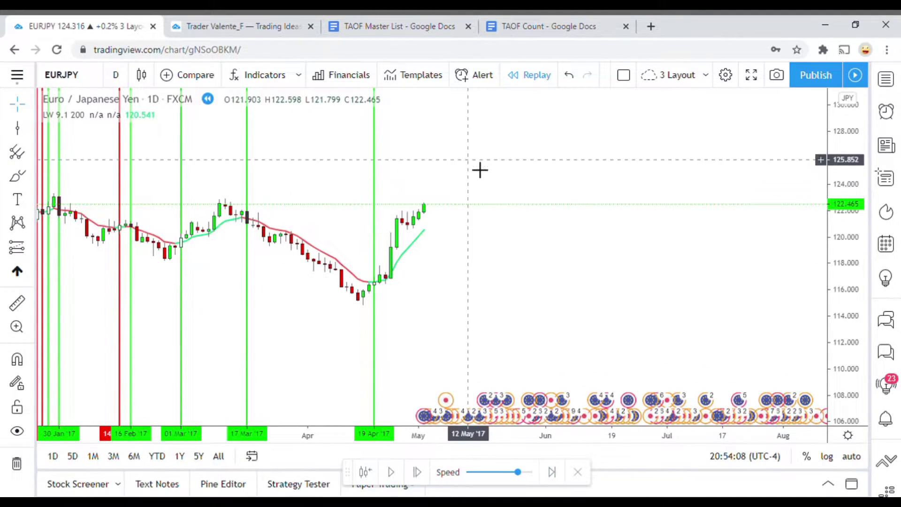
{"action": "left_click", "coordinate": [391, 473]}
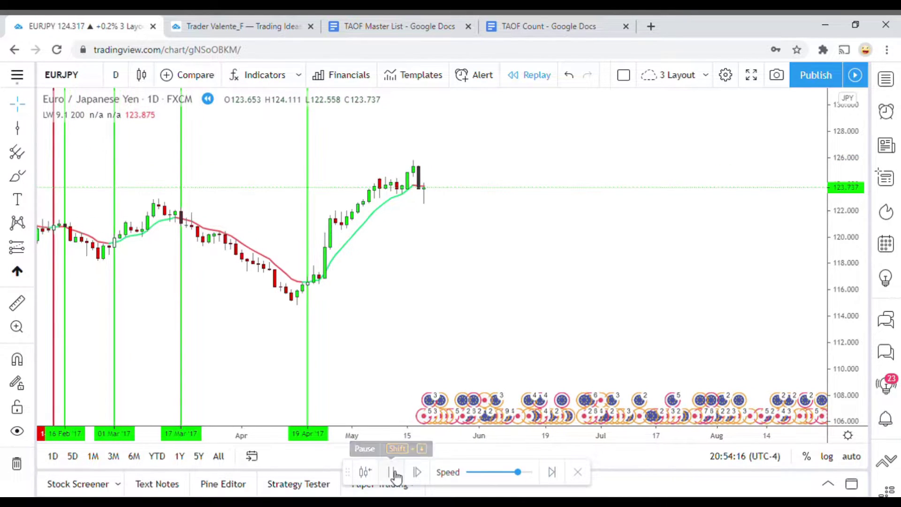
{"action": "left_click", "coordinate": [393, 473]}
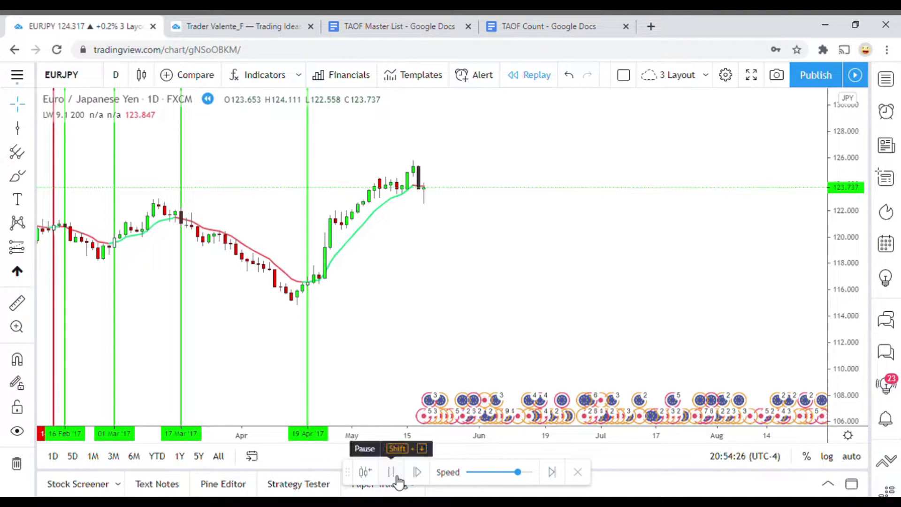
{"action": "left_click", "coordinate": [392, 473]}
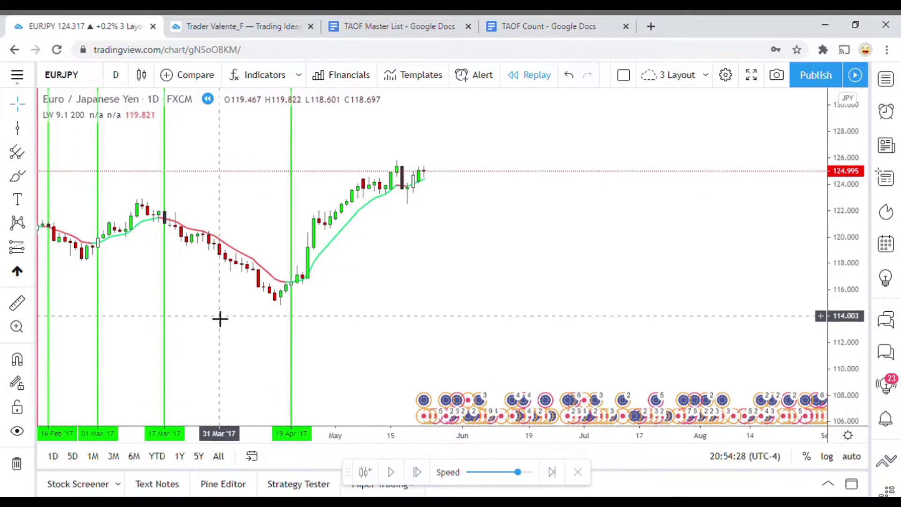
Measure the downward price distance at the 22 May 2017 candle.
{"action": "left_click", "coordinate": [17, 304]}
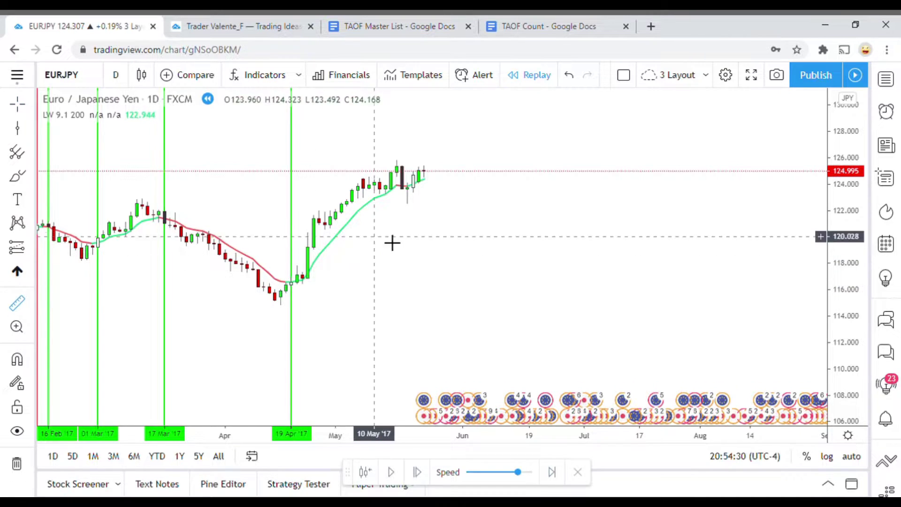
{"action": "left_click", "coordinate": [430, 200]}
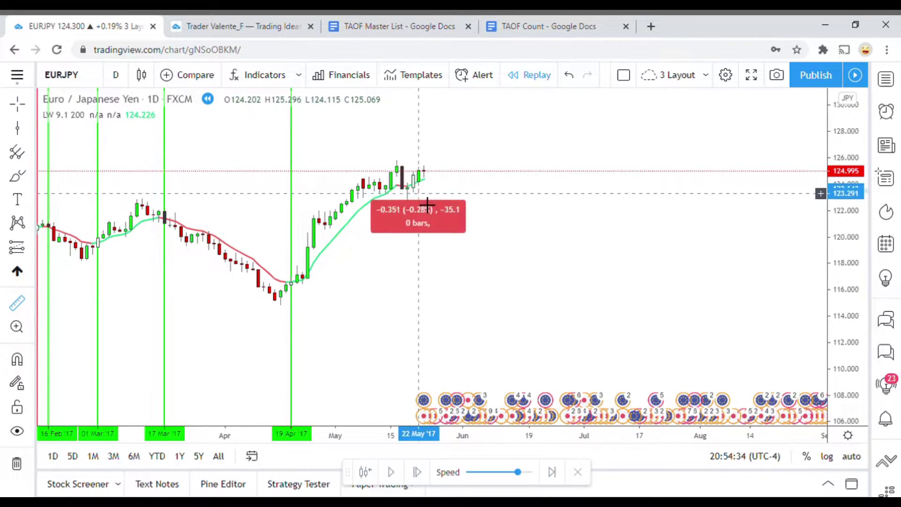
{"action": "key", "text": "Escape"}
Add a green vertical line on the 17 May 2017 candle.
{"action": "left_click", "coordinate": [17, 128]}
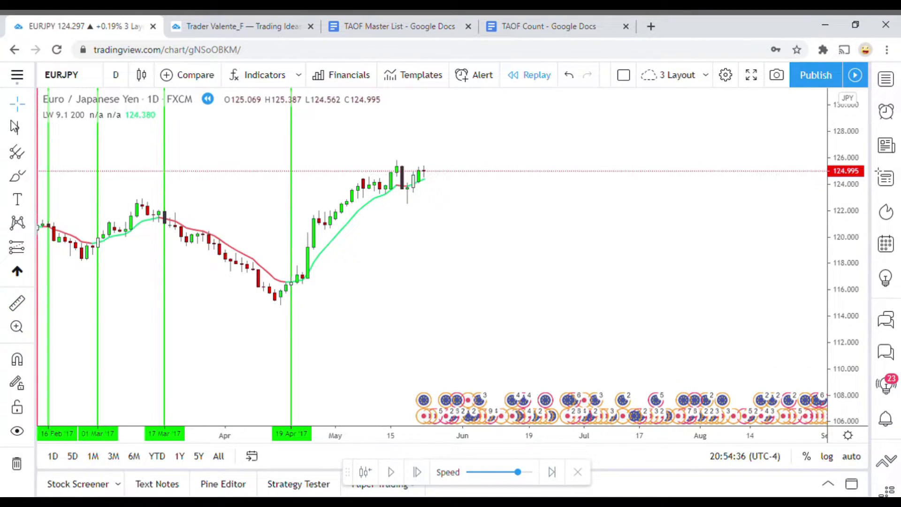
{"action": "left_click", "coordinate": [382, 247]}
{"action": "left_click", "coordinate": [385, 272]}
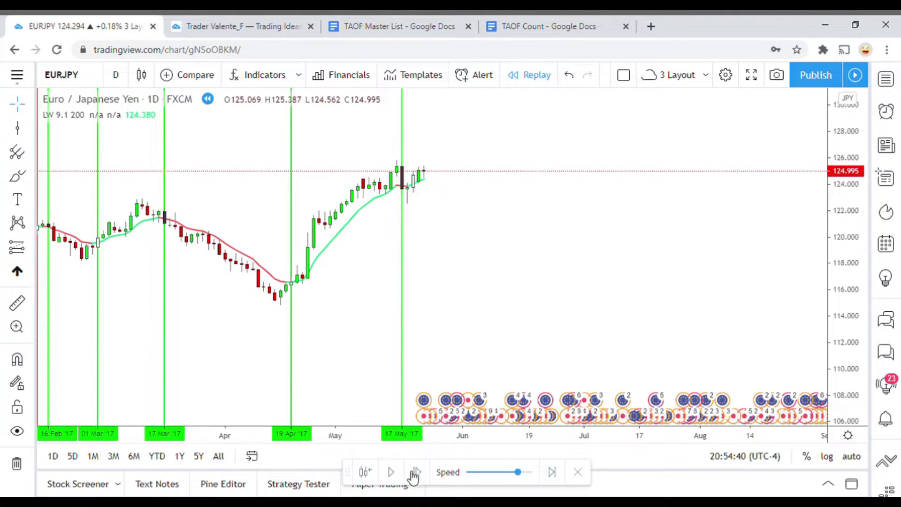
Play the bar replay forward to late May 2017 and pause it.
{"action": "left_click", "coordinate": [392, 474]}
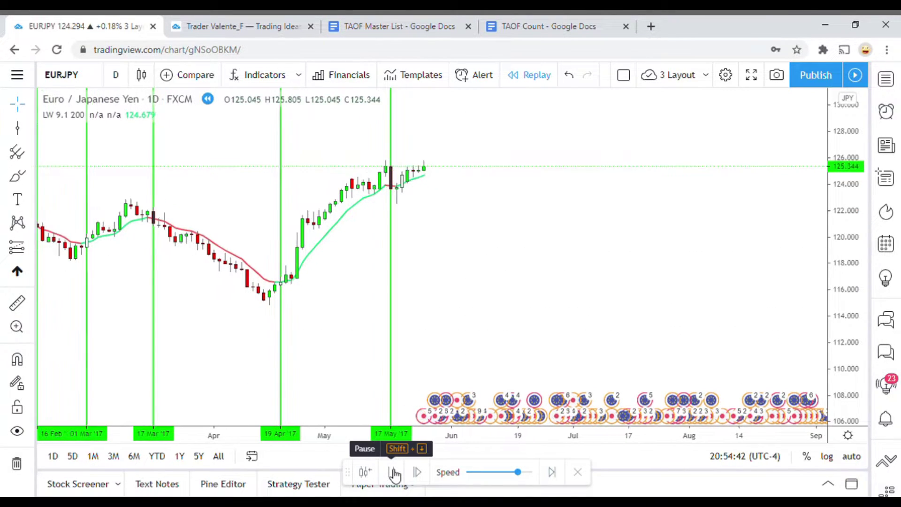
{"action": "left_click", "coordinate": [393, 474]}
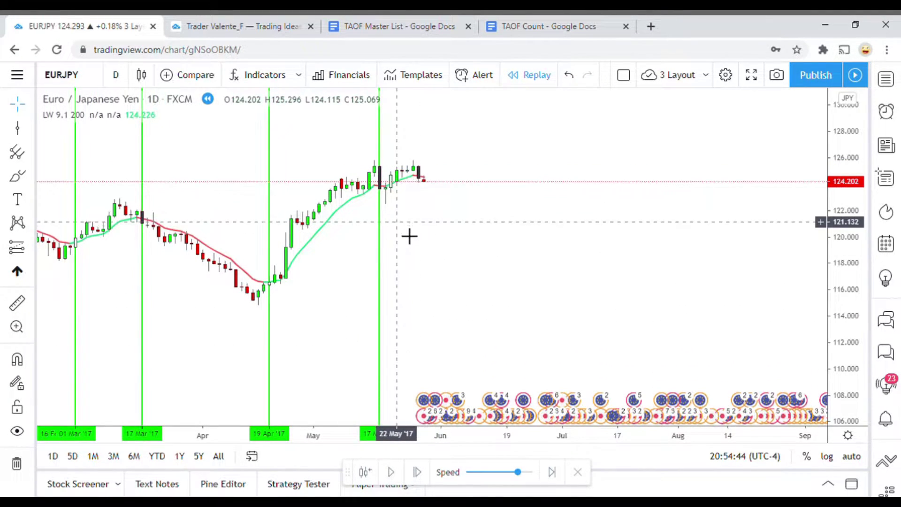
{"action": "left_click_drag", "start_coordinate": [408, 233], "coordinate": [410, 250]}
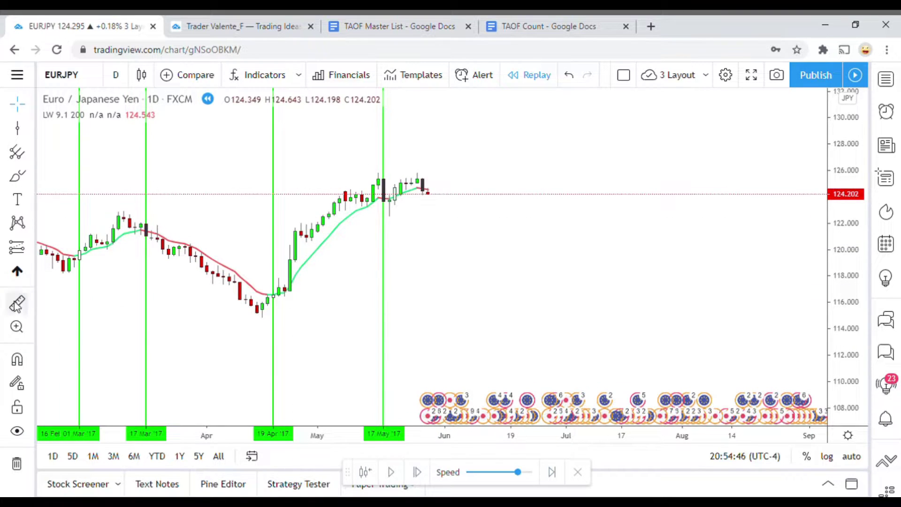
Measure the upward price distance at the 23 May 2017 candle and add a green vertical line on the 19 May candle.
{"action": "left_click", "coordinate": [418, 198]}
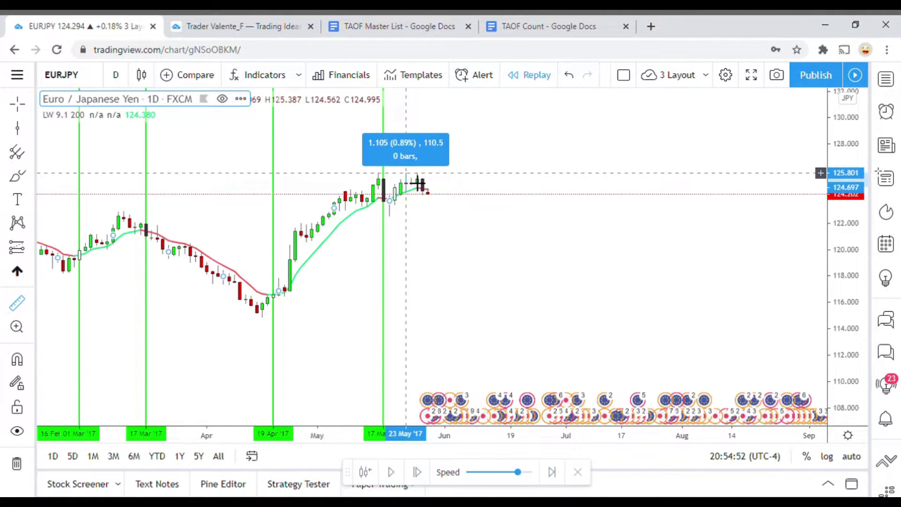
{"action": "left_click", "coordinate": [406, 173]}
{"action": "left_click", "coordinate": [484, 283]}
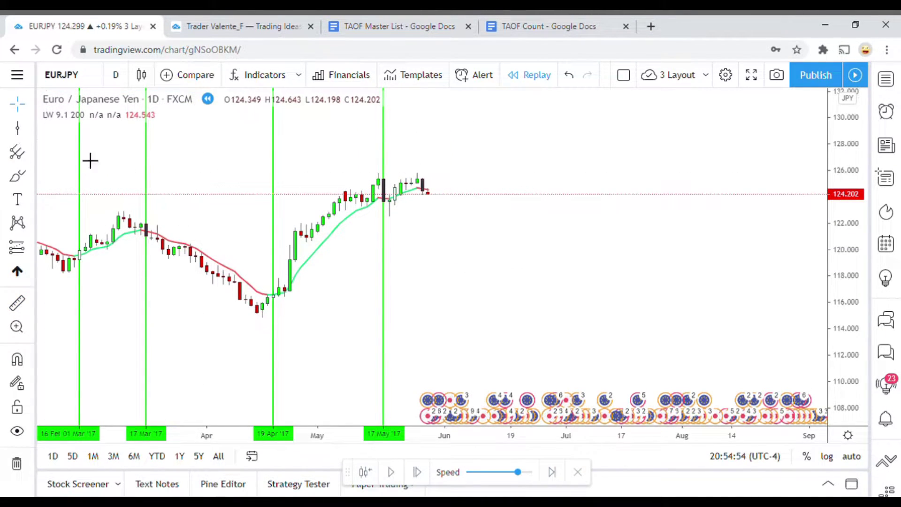
{"action": "left_click", "coordinate": [402, 233]}
{"action": "left_click", "coordinate": [518, 265]}
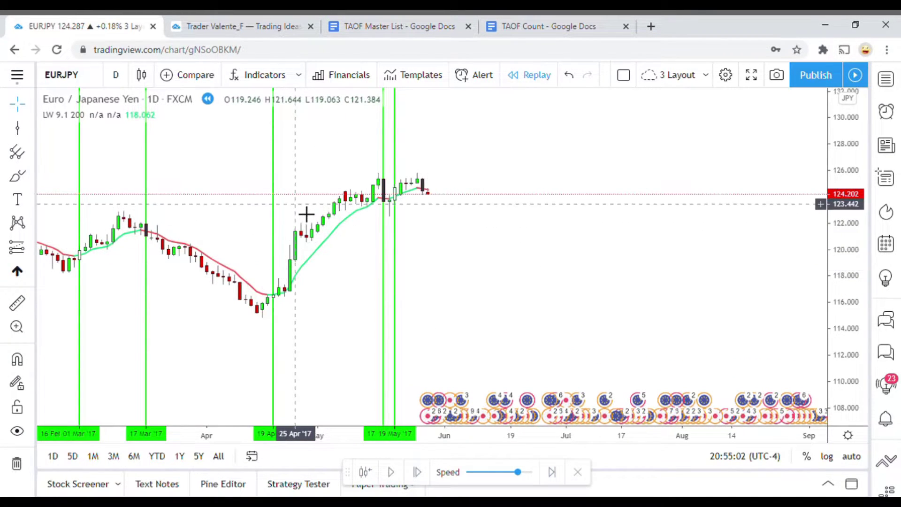
Advance the bar replay to early June 2017 and add a green vertical line on the 26 May candle.
{"action": "left_click_drag", "start_coordinate": [508, 357], "coordinate": [488, 329]}
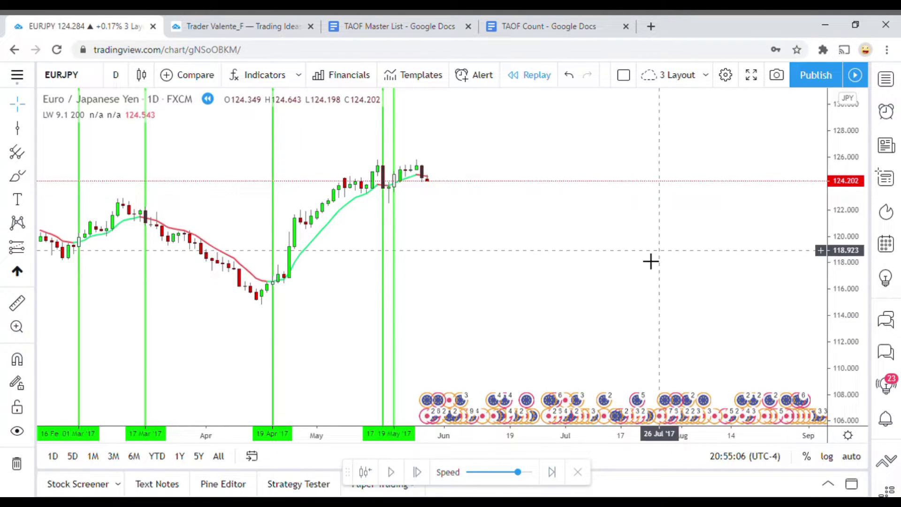
{"action": "left_click_drag", "start_coordinate": [639, 275], "coordinate": [638, 289]}
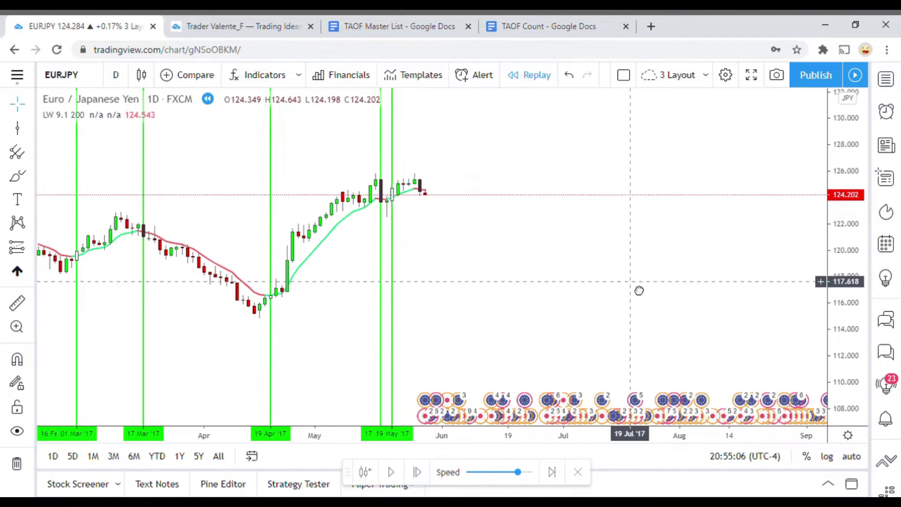
{"action": "left_click", "coordinate": [393, 472]}
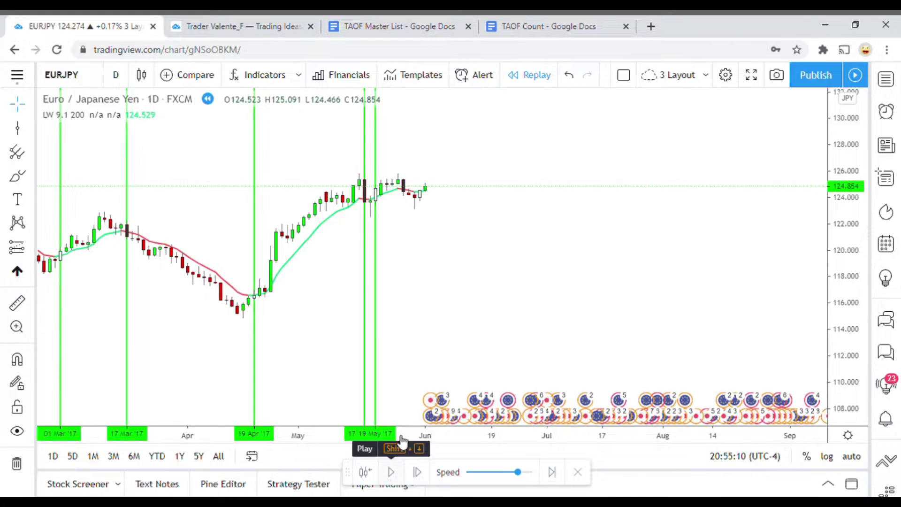
{"action": "left_click", "coordinate": [17, 127]}
{"action": "left_click_drag", "start_coordinate": [386, 217], "coordinate": [409, 232]}
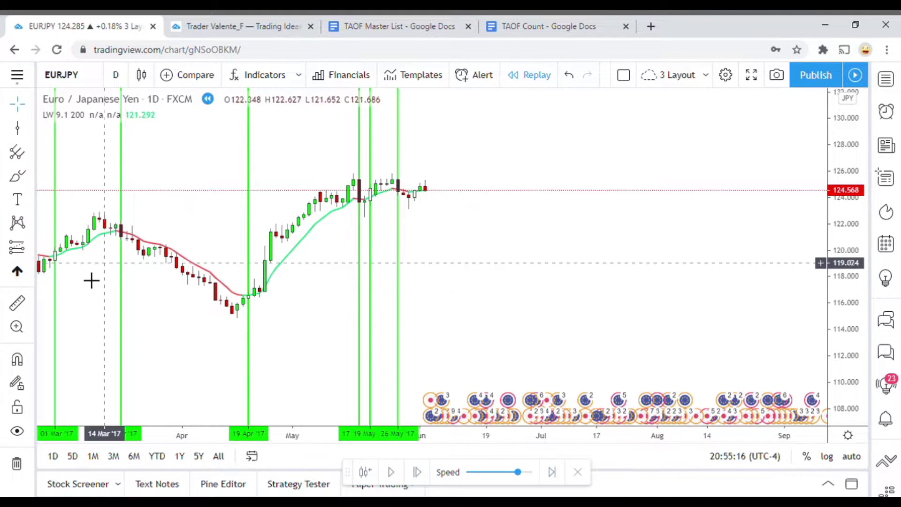
Advance the bar replay to 9 Jun 2017 and measure the upward price distance near the 7 Jun candle.
{"action": "left_click_drag", "start_coordinate": [444, 203], "coordinate": [449, 242]}
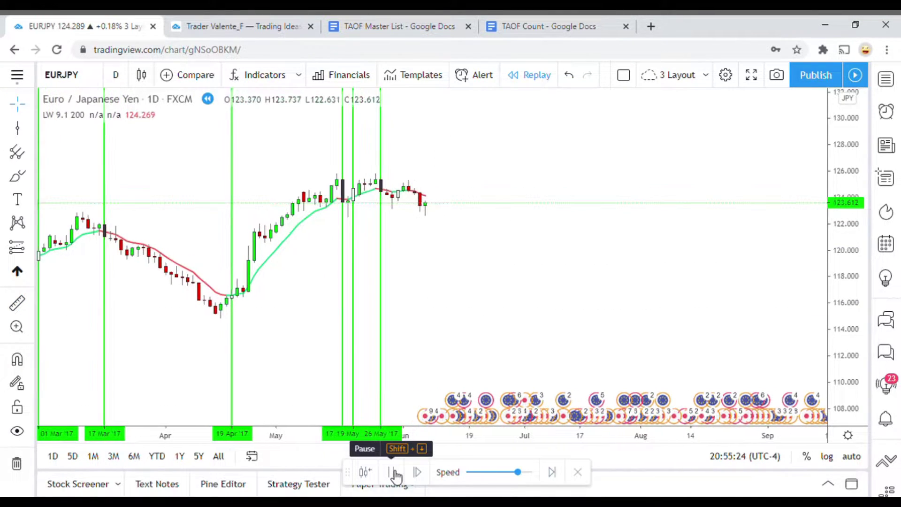
{"action": "left_click", "coordinate": [395, 477]}
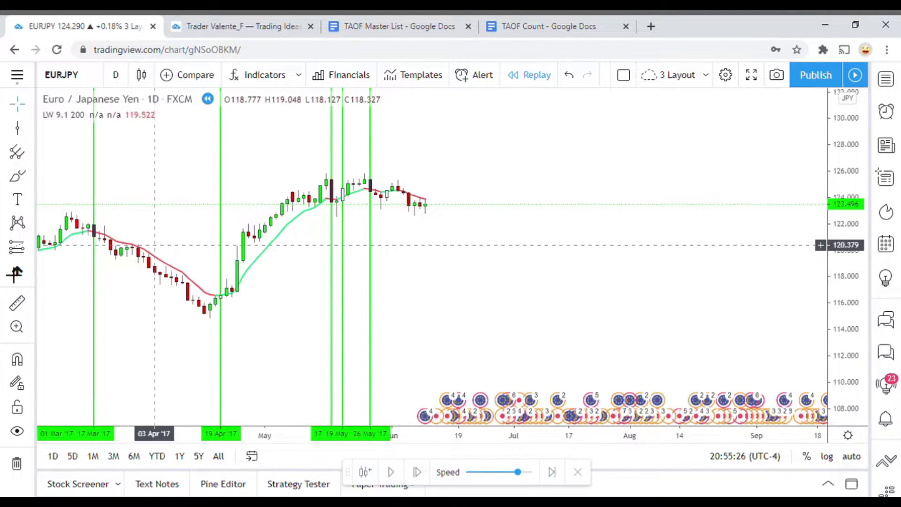
{"action": "left_click", "coordinate": [17, 302]}
{"action": "left_click", "coordinate": [422, 201]}
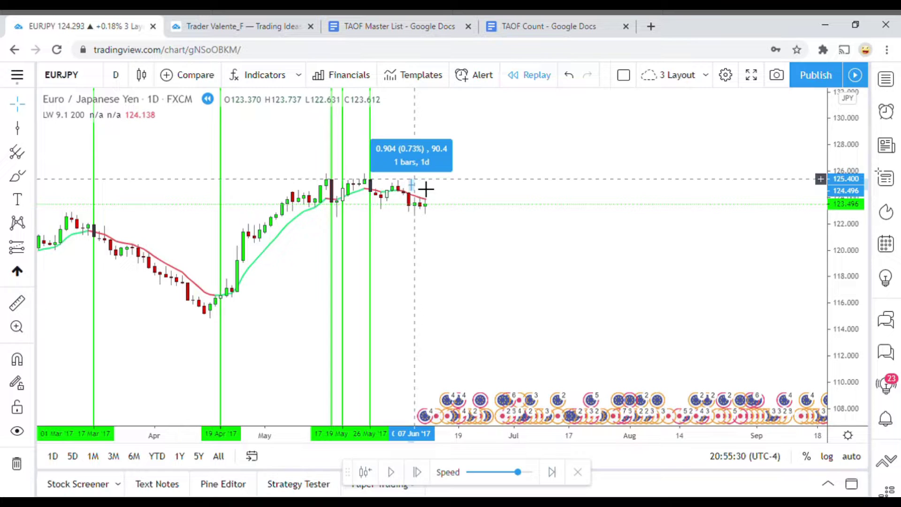
{"action": "key", "text": "Escape"}
Add a vertical line on the 31 May 2017 candle and color it red.
{"action": "left_click", "coordinate": [17, 128]}
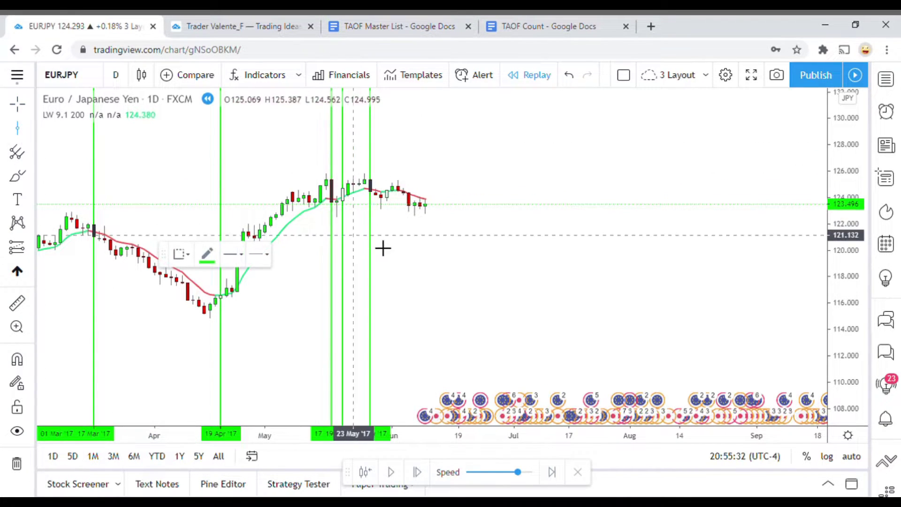
{"action": "left_click", "coordinate": [399, 253]}
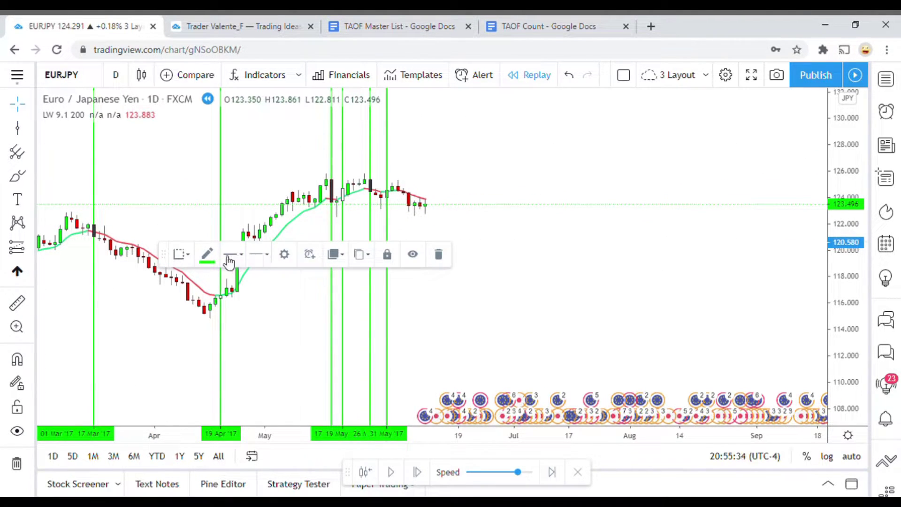
{"action": "left_click", "coordinate": [208, 256]}
{"action": "left_click", "coordinate": [215, 292]}
{"action": "left_click", "coordinate": [358, 300]}
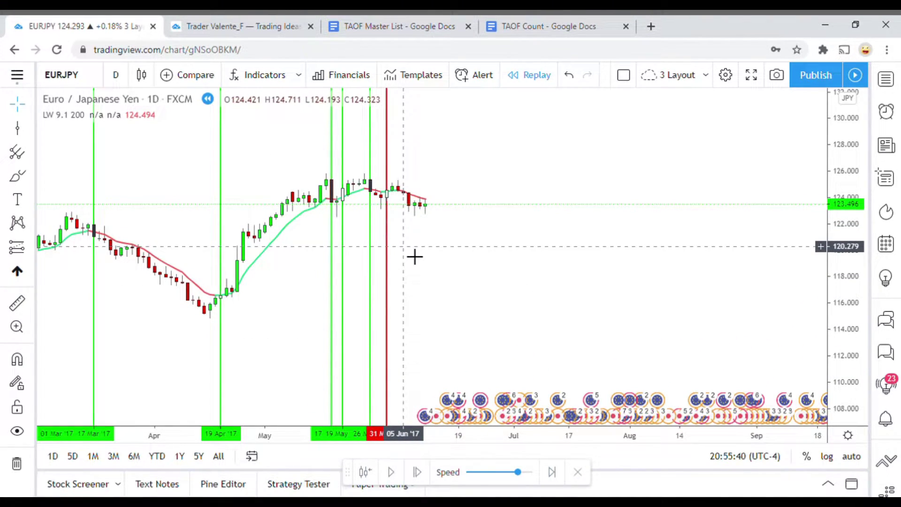
Add a vertical line on the 5 Jun 2017 candle and color it green.
{"action": "left_click", "coordinate": [17, 127]}
{"action": "left_click", "coordinate": [386, 256]}
{"action": "left_click", "coordinate": [413, 256]}
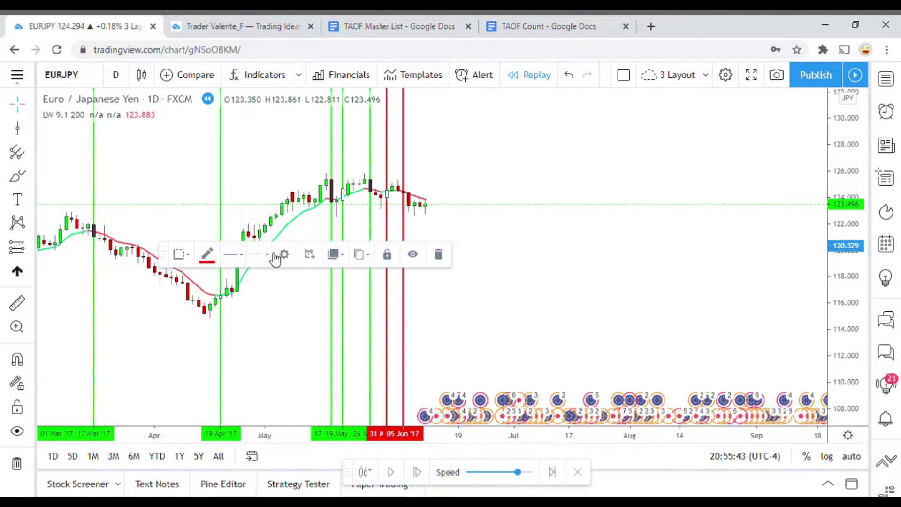
{"action": "left_click", "coordinate": [208, 255]}
{"action": "left_click", "coordinate": [251, 294]}
{"action": "left_click", "coordinate": [437, 381]}
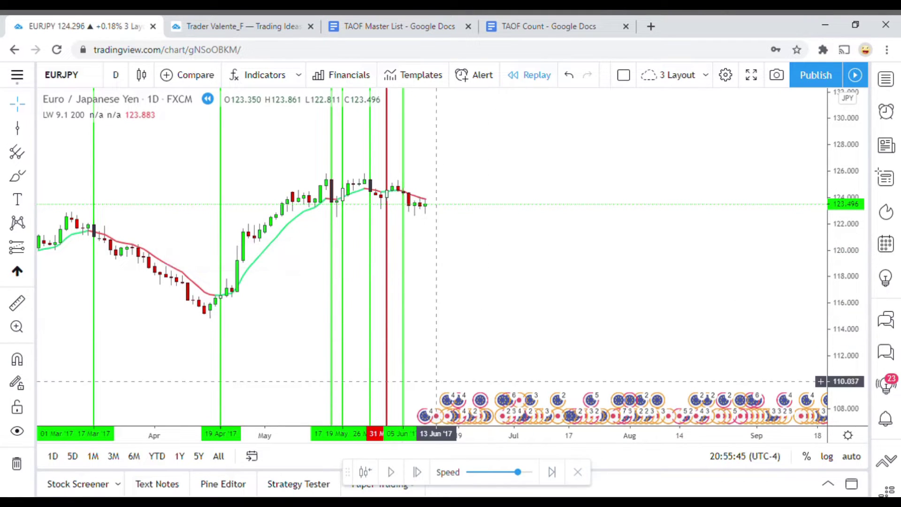
Advance the bar replay to late June 2017 and add a green vertical line on the 15 Jun candle.
{"action": "left_click", "coordinate": [396, 474]}
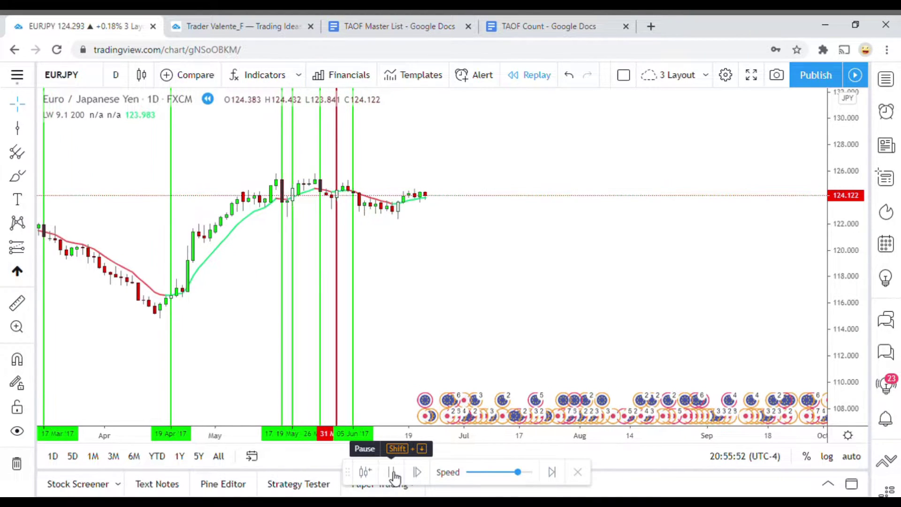
{"action": "left_click", "coordinate": [393, 473]}
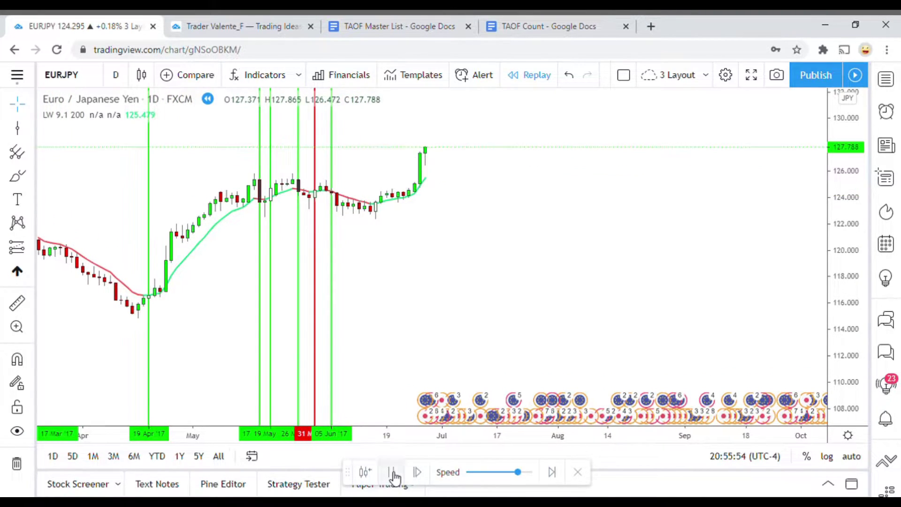
{"action": "left_click", "coordinate": [17, 128]}
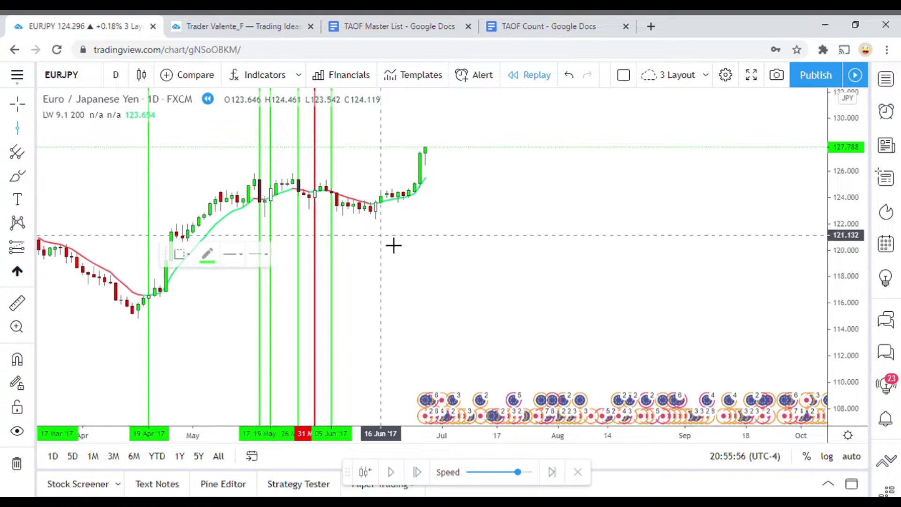
{"action": "left_click", "coordinate": [382, 256]}
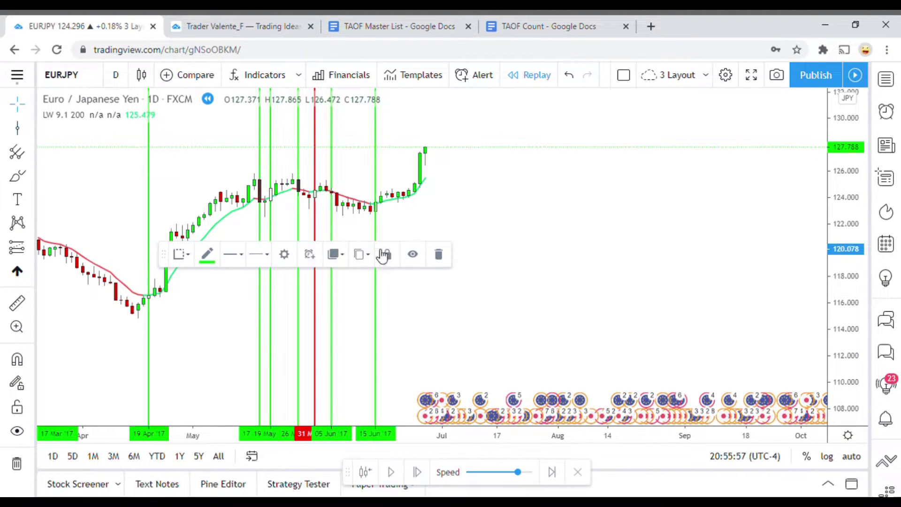
{"action": "left_click", "coordinate": [539, 386]}
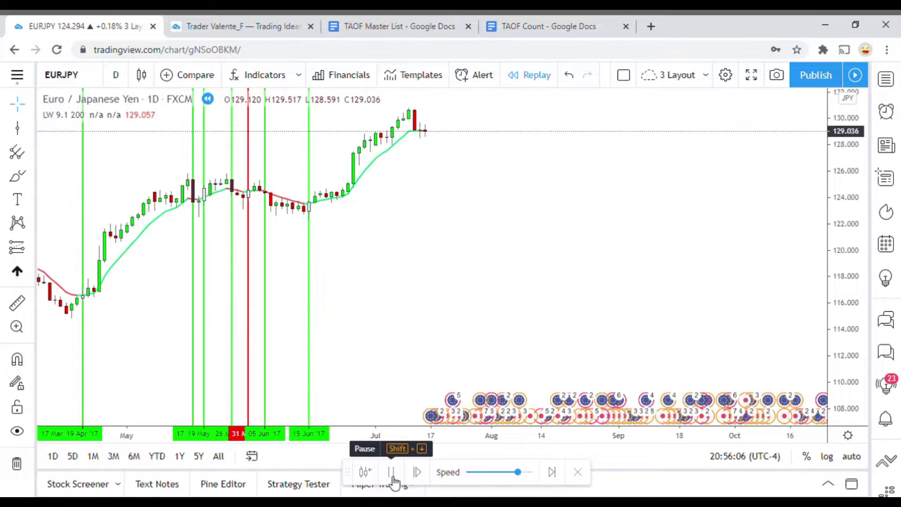
Pause the bar replay at 20 Jul 2017 and add a vertical line on the 14 Jul candle, colored red.
{"action": "left_click", "coordinate": [392, 473]}
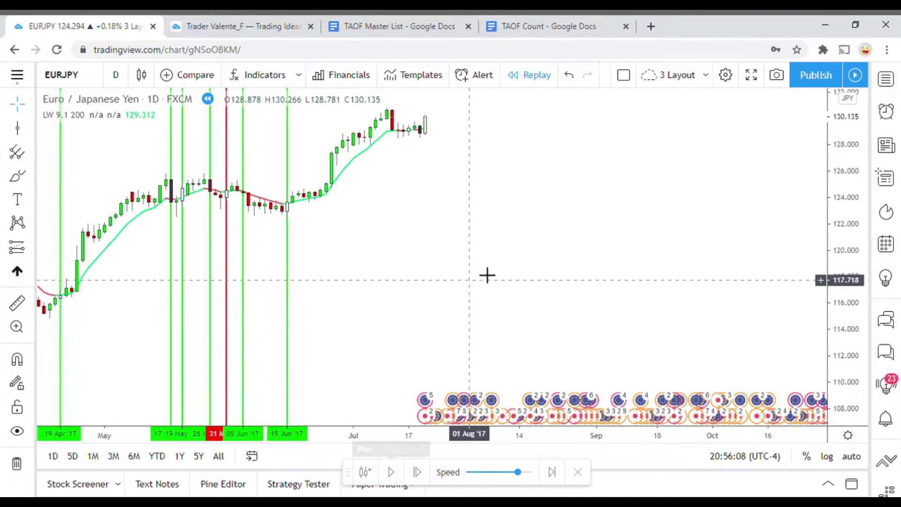
{"action": "left_click_drag", "start_coordinate": [485, 278], "coordinate": [483, 354]}
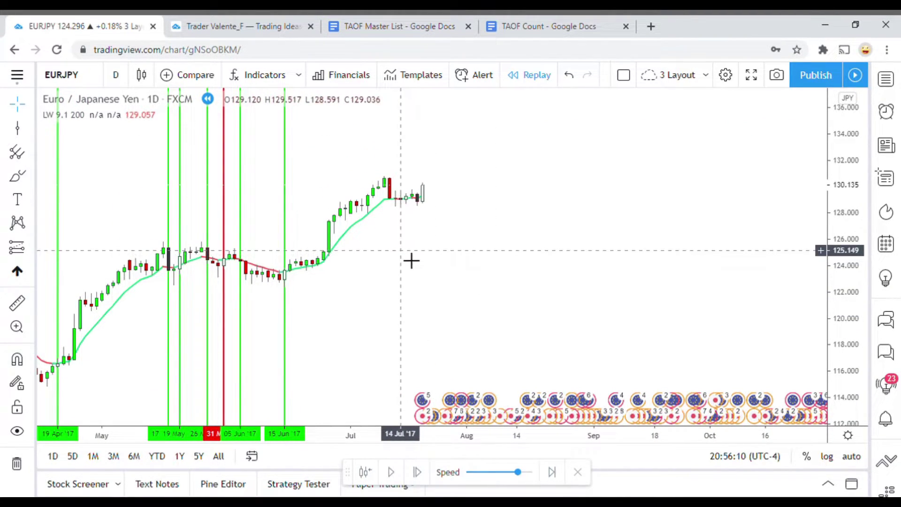
{"action": "left_click", "coordinate": [57, 141]}
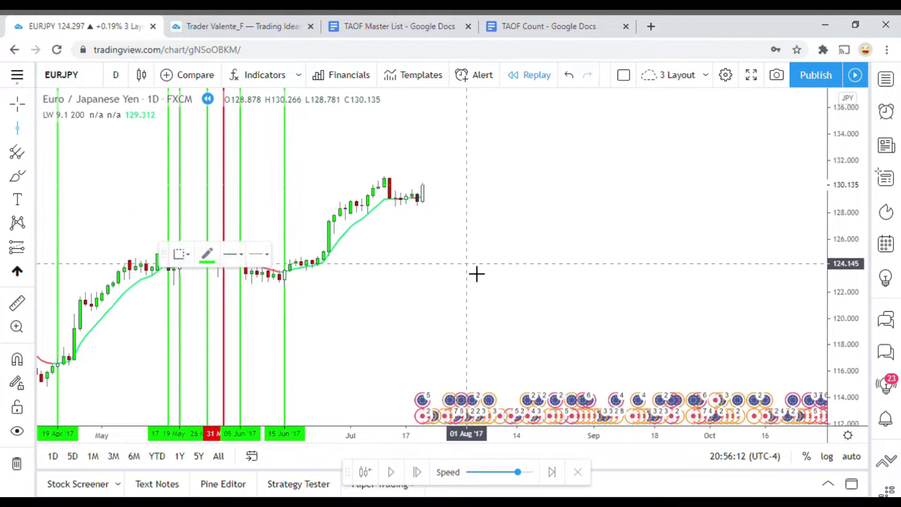
{"action": "left_click", "coordinate": [400, 261]}
{"action": "left_click", "coordinate": [208, 254]}
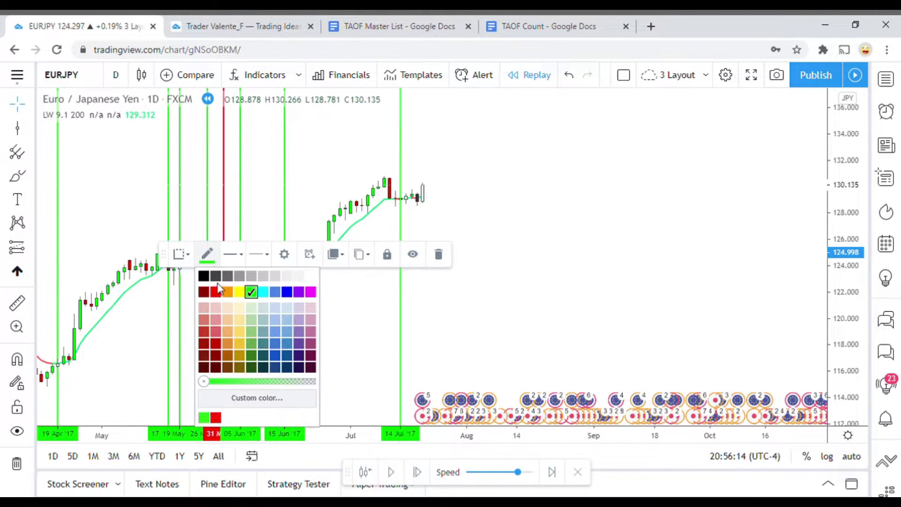
{"action": "left_click", "coordinate": [215, 292]}
{"action": "left_click", "coordinate": [286, 257]}
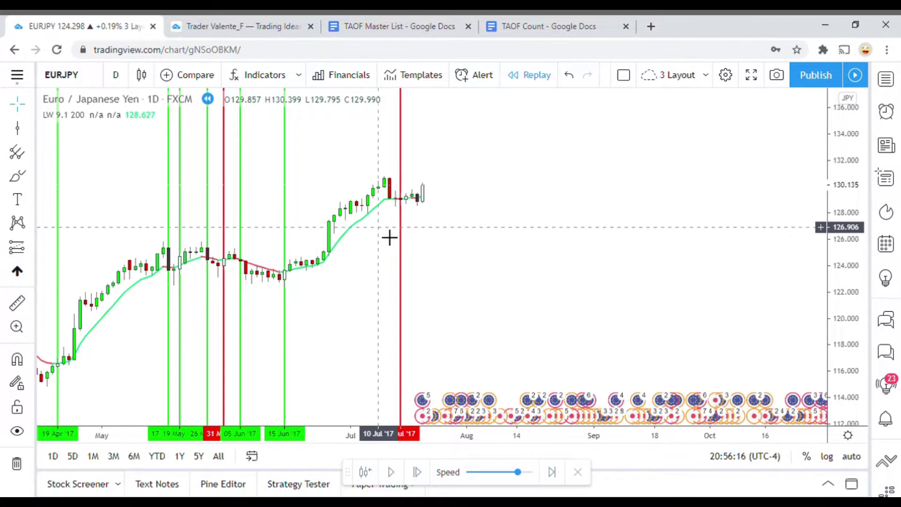
Add red vertical lines on the 17 Jul and 19 Jul 2017 candles.
{"action": "left_click", "coordinate": [19, 129]}
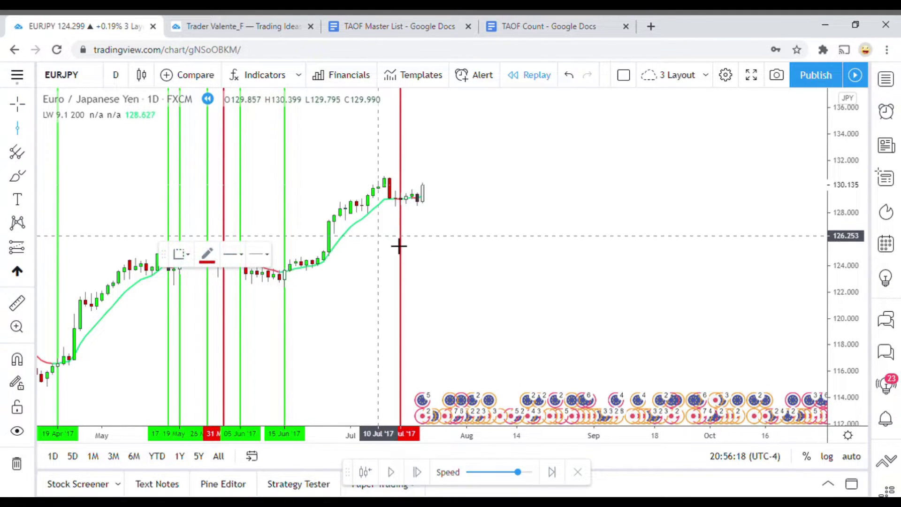
{"action": "left_click", "coordinate": [406, 237]}
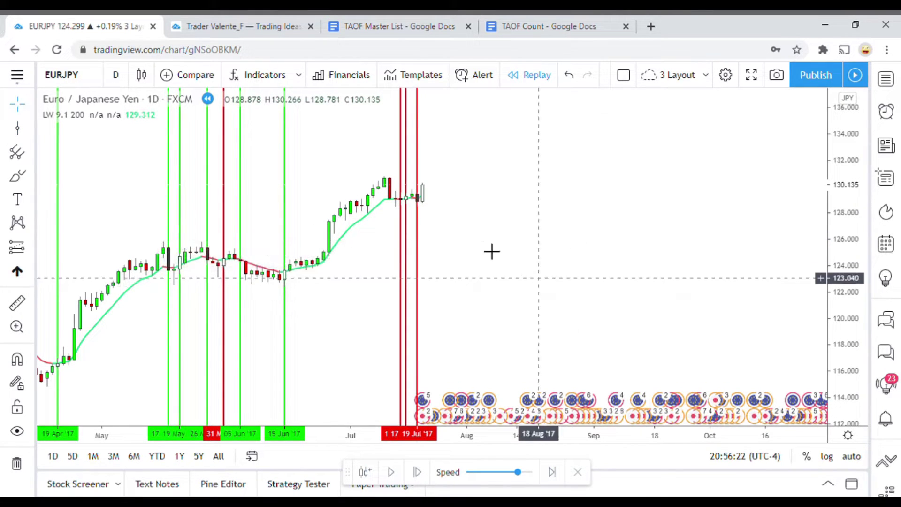
{"action": "left_click", "coordinate": [417, 226]}
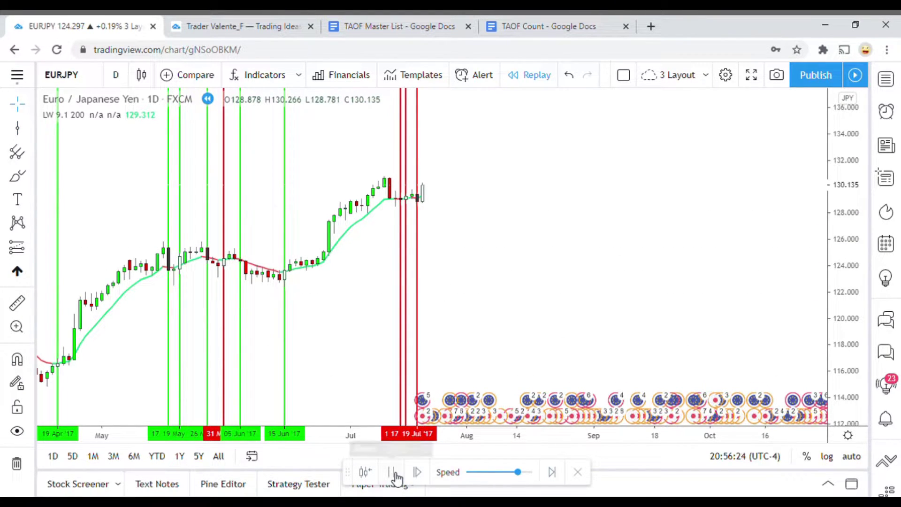
Pause the bar replay at 26 Jul 2017 and add red vertical lines on the 20 Jul and 24 Jul candles.
{"action": "left_click", "coordinate": [393, 472]}
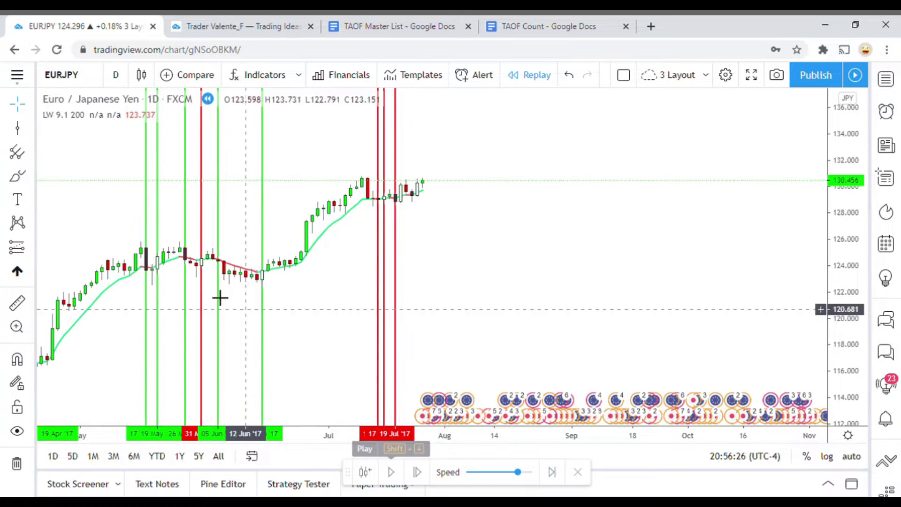
{"action": "left_click", "coordinate": [18, 128]}
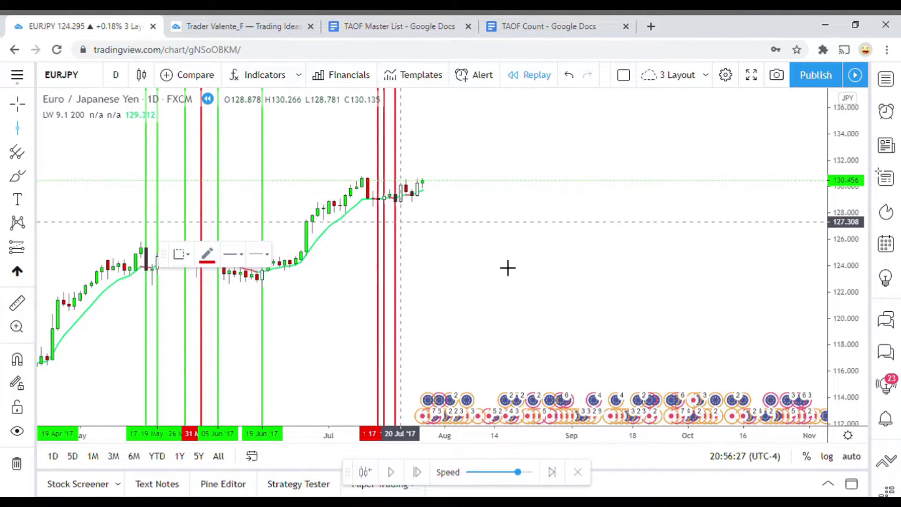
{"action": "left_click", "coordinate": [400, 222]}
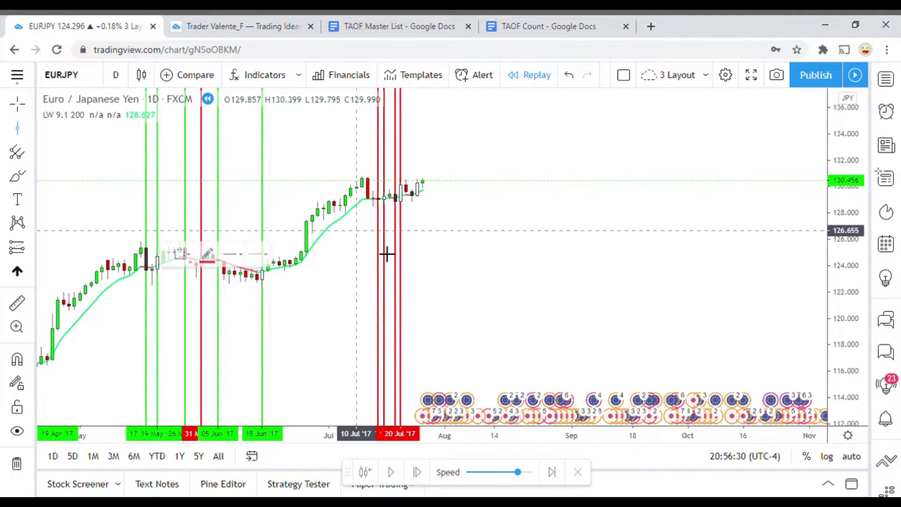
{"action": "left_click", "coordinate": [423, 248]}
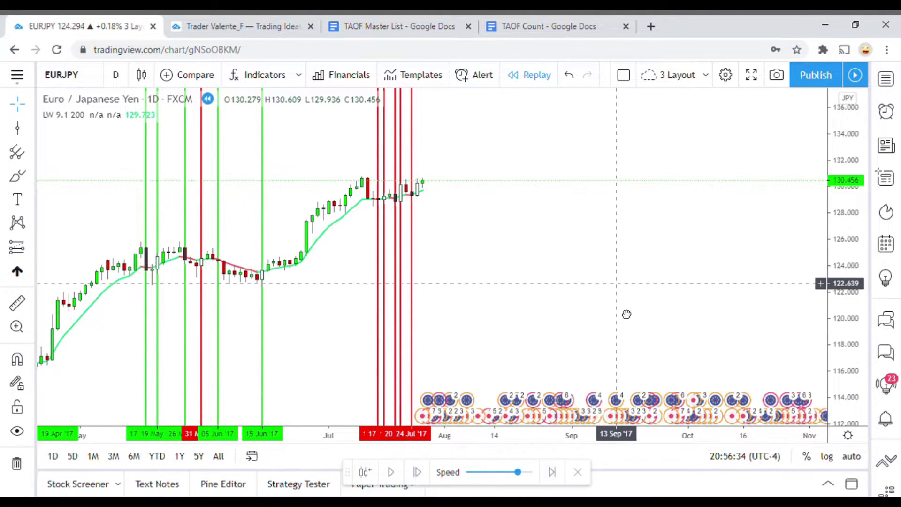
Advance the bar replay to 4 Aug 2017 and pause it there.
{"action": "left_click_drag", "start_coordinate": [625, 312], "coordinate": [630, 322]}
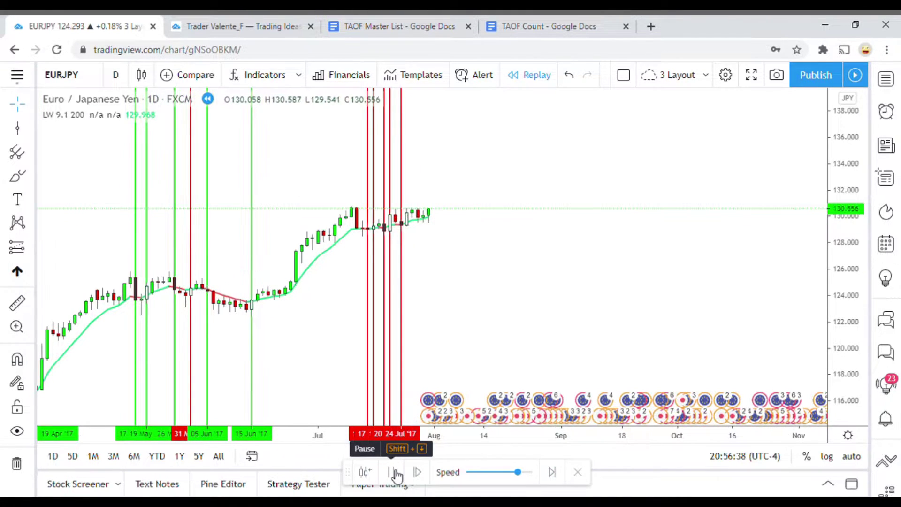
{"action": "left_click", "coordinate": [395, 473]}
{"action": "left_click", "coordinate": [17, 303]}
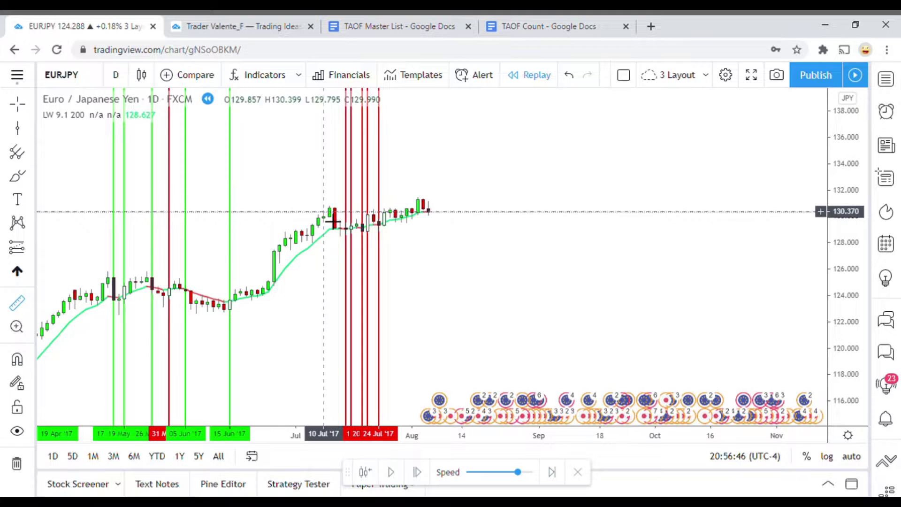
{"action": "left_click", "coordinate": [333, 219]}
{"action": "key", "text": "Escape"}
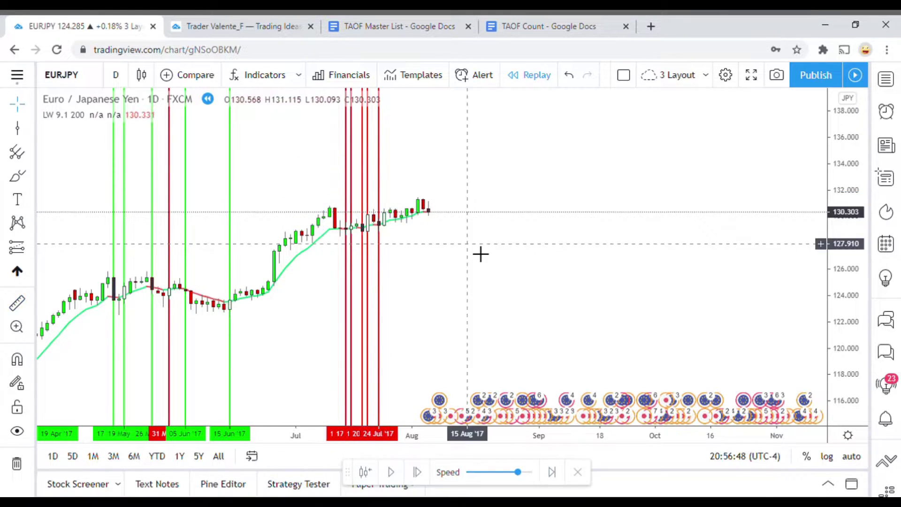
Add a vertical line on the 25 Jul 2017 candle and color it green.
{"action": "left_click", "coordinate": [379, 257]}
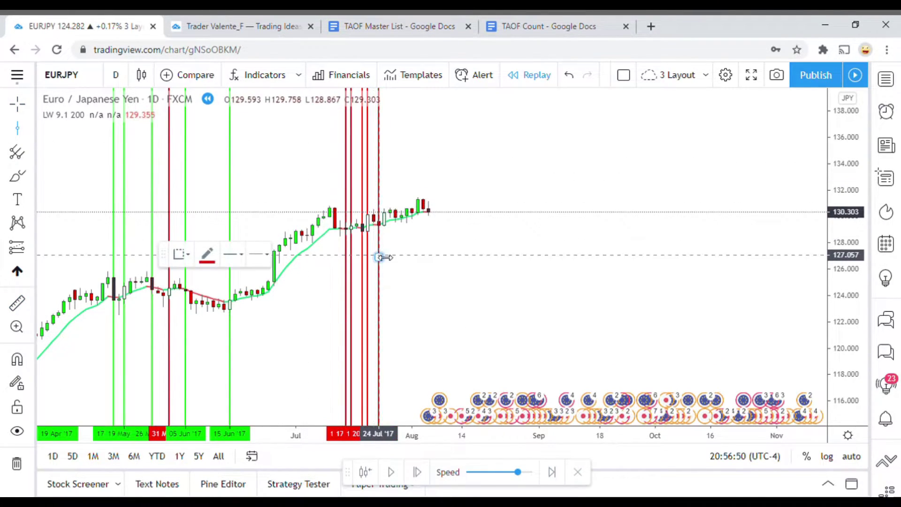
{"action": "left_click", "coordinate": [305, 284]}
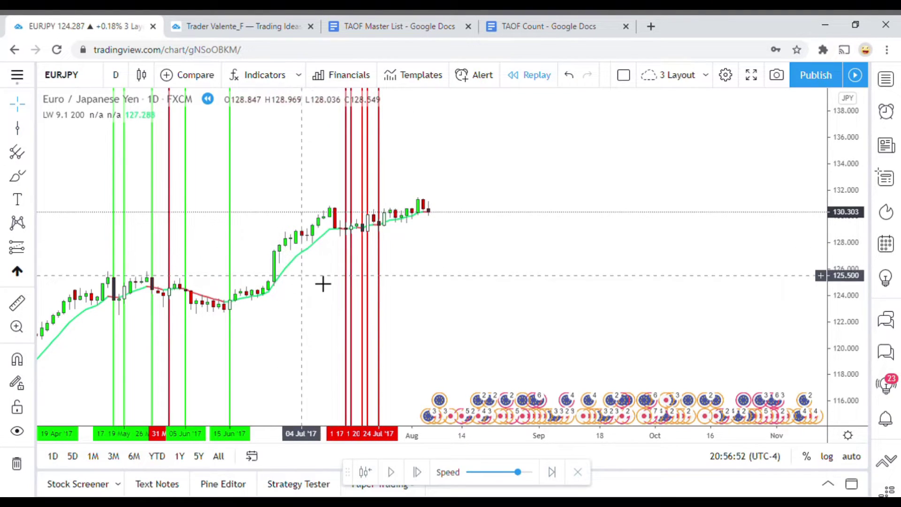
{"action": "left_click", "coordinate": [379, 265]}
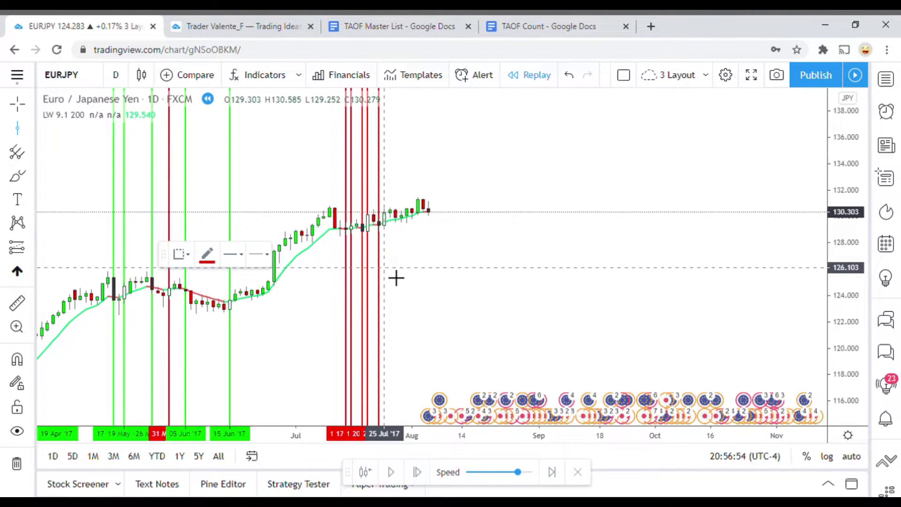
{"action": "left_click", "coordinate": [395, 278]}
{"action": "left_click", "coordinate": [384, 255]}
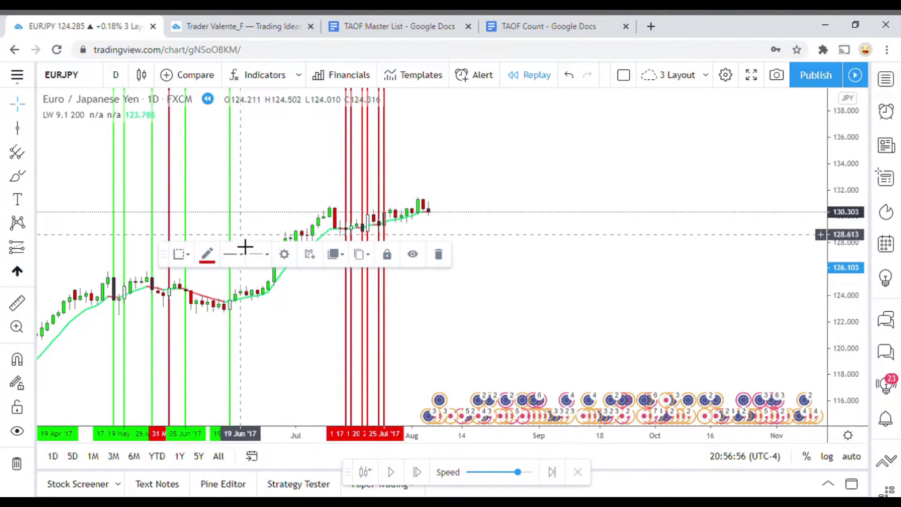
{"action": "left_click", "coordinate": [208, 256]}
{"action": "left_click", "coordinate": [257, 293]}
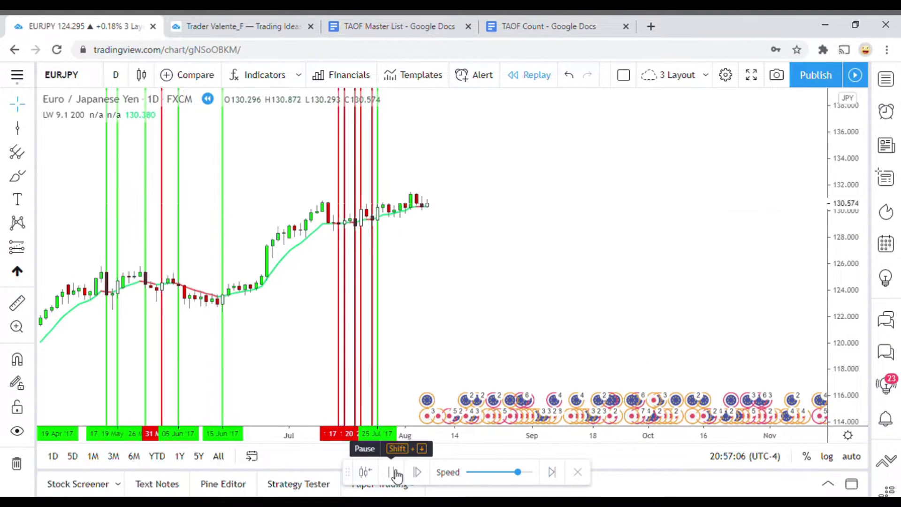
Pause the bar replay at 10 Aug 2017 and add a vertical line on the 4 Aug candle, colored red.
{"action": "left_click", "coordinate": [391, 473]}
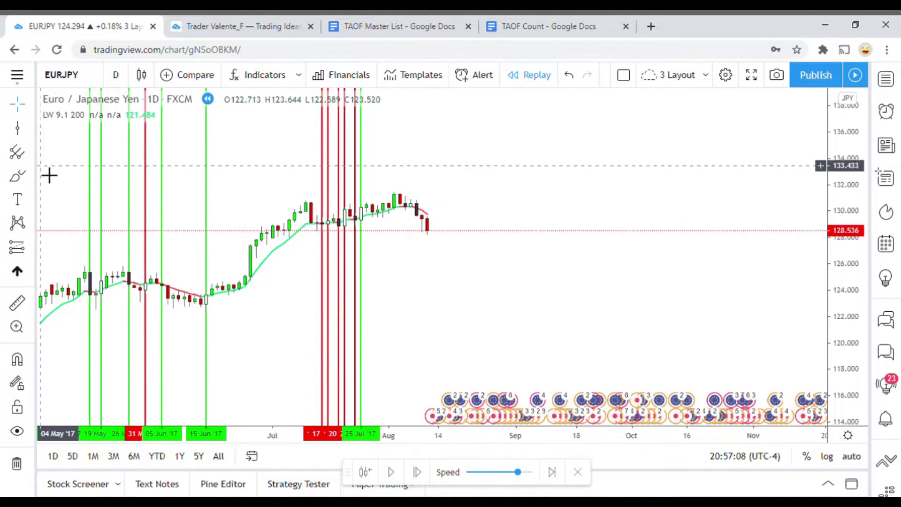
{"action": "left_click", "coordinate": [17, 128]}
{"action": "left_click_drag", "start_coordinate": [376, 253], "coordinate": [413, 252]}
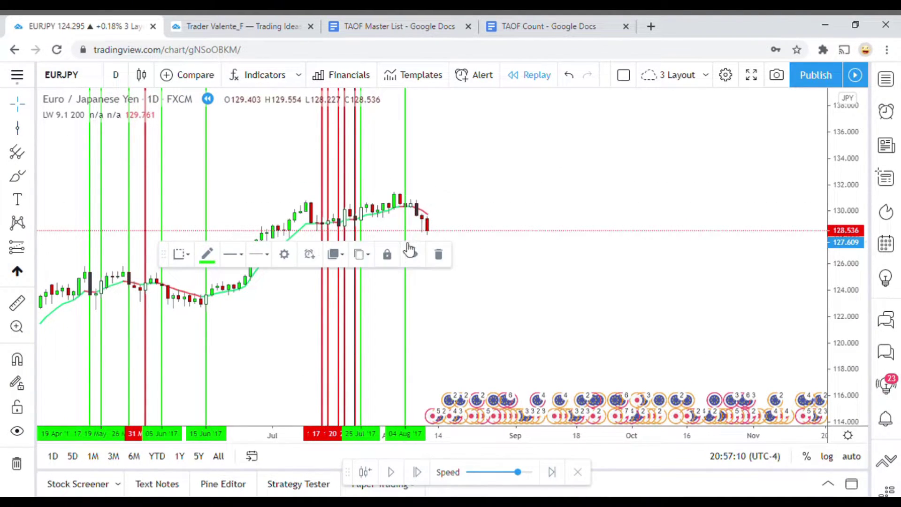
{"action": "left_click", "coordinate": [207, 256]}
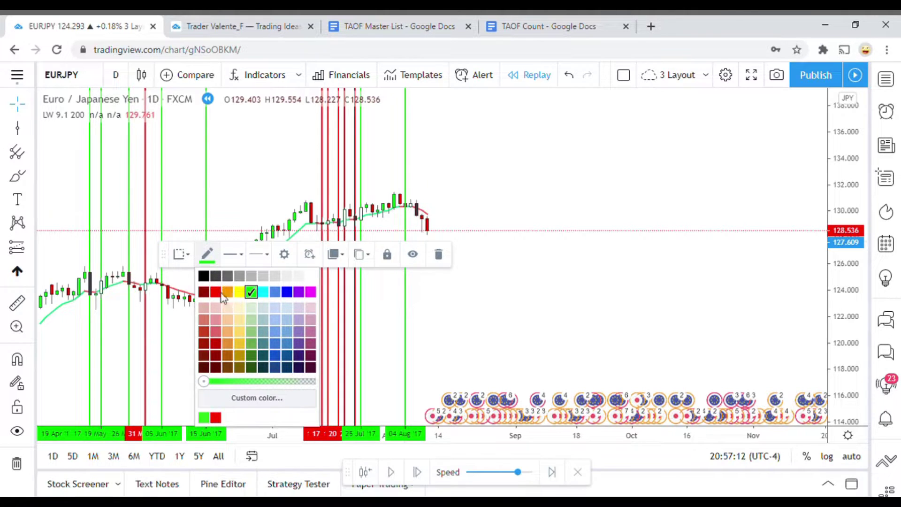
{"action": "left_click", "coordinate": [221, 292]}
Add a red vertical line on the 7 Aug 2017 candle.
{"action": "left_click", "coordinate": [463, 314]}
{"action": "left_click", "coordinate": [19, 129]}
{"action": "left_click", "coordinate": [410, 252]}
{"action": "left_click", "coordinate": [539, 300]}
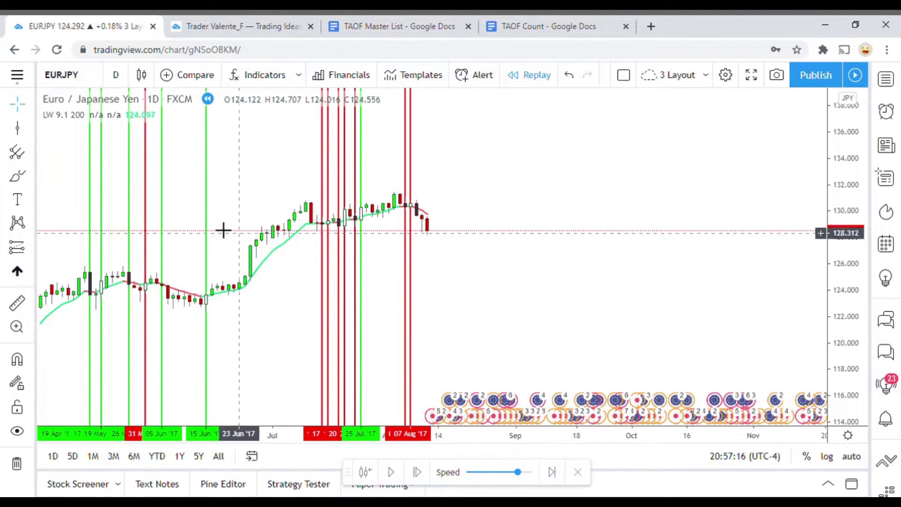
Add a vertical line on the 8 Aug 2017 candle and color it green.
{"action": "left_click", "coordinate": [17, 129]}
{"action": "left_click", "coordinate": [427, 291]}
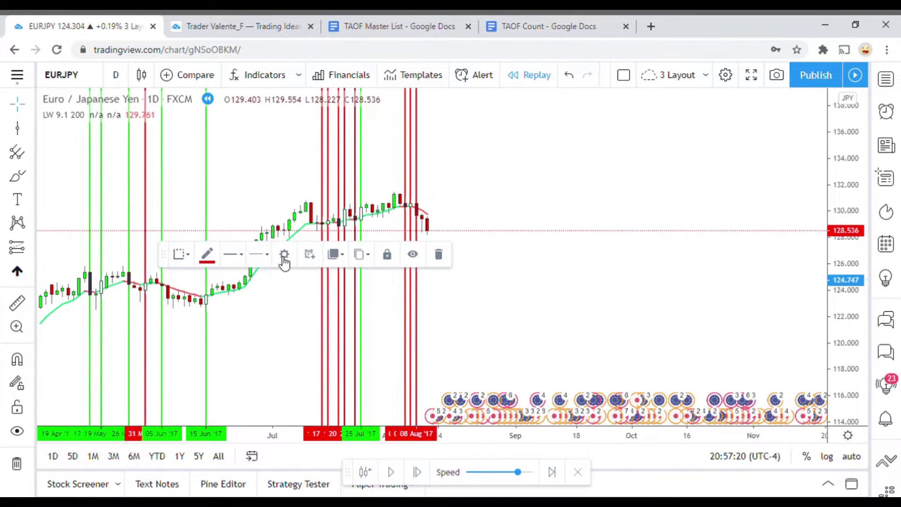
{"action": "left_click", "coordinate": [208, 256]}
{"action": "left_click", "coordinate": [251, 292]}
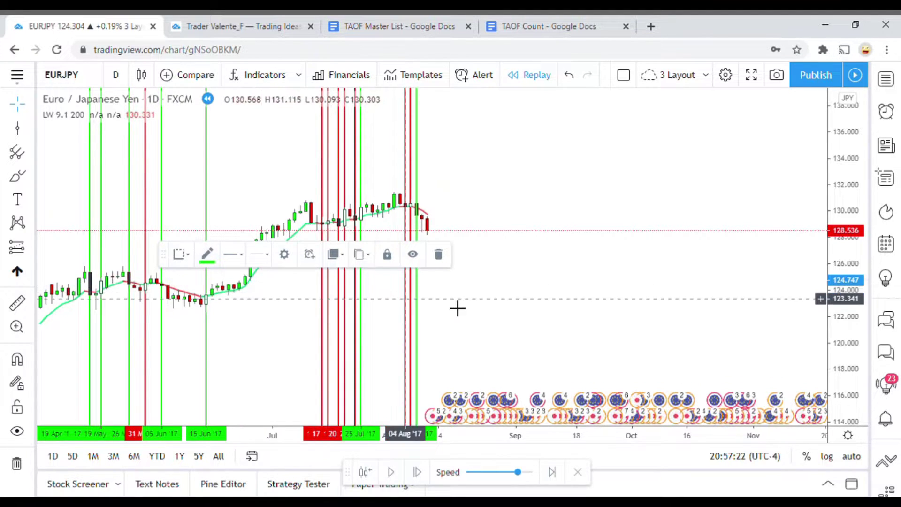
{"action": "left_click", "coordinate": [466, 402]}
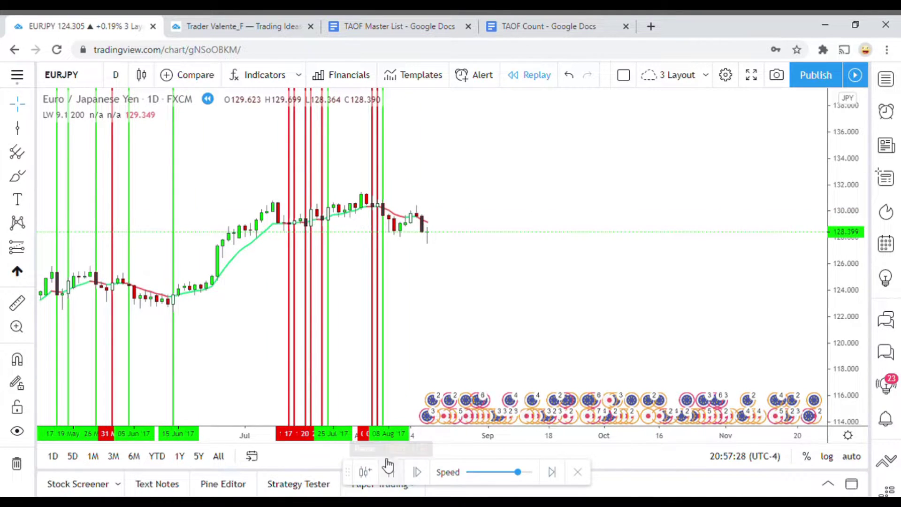
Pause the bar replay at 21 Aug 2017 and add a vertical line on the 15 Aug candle, colored red.
{"action": "left_click", "coordinate": [392, 473]}
{"action": "left_click", "coordinate": [18, 131]}
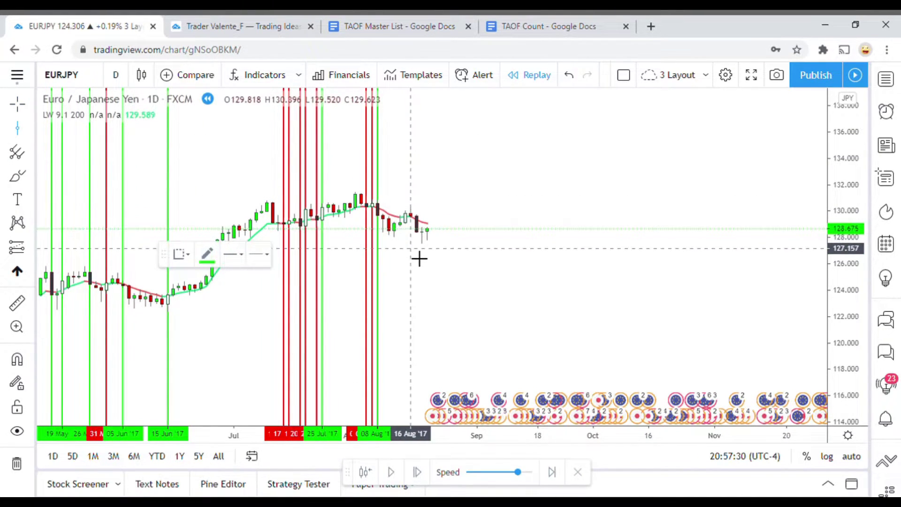
{"action": "left_click", "coordinate": [407, 277]}
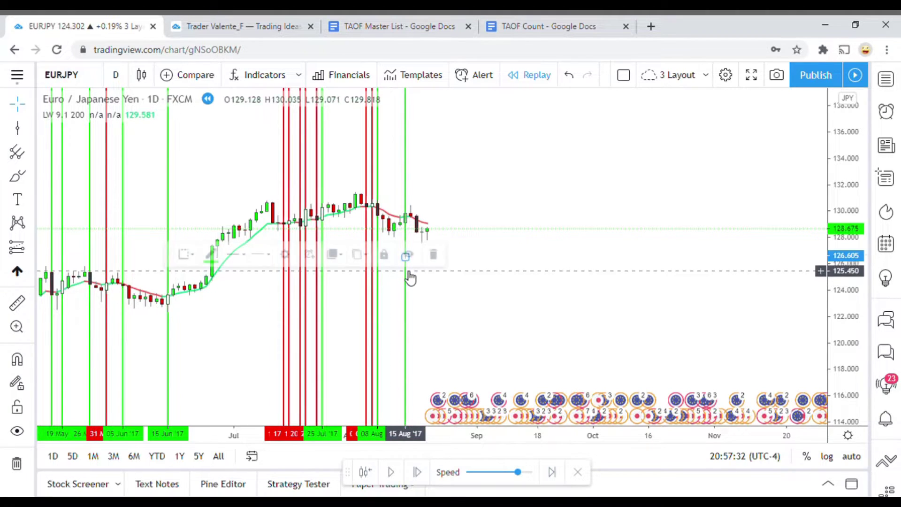
{"action": "left_click", "coordinate": [207, 255]}
{"action": "left_click", "coordinate": [216, 292]}
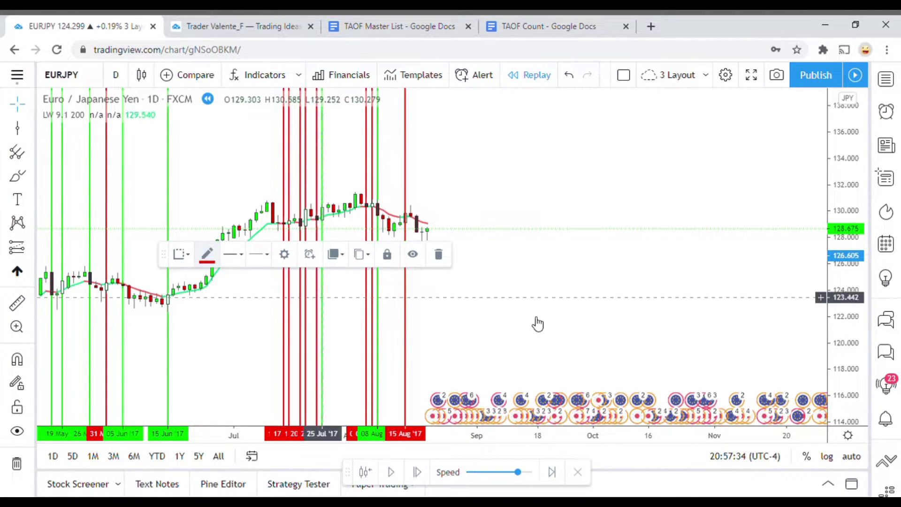
{"action": "left_click", "coordinate": [421, 262]}
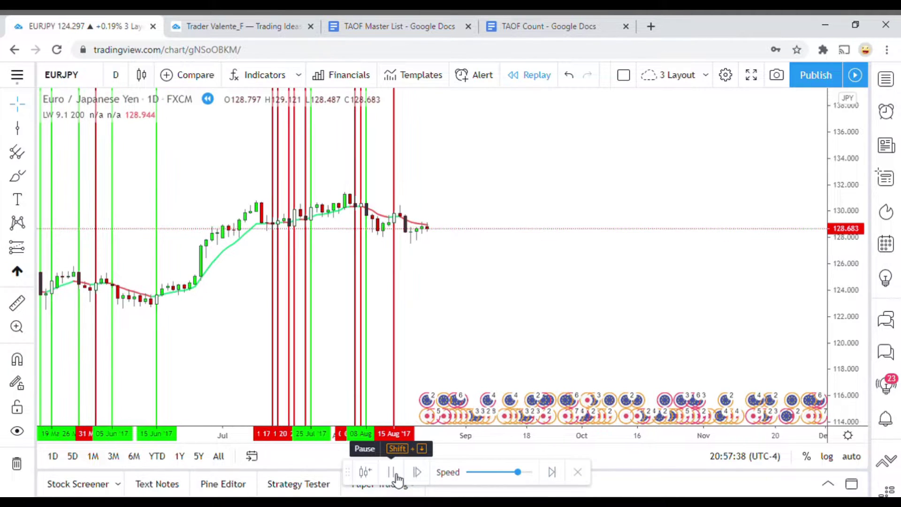
Pause the bar replay at 28 Aug 2017 and add a vertical line on the 17 Aug candle, colored green.
{"action": "left_click", "coordinate": [393, 473]}
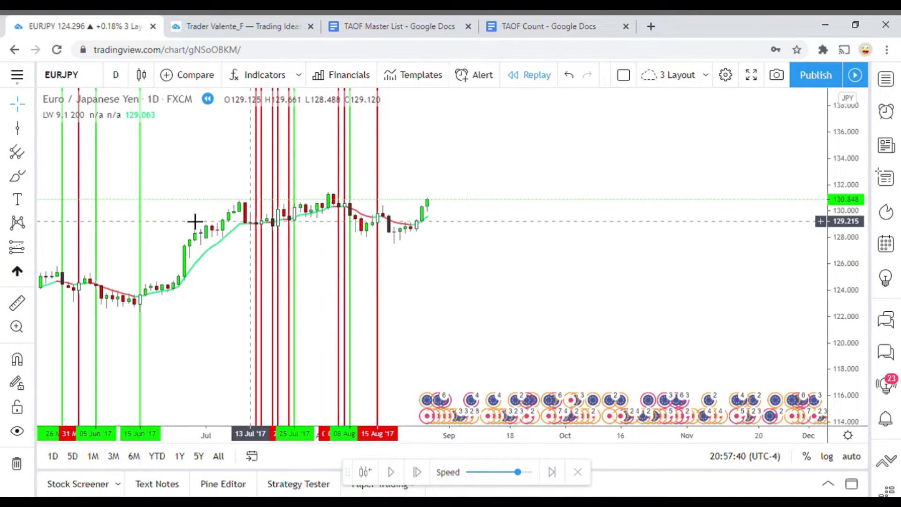
{"action": "left_click", "coordinate": [17, 129]}
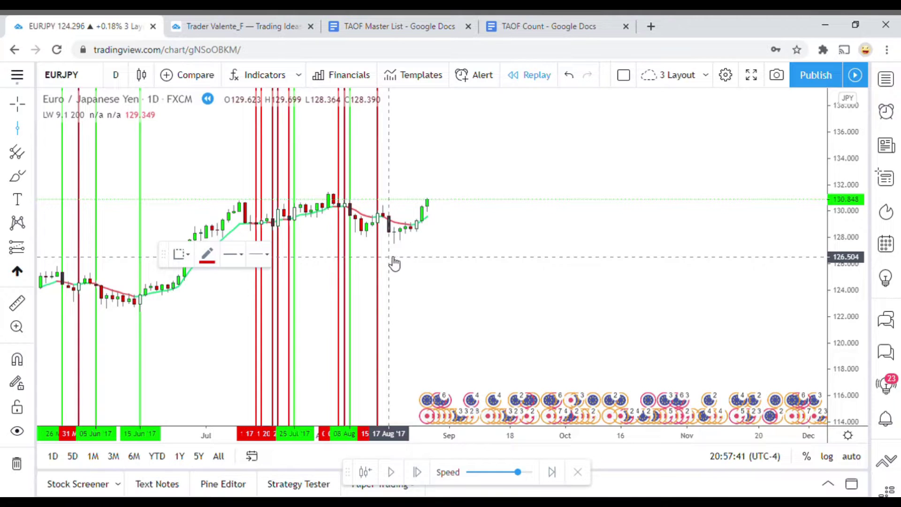
{"action": "left_click", "coordinate": [396, 257]}
{"action": "left_click", "coordinate": [207, 253]}
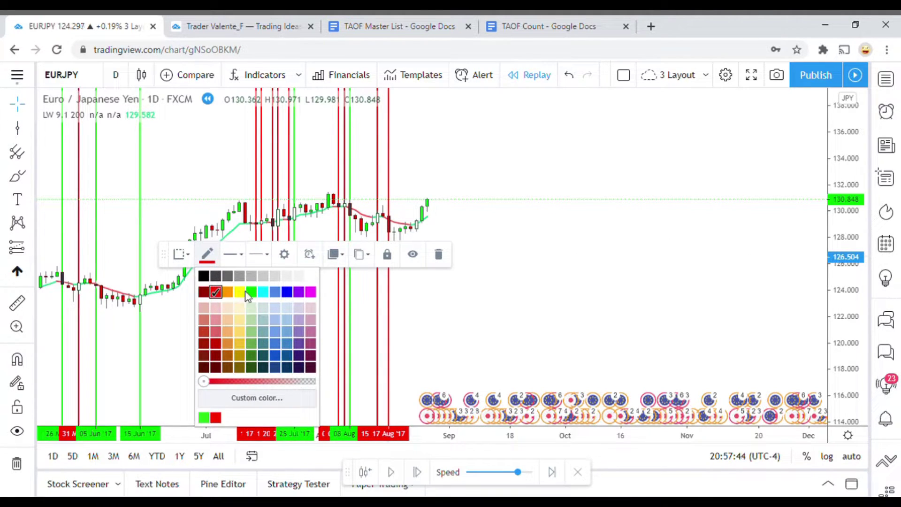
{"action": "left_click", "coordinate": [253, 293]}
{"action": "left_click", "coordinate": [493, 284]}
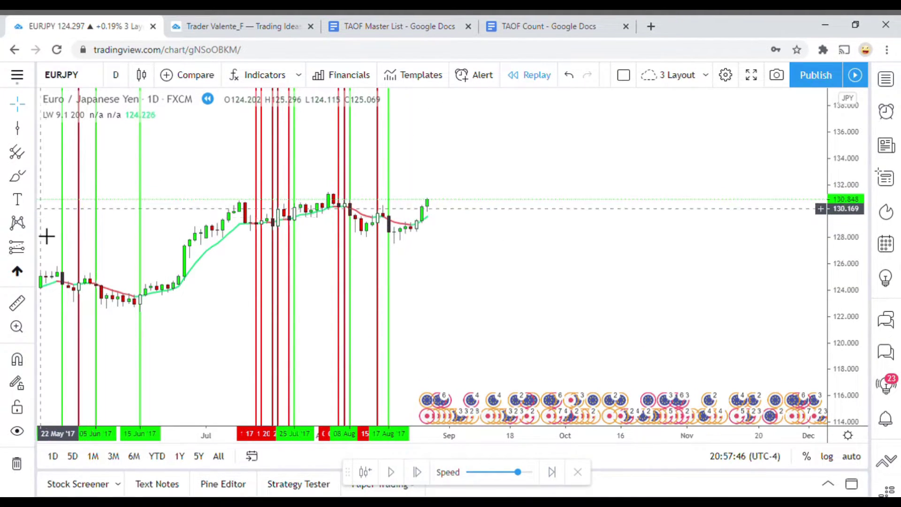
Measure the price distance below the 24 Aug 2017 candle and recolor the 17 Aug vertical line red.
{"action": "left_click", "coordinate": [18, 304]}
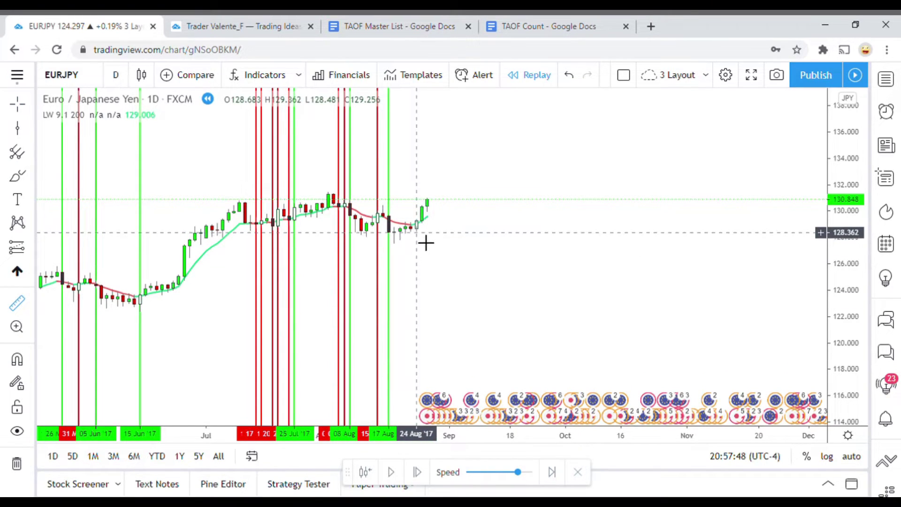
{"action": "left_click", "coordinate": [416, 232]}
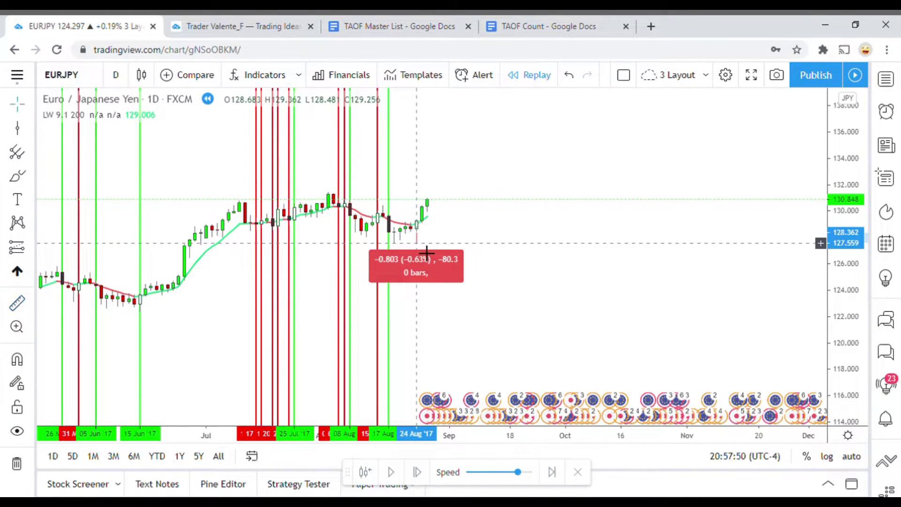
{"action": "left_click", "coordinate": [572, 254]}
{"action": "left_click", "coordinate": [390, 262]}
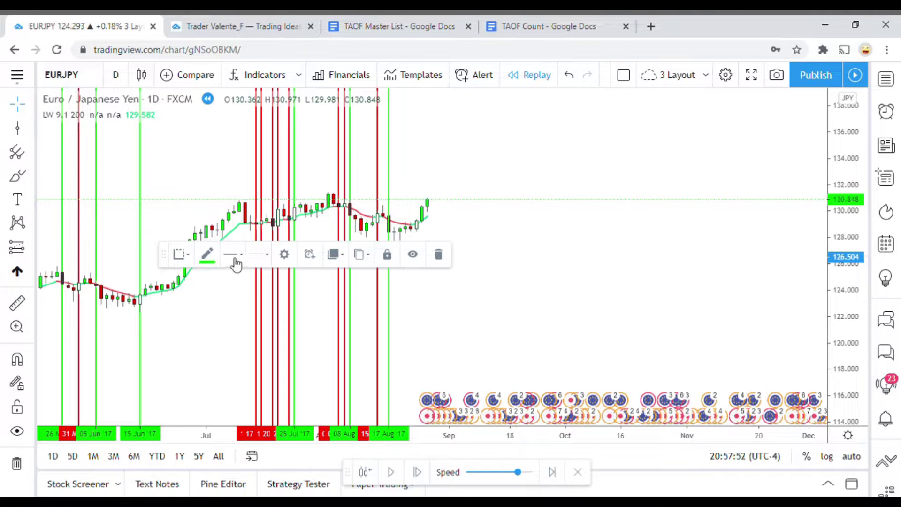
{"action": "left_click", "coordinate": [208, 255]}
{"action": "left_click", "coordinate": [220, 292]}
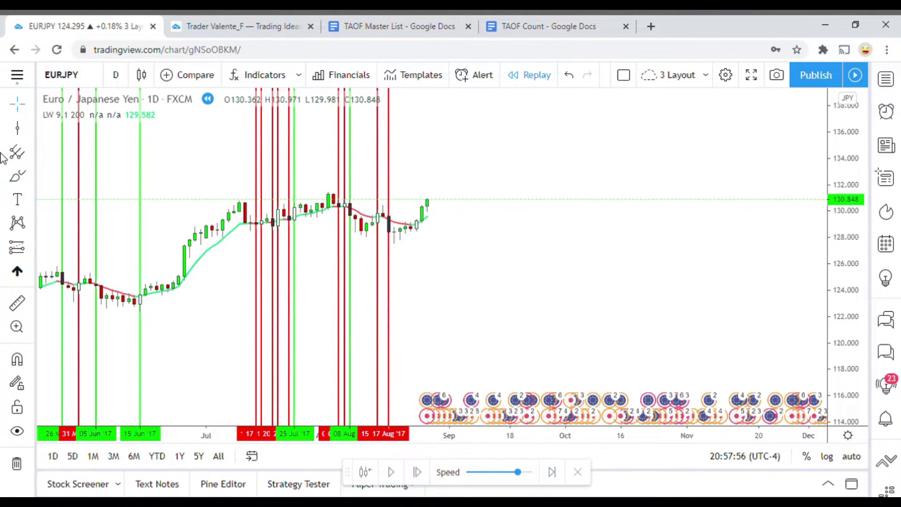
Add a vertical line on the 24 Aug 2017 candle and color it green.
{"action": "left_click", "coordinate": [18, 127]}
{"action": "left_click", "coordinate": [417, 271]}
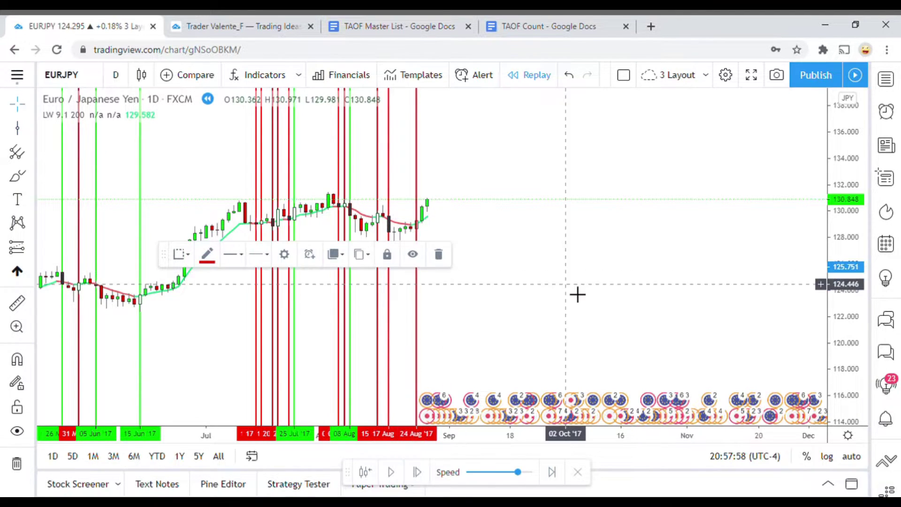
{"action": "left_click", "coordinate": [417, 267]}
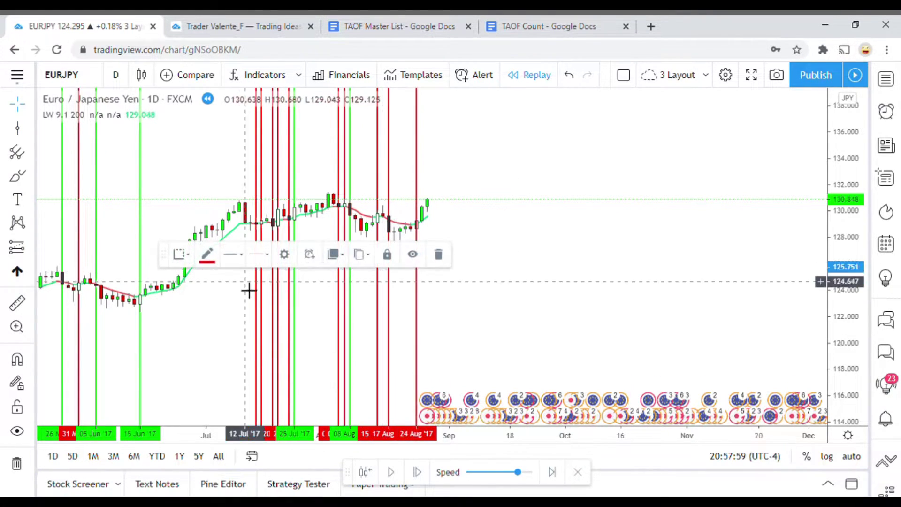
{"action": "left_click", "coordinate": [207, 254]}
{"action": "left_click", "coordinate": [256, 292]}
{"action": "left_click", "coordinate": [519, 315]}
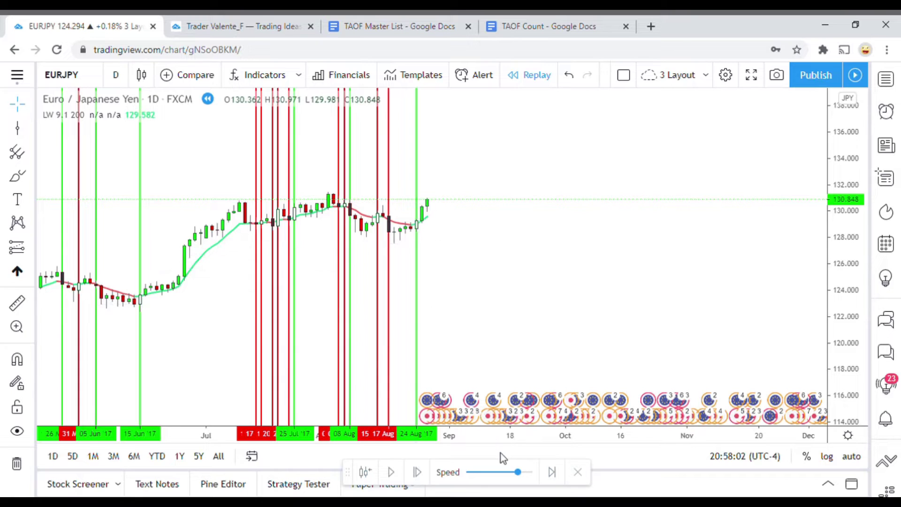
Advance the bar replay into September 2017, pause it, and add a red vertical line on the 05 Sep candle.
{"action": "left_click", "coordinate": [392, 473]}
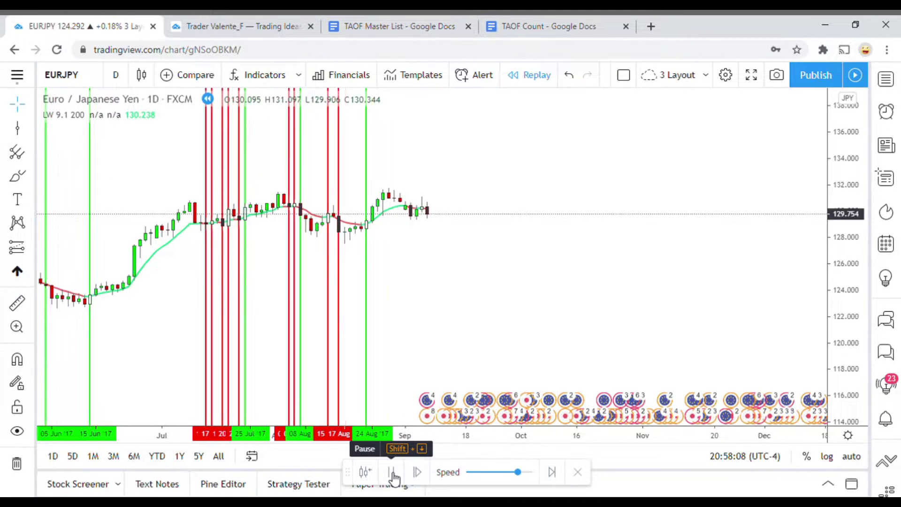
{"action": "left_click", "coordinate": [393, 473]}
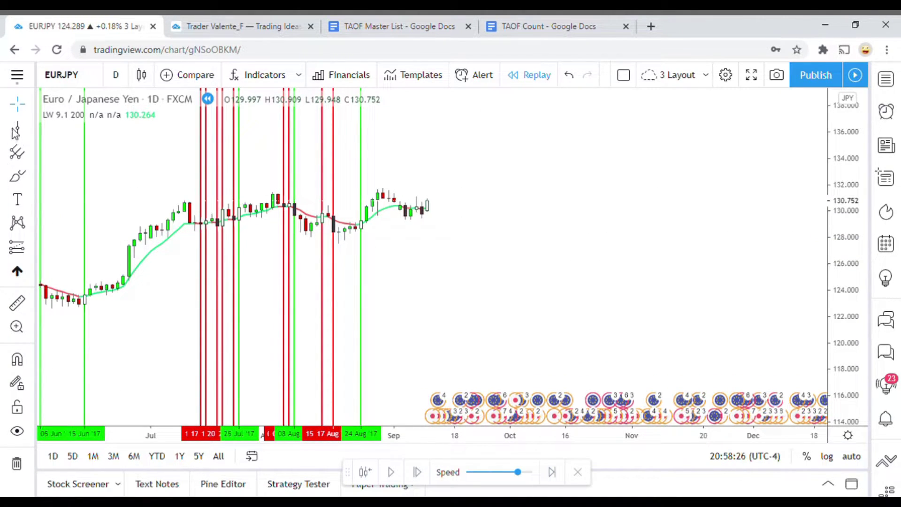
{"action": "left_click", "coordinate": [406, 262]}
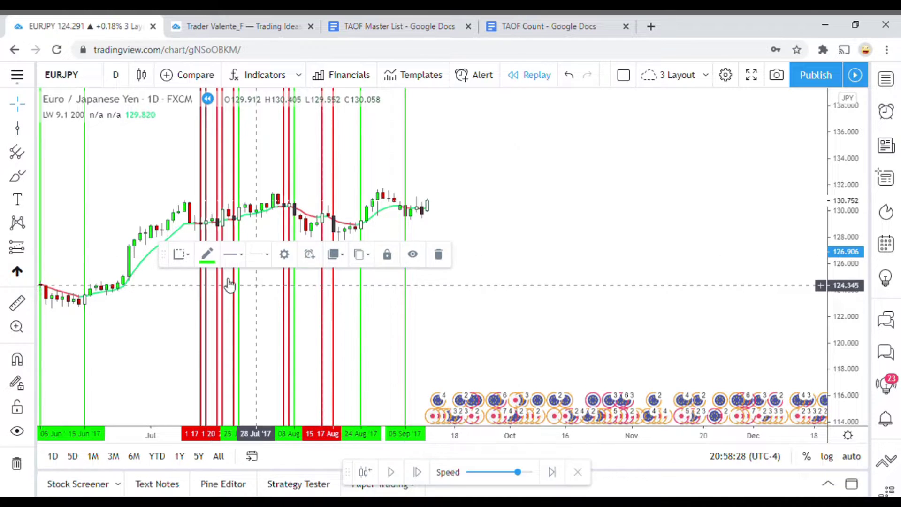
{"action": "left_click", "coordinate": [207, 254]}
{"action": "left_click", "coordinate": [204, 295]}
{"action": "left_click", "coordinate": [435, 246]}
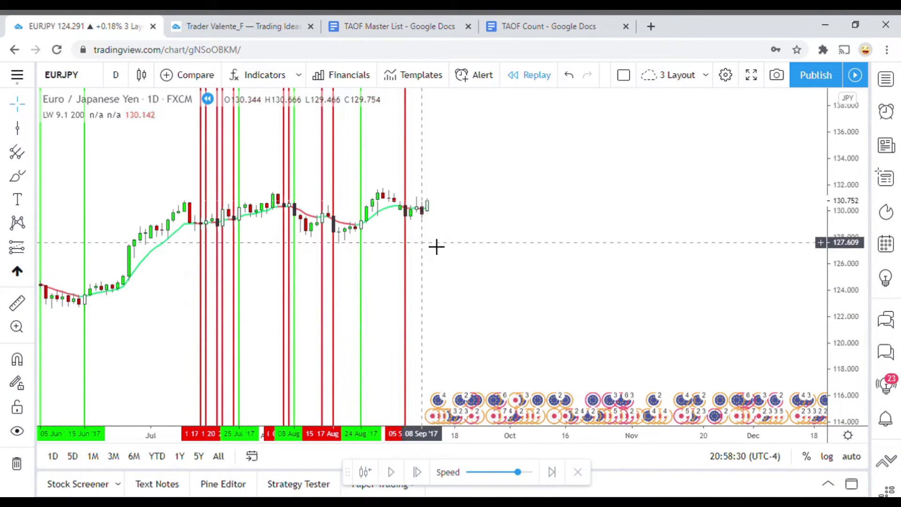
Add red vertical lines on the 07 Sep and 08 Sep 2017 candles.
{"action": "left_click", "coordinate": [32, 128]}
{"action": "left_click", "coordinate": [18, 131]}
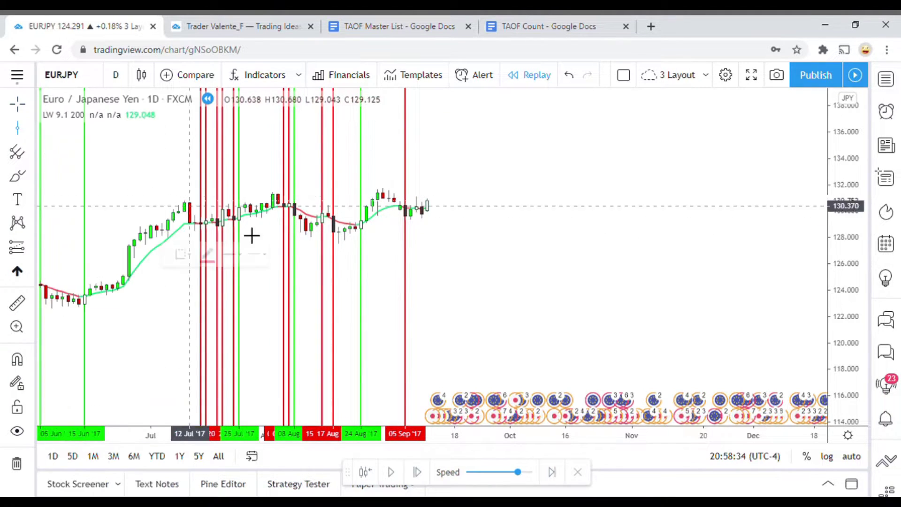
{"action": "left_click", "coordinate": [421, 294]}
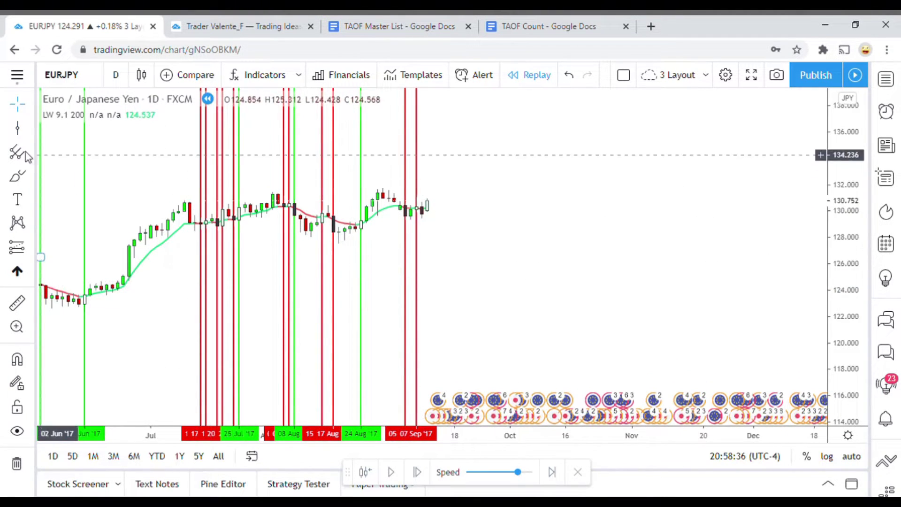
{"action": "left_click", "coordinate": [17, 128]}
{"action": "left_click", "coordinate": [422, 248]}
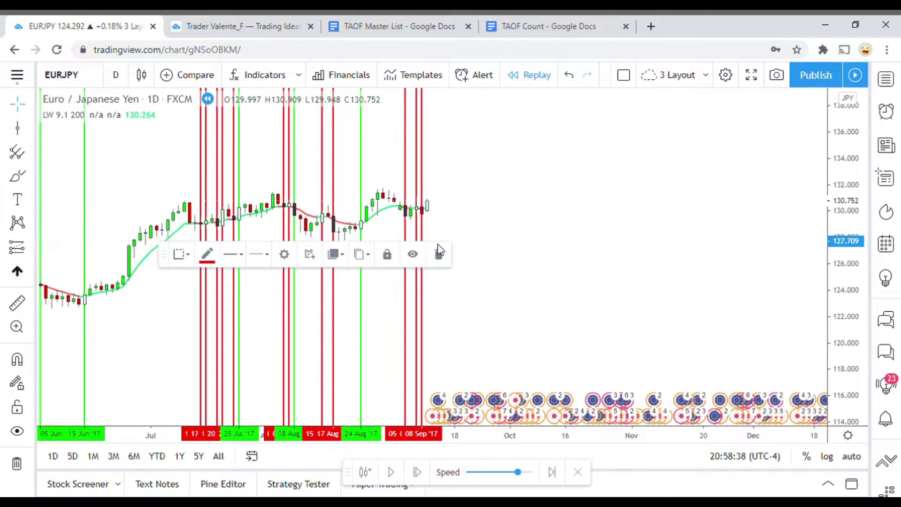
{"action": "left_click", "coordinate": [441, 270]}
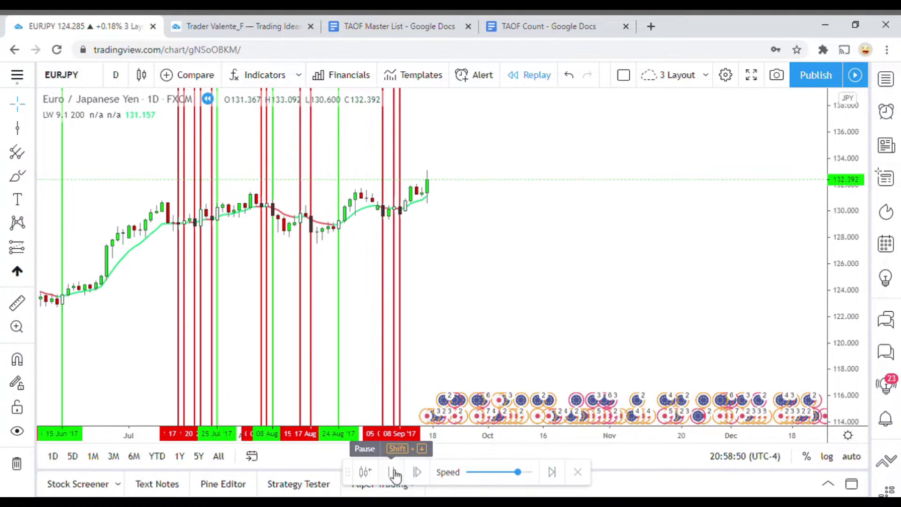
Pause the bar replay in mid-September 2017 and add a vertical line on the 11 Sep candle, colored green.
{"action": "left_click", "coordinate": [394, 473]}
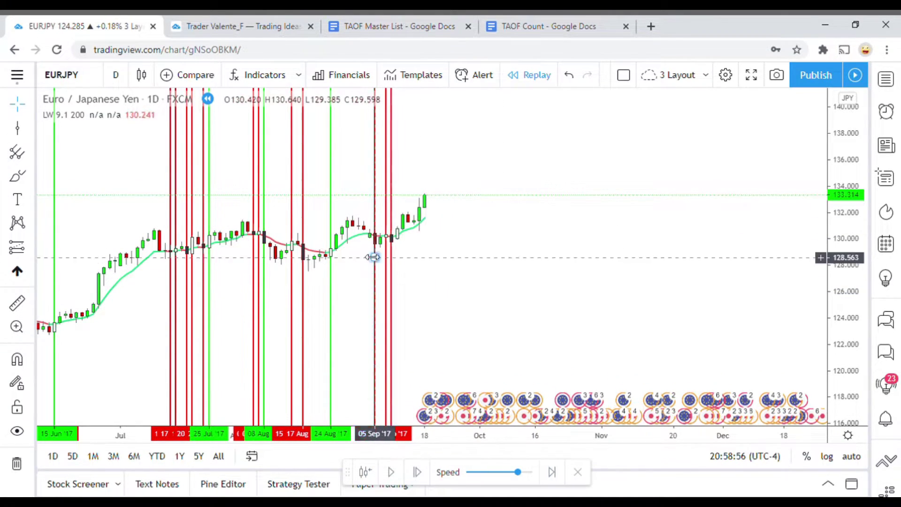
{"action": "left_click", "coordinate": [17, 129]}
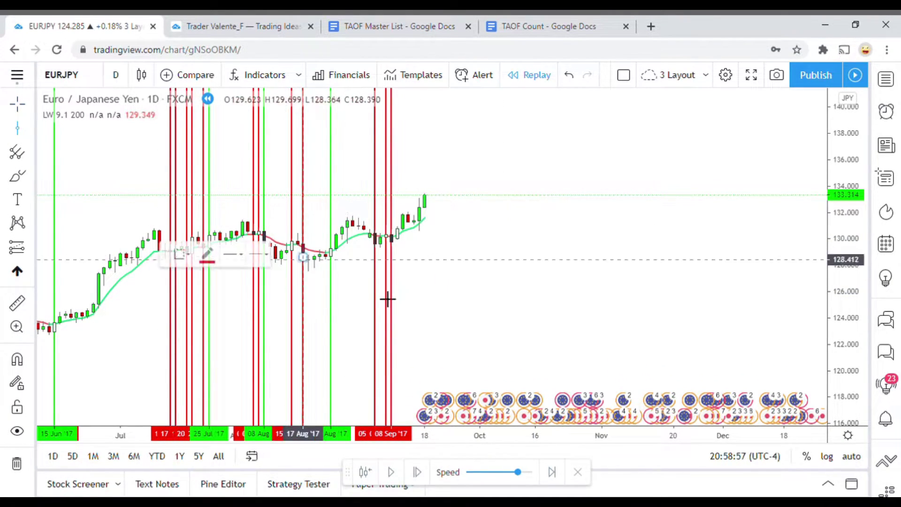
{"action": "left_click", "coordinate": [410, 292]}
{"action": "left_click_drag", "start_coordinate": [404, 290], "coordinate": [399, 287]}
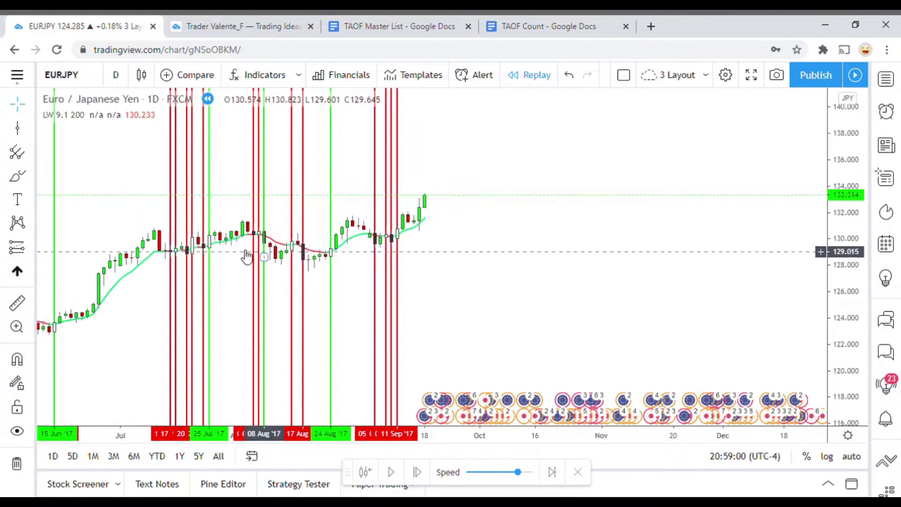
{"action": "left_click", "coordinate": [399, 255]}
{"action": "left_click", "coordinate": [208, 255]}
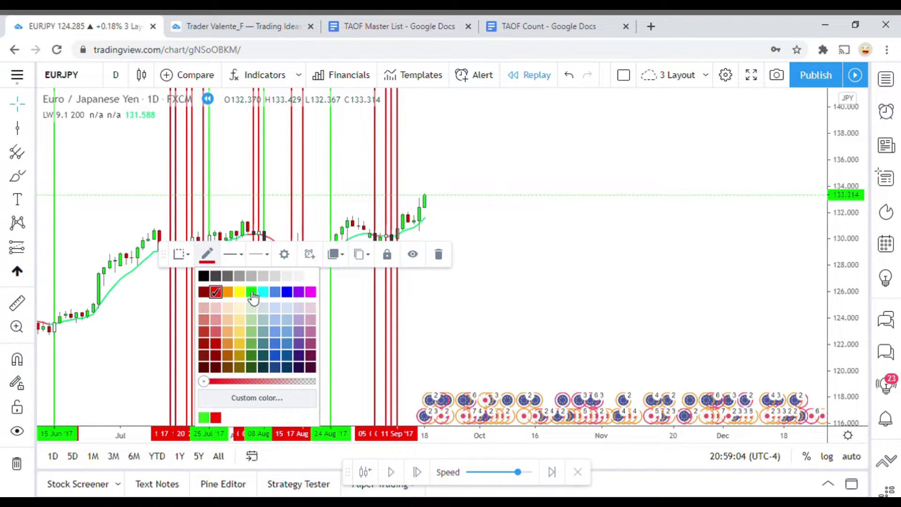
{"action": "left_click", "coordinate": [252, 293]}
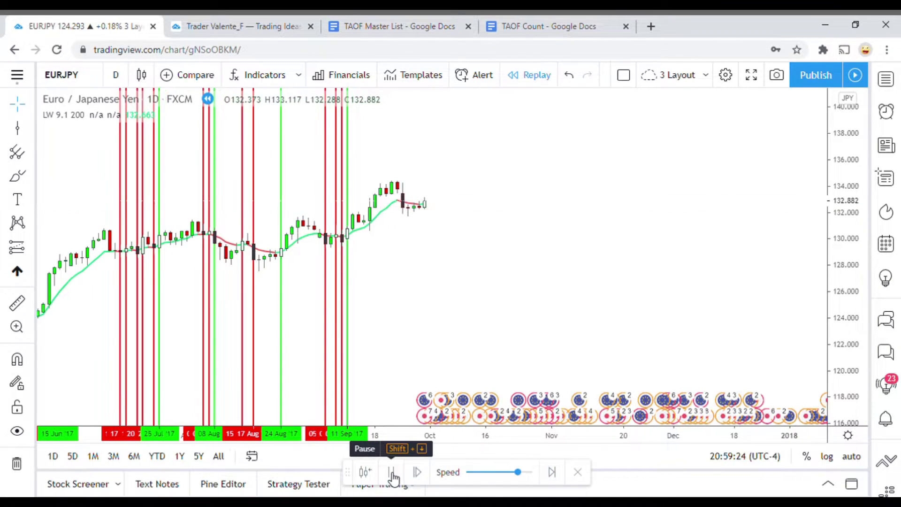
Pause the bar replay in early October 2017 and add red vertical lines on the 25 Sep and 29 Sep candles.
{"action": "left_click", "coordinate": [393, 478]}
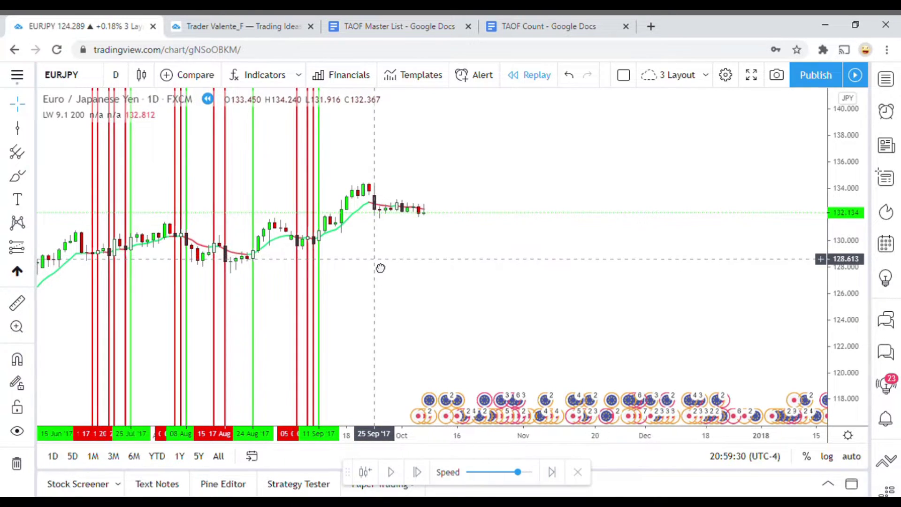
{"action": "left_click", "coordinate": [18, 128]}
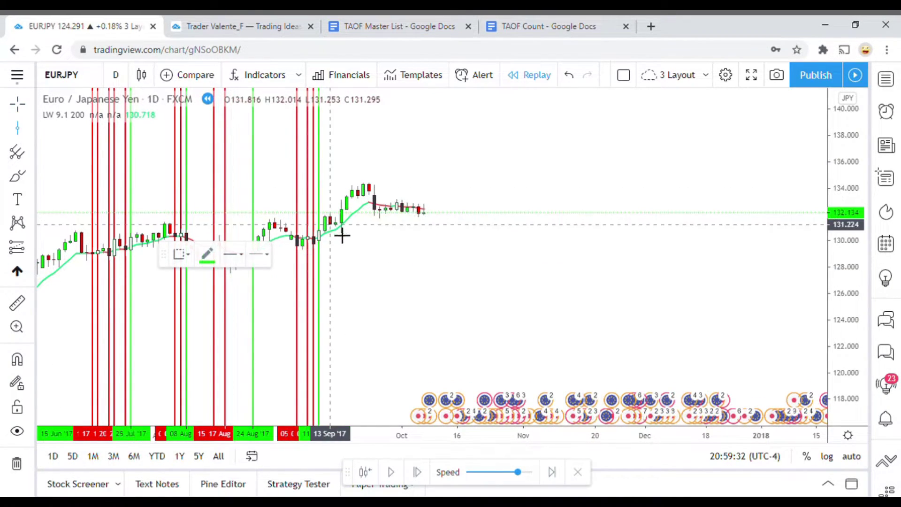
{"action": "left_click", "coordinate": [17, 129]}
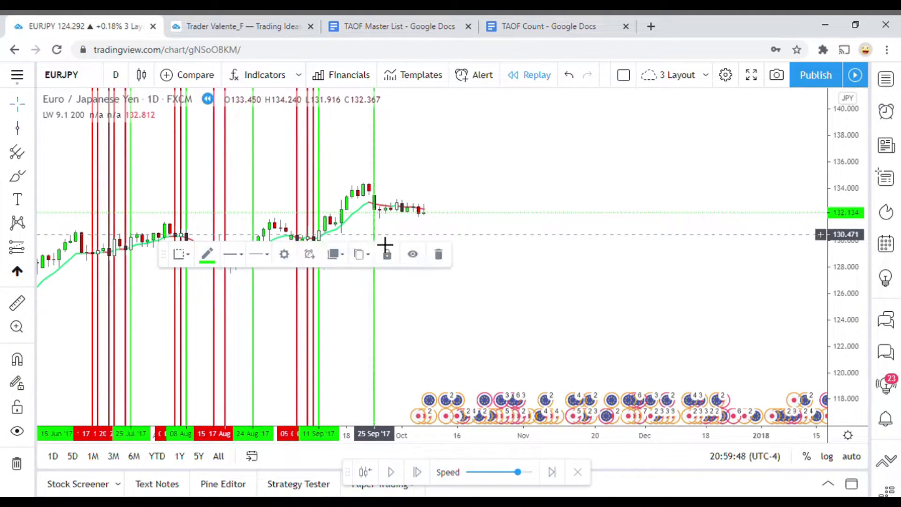
{"action": "left_click", "coordinate": [207, 255]}
{"action": "left_click", "coordinate": [216, 292]}
{"action": "left_click", "coordinate": [446, 284]}
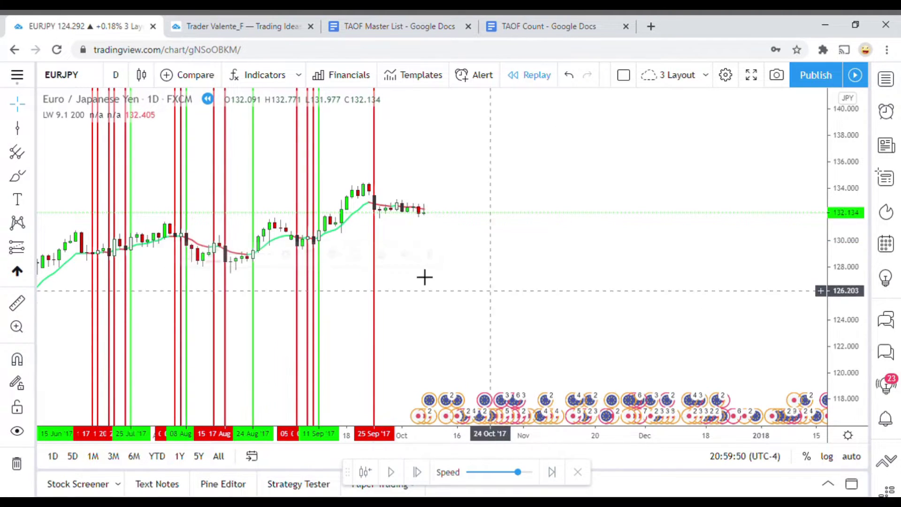
{"action": "left_click", "coordinate": [17, 129]}
{"action": "left_click", "coordinate": [397, 237]}
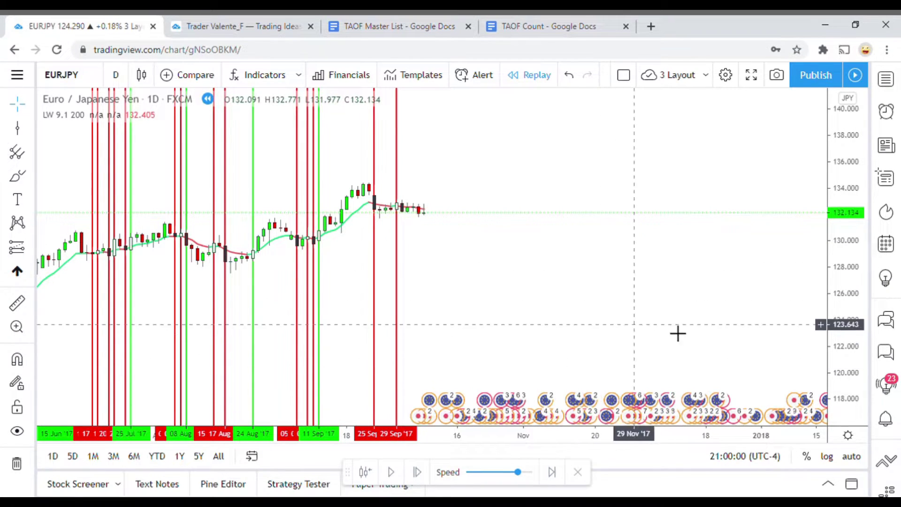
Pause the bar replay in mid-October 2017 and add a black horizontal line below the recent candles at 131.220.
{"action": "scroll", "coordinate": [516, 324], "scroll_direction": "left", "scroll_amount": 1}
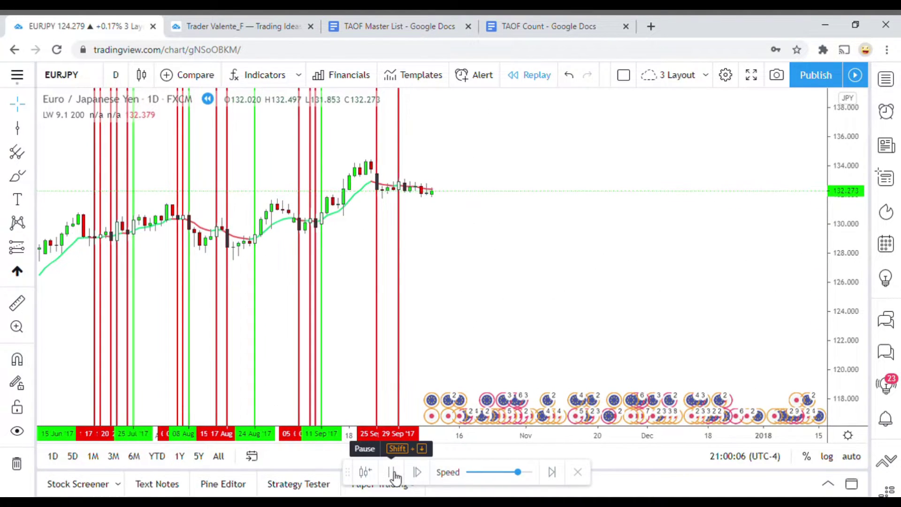
{"action": "left_click", "coordinate": [393, 472]}
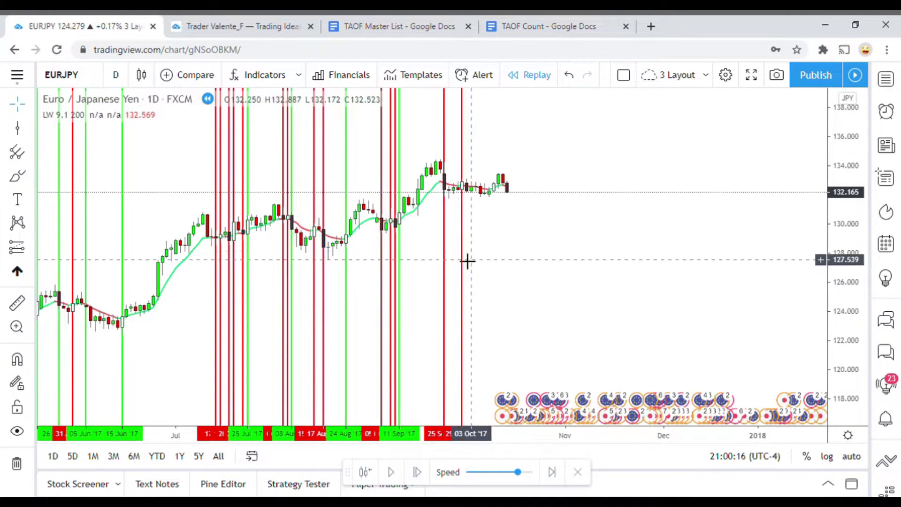
{"action": "left_click", "coordinate": [29, 131]}
{"action": "left_click", "coordinate": [82, 216]}
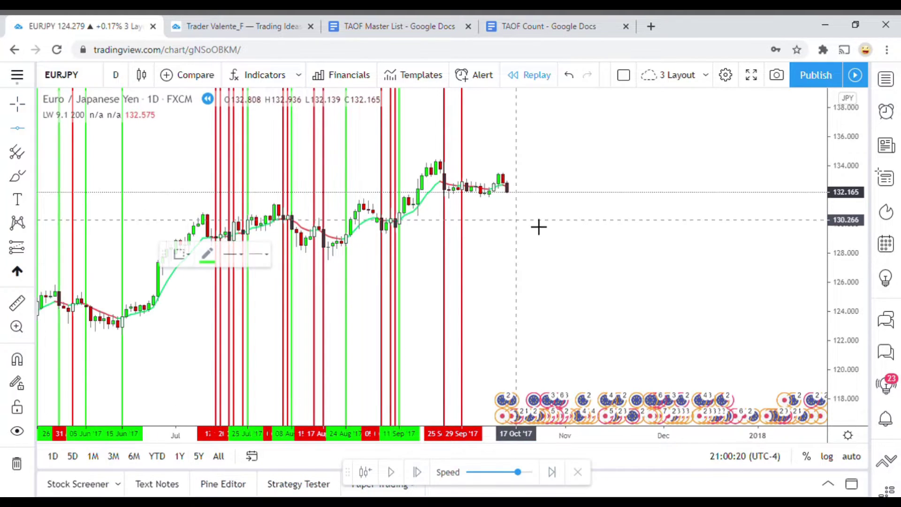
{"action": "left_click", "coordinate": [555, 213]}
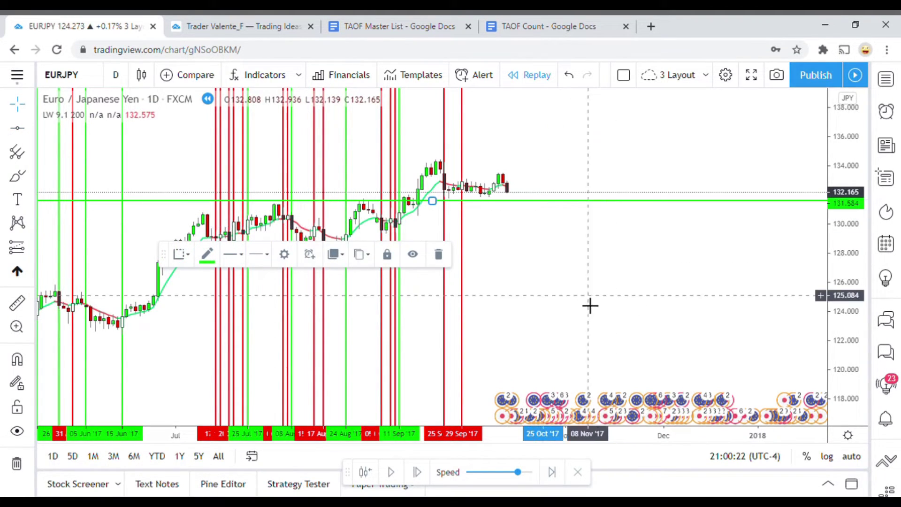
{"action": "left_click", "coordinate": [207, 254]}
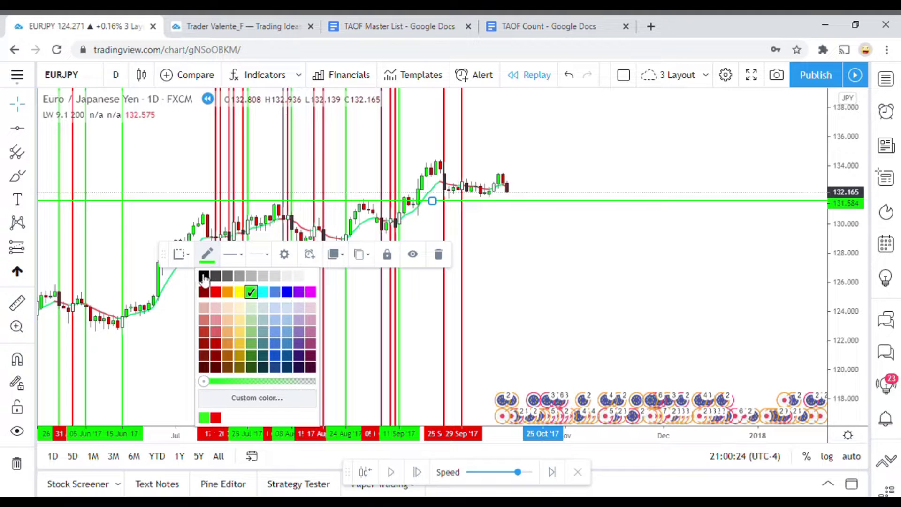
{"action": "left_click", "coordinate": [204, 277]}
{"action": "left_click", "coordinate": [722, 262]}
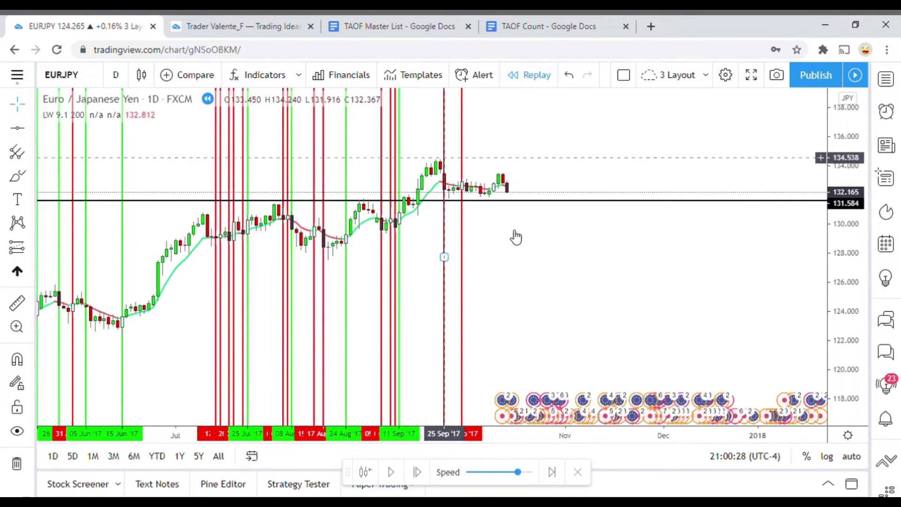
{"action": "left_click_drag", "start_coordinate": [530, 202], "coordinate": [521, 205]}
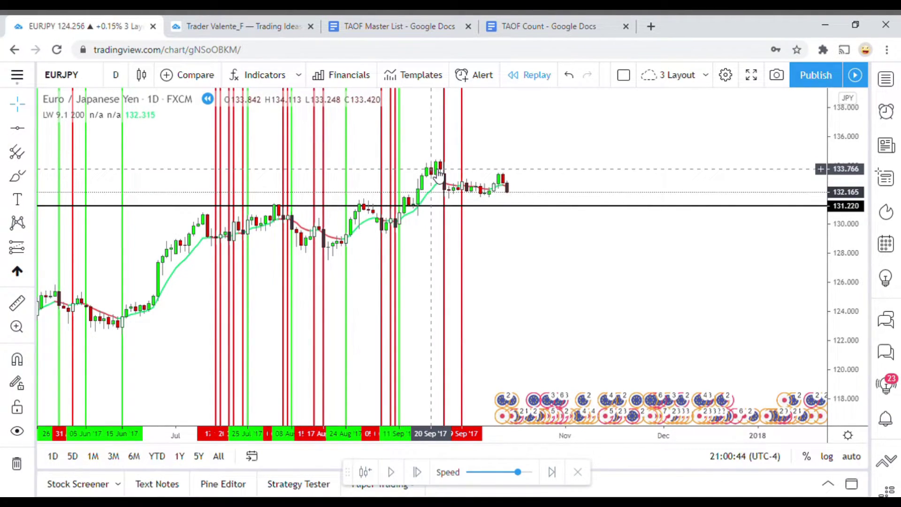
Advance the bar replay a few more candles, pause it, and add red vertical lines on the 02 Oct and 10 Oct 2017 candles.
{"action": "left_click_drag", "start_coordinate": [531, 250], "coordinate": [509, 267]}
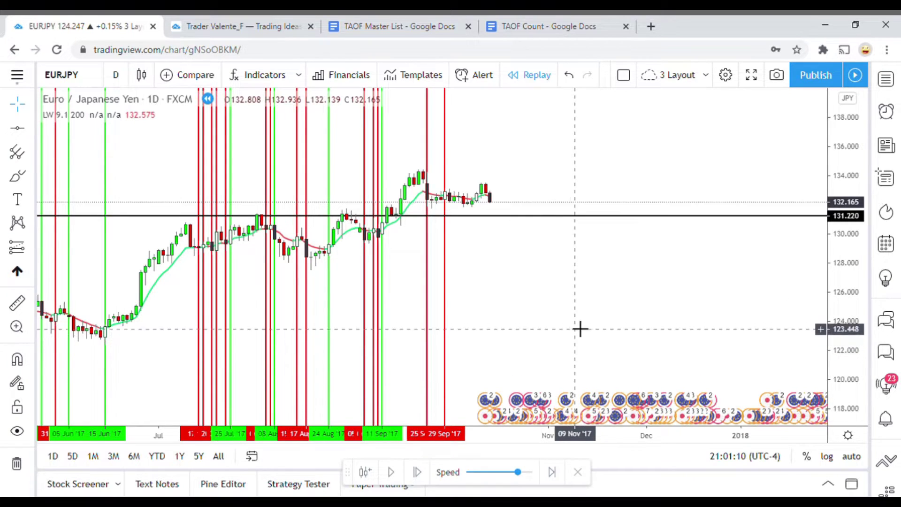
{"action": "left_click_drag", "start_coordinate": [544, 294], "coordinate": [526, 300]}
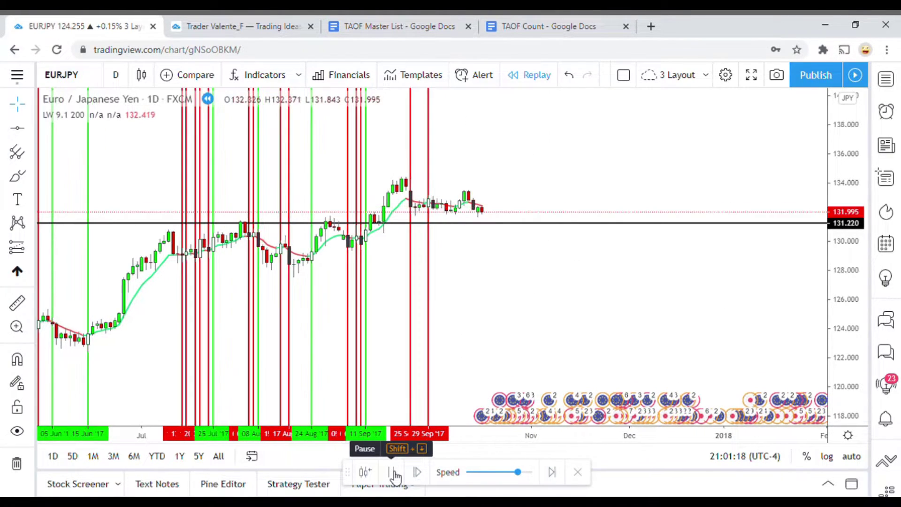
{"action": "left_click", "coordinate": [395, 474]}
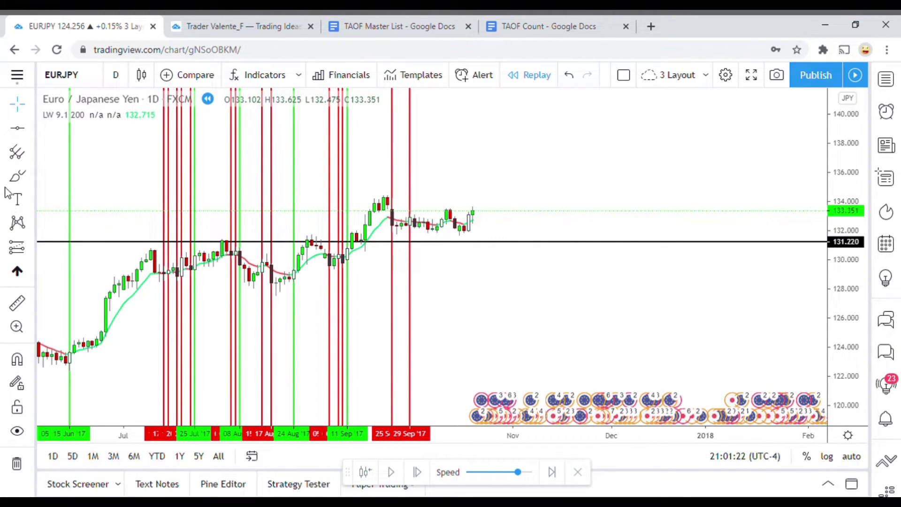
{"action": "left_click", "coordinate": [26, 131]}
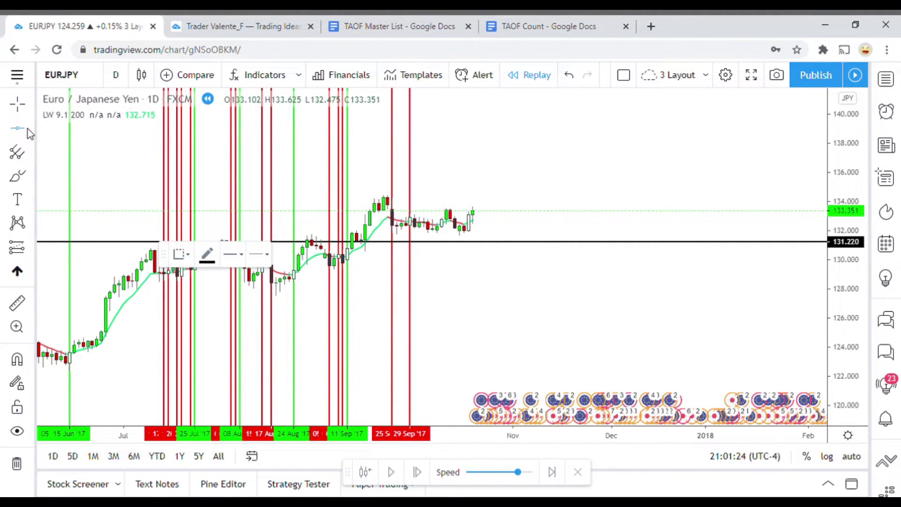
{"action": "left_click", "coordinate": [30, 126]}
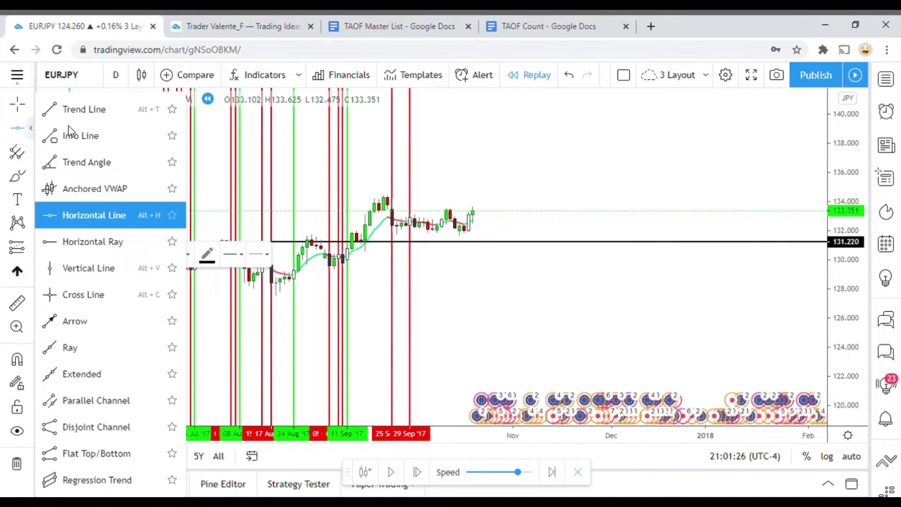
{"action": "left_click", "coordinate": [70, 268]}
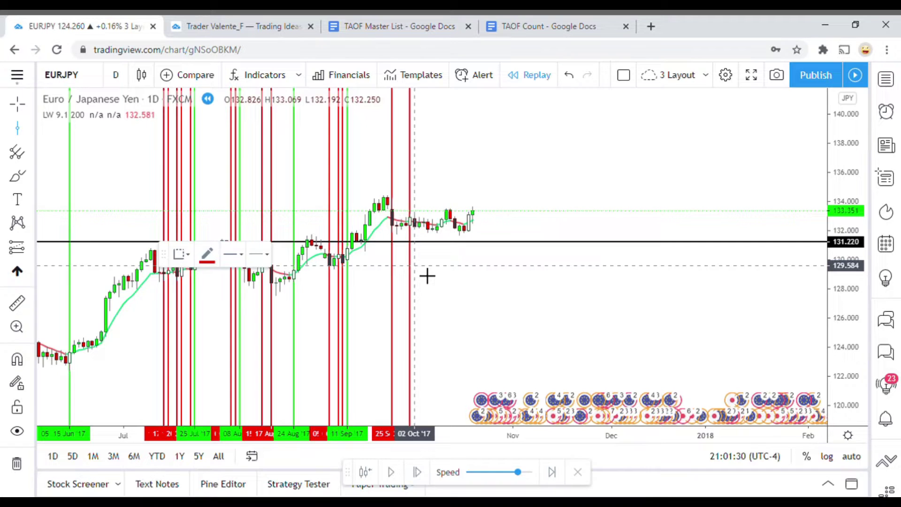
{"action": "left_click", "coordinate": [427, 276]}
{"action": "left_click", "coordinate": [459, 257]}
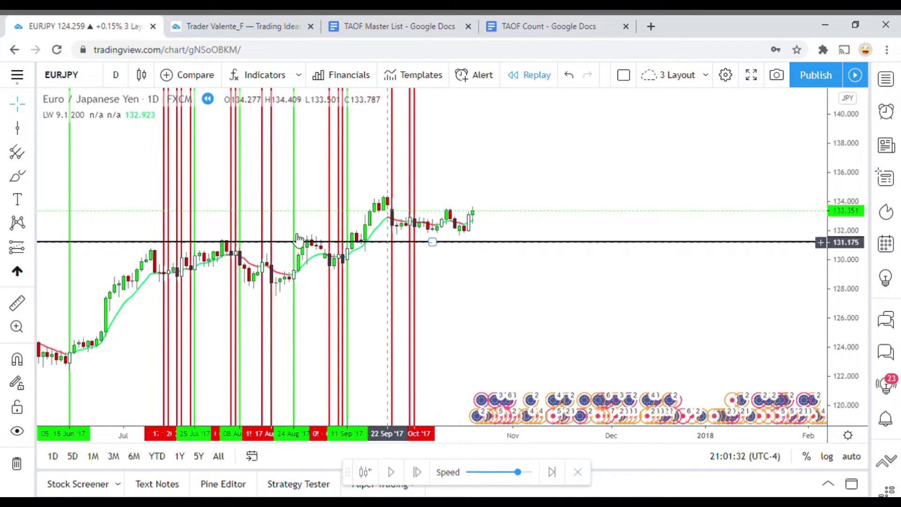
{"action": "left_click", "coordinate": [441, 279]}
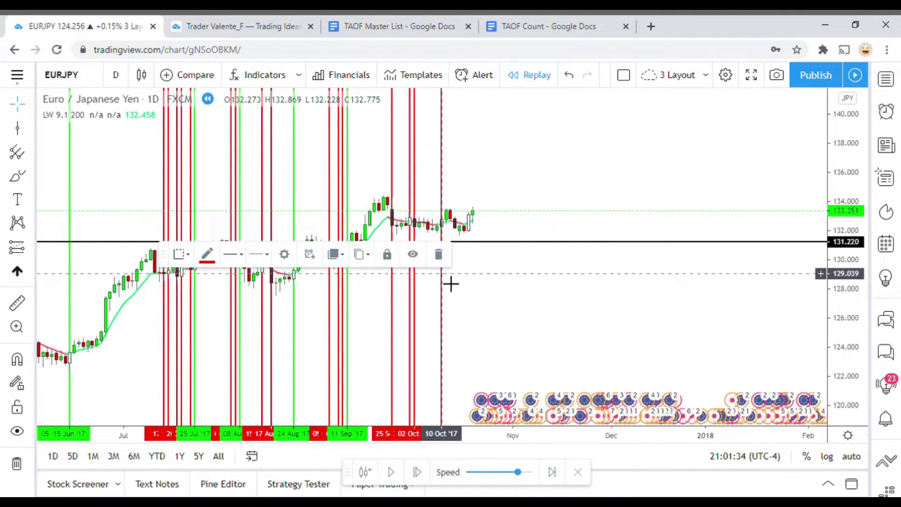
{"action": "left_click", "coordinate": [452, 293]}
Measure the price distance beside the latest October 2017 candles, then clear the measurement.
{"action": "left_click", "coordinate": [15, 305]}
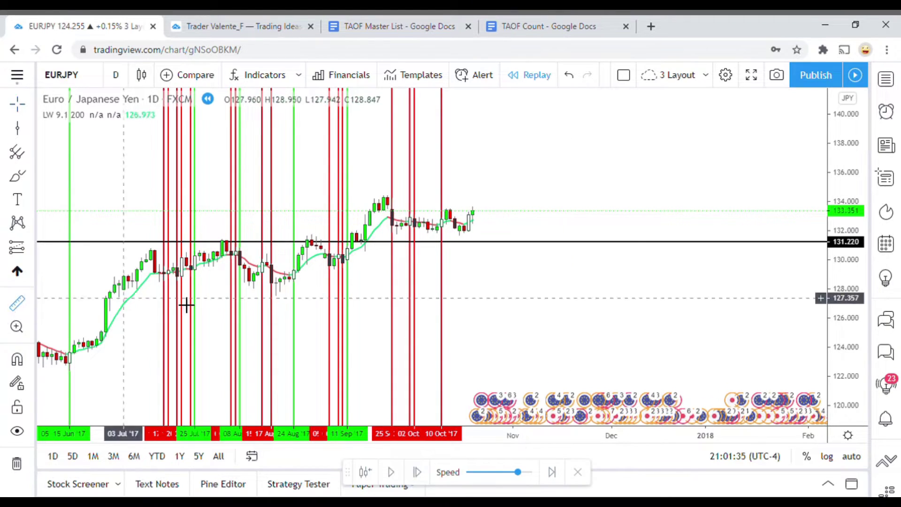
{"action": "left_click", "coordinate": [497, 230]}
{"action": "left_click", "coordinate": [496, 217]}
{"action": "left_click", "coordinate": [513, 354]}
Add a red vertical line on the 13 Oct 2017 candle and advance the bar replay to the end of October, pausing it there.
{"action": "left_click", "coordinate": [17, 128]}
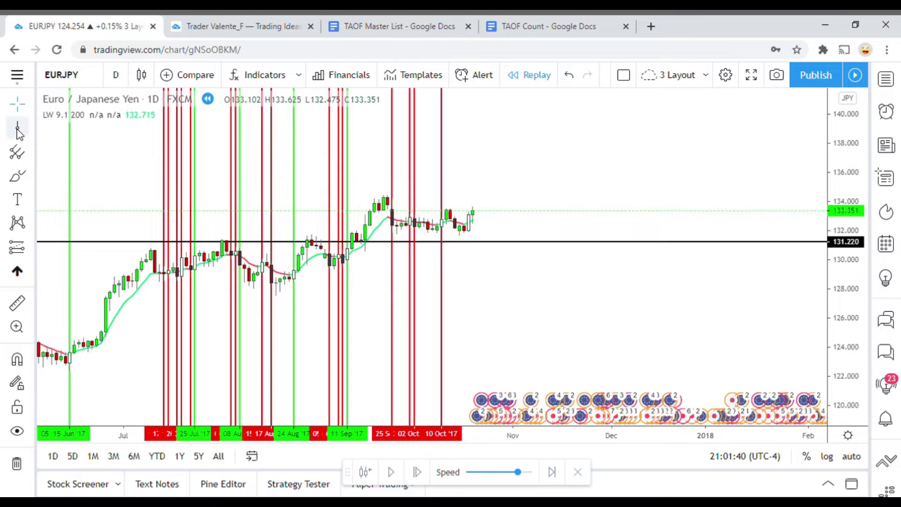
{"action": "left_click", "coordinate": [463, 280]}
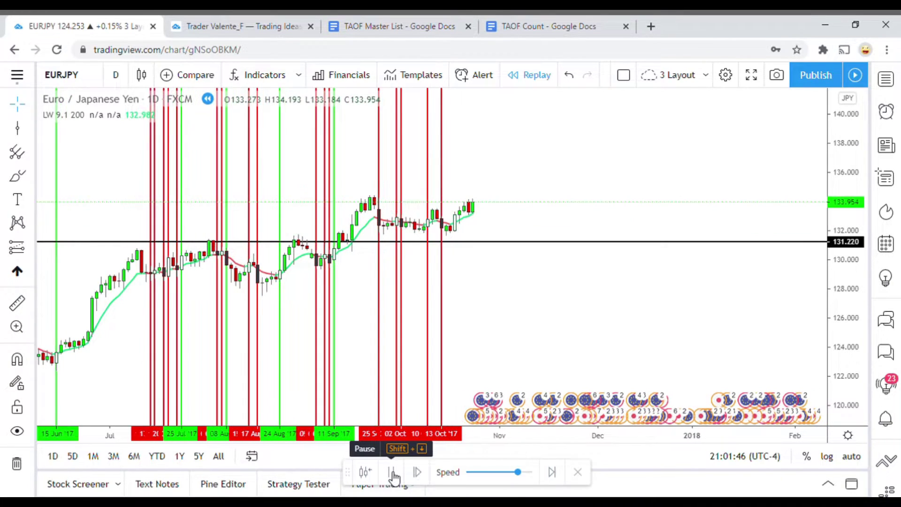
{"action": "left_click", "coordinate": [393, 473]}
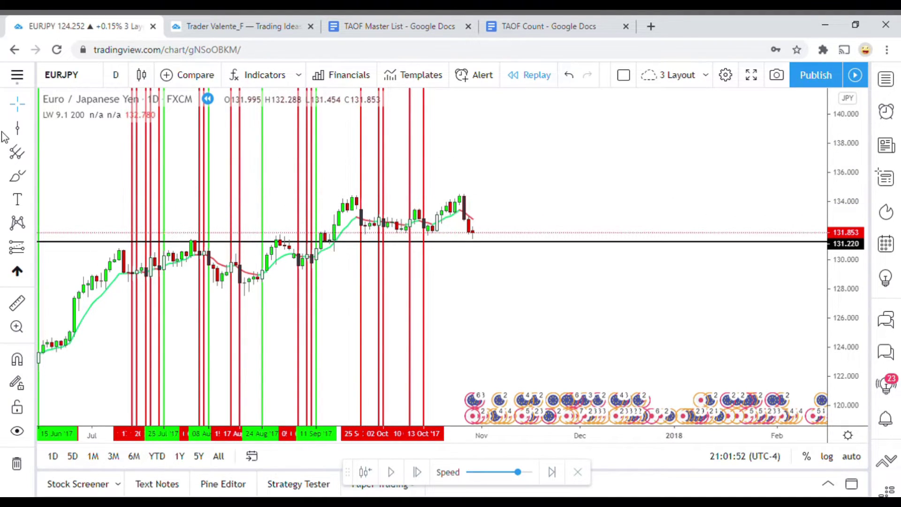
Add a black horizontal line at 134.220 across the September and October 2017 highs.
{"action": "left_click", "coordinate": [31, 130]}
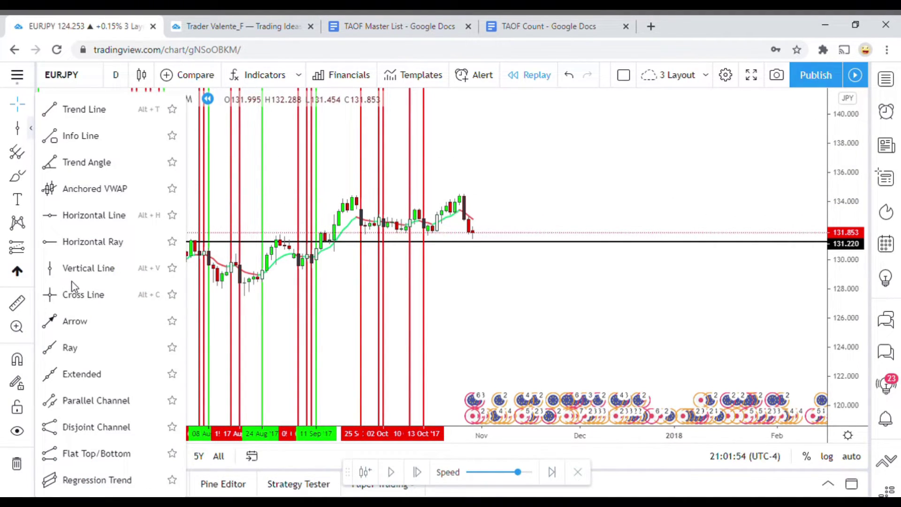
{"action": "left_click", "coordinate": [79, 216]}
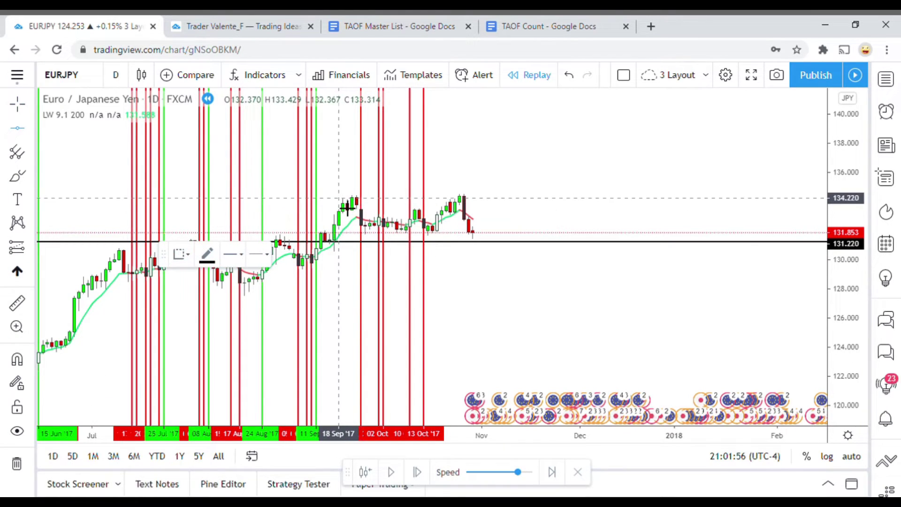
{"action": "left_click", "coordinate": [339, 198]}
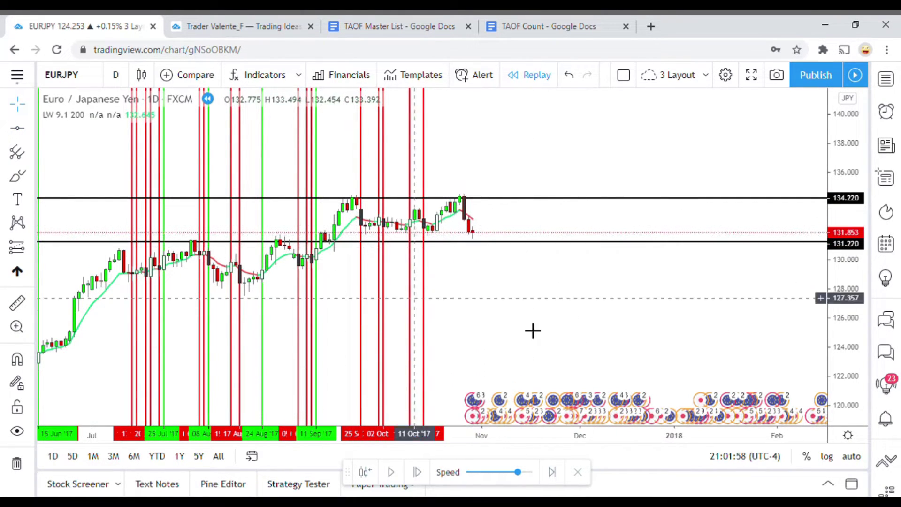
{"action": "left_click", "coordinate": [432, 242]}
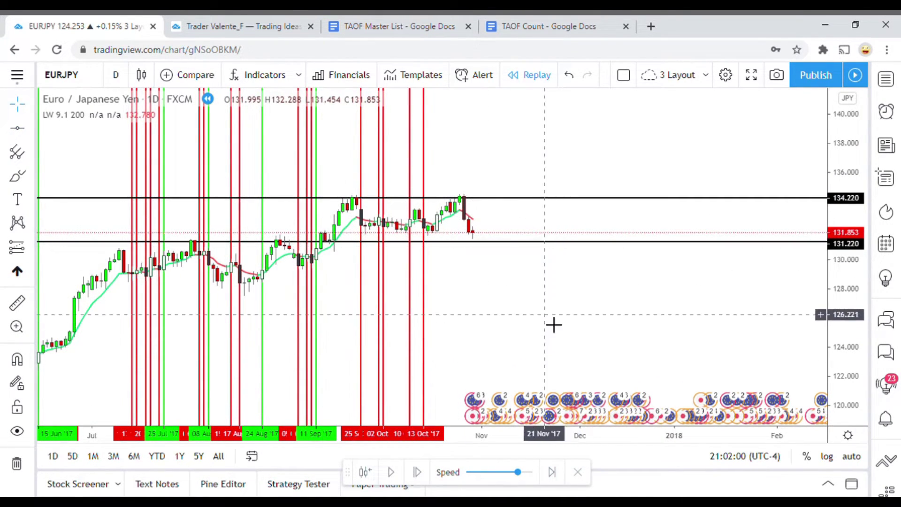
{"action": "left_click", "coordinate": [433, 197]}
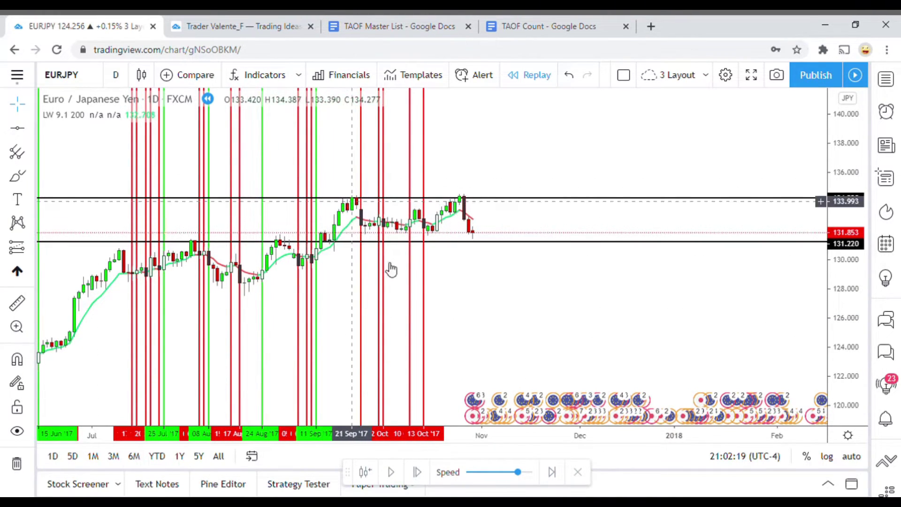
Measure the distance below the latest October 2017 candles, and clear the measurement.
{"action": "left_click_drag", "start_coordinate": [539, 298], "coordinate": [520, 305]}
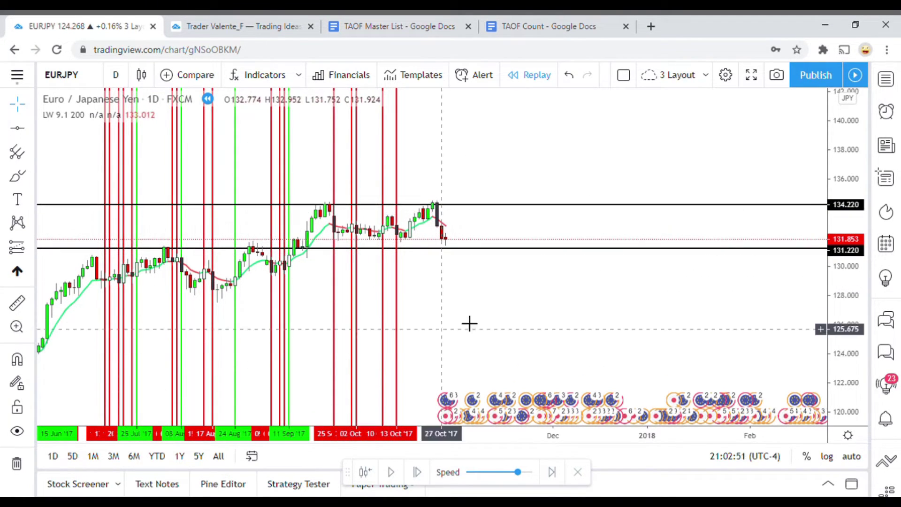
{"action": "left_click_drag", "start_coordinate": [538, 319], "coordinate": [535, 308]}
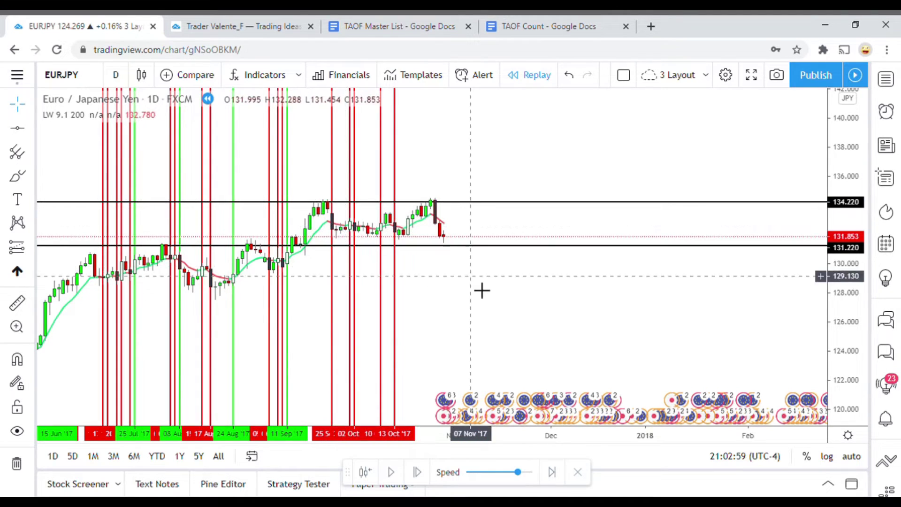
{"action": "left_click", "coordinate": [18, 304]}
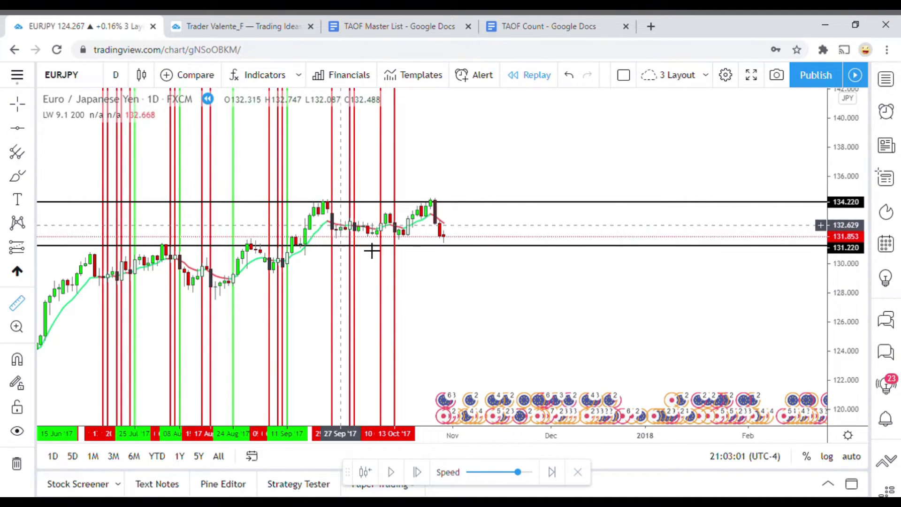
{"action": "left_click", "coordinate": [418, 281]}
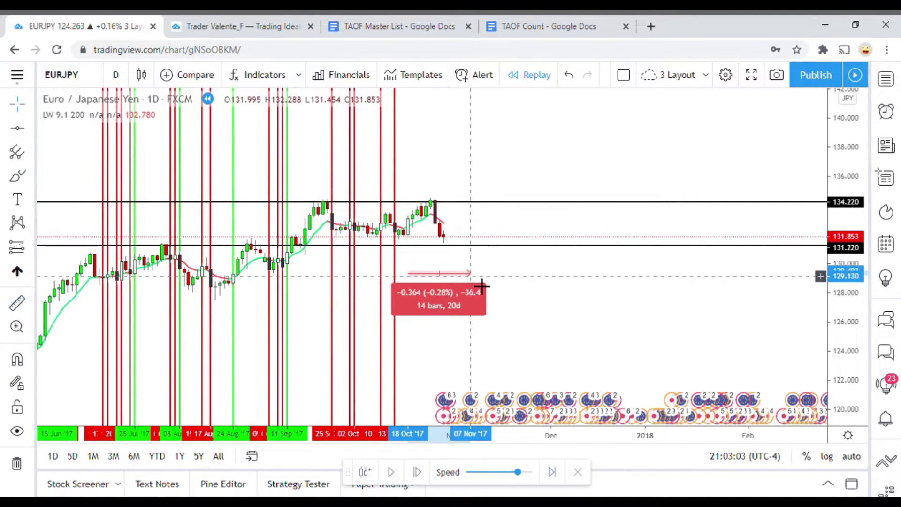
{"action": "left_click", "coordinate": [486, 284]}
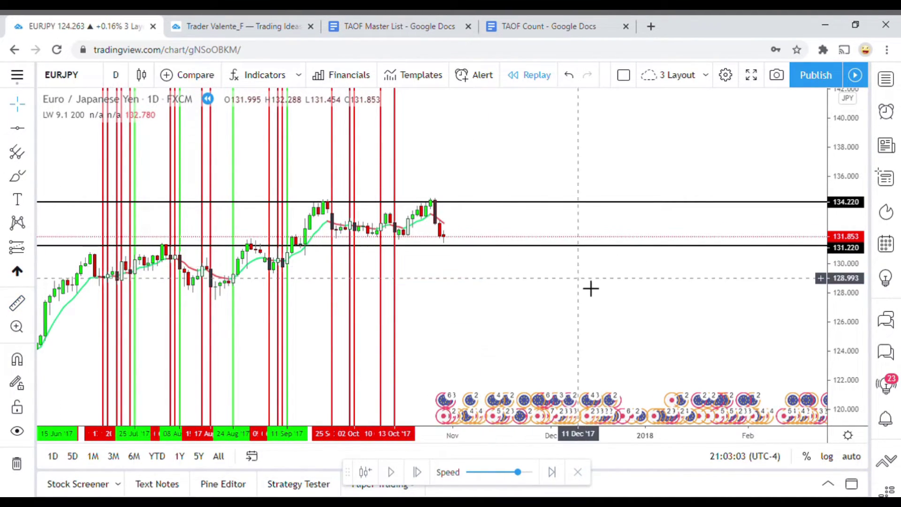
Add a vertical line on the 18 Oct 2017 candle and colour it green.
{"action": "left_click", "coordinate": [17, 130]}
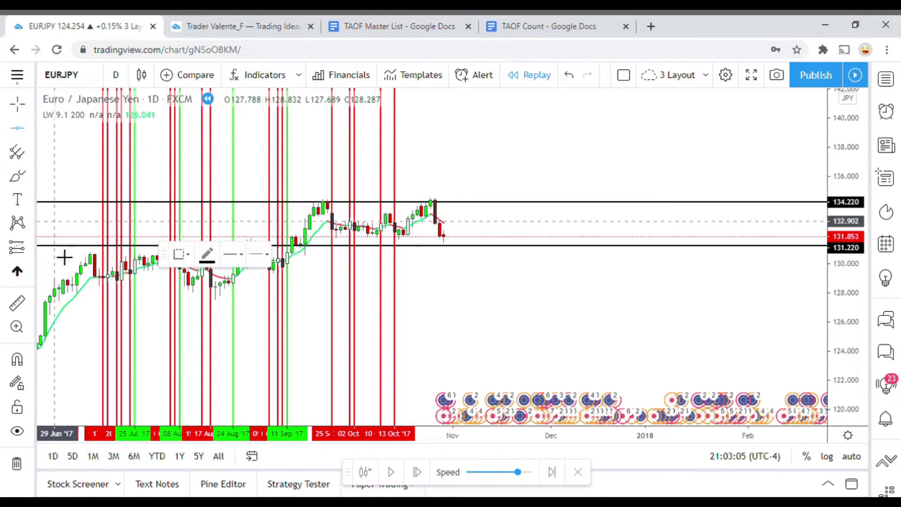
{"action": "left_click", "coordinate": [27, 129]}
{"action": "left_click", "coordinate": [81, 266]}
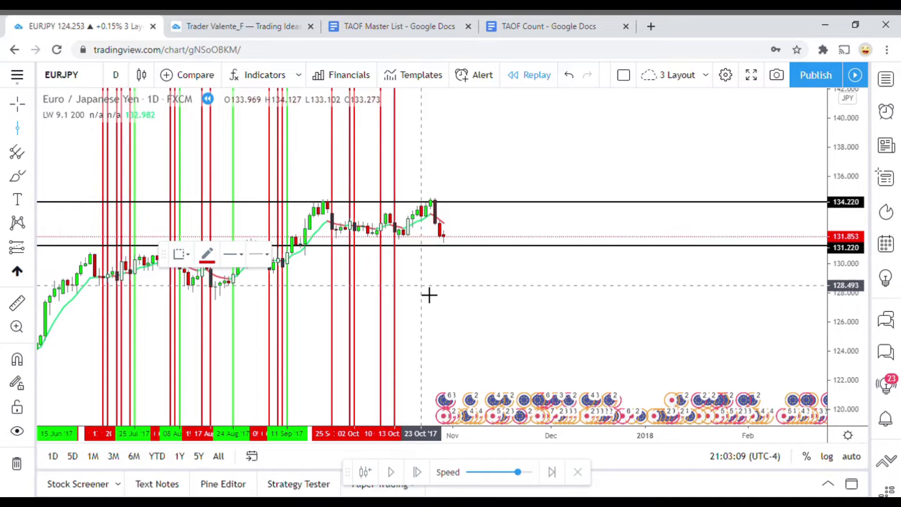
{"action": "left_click", "coordinate": [408, 296]}
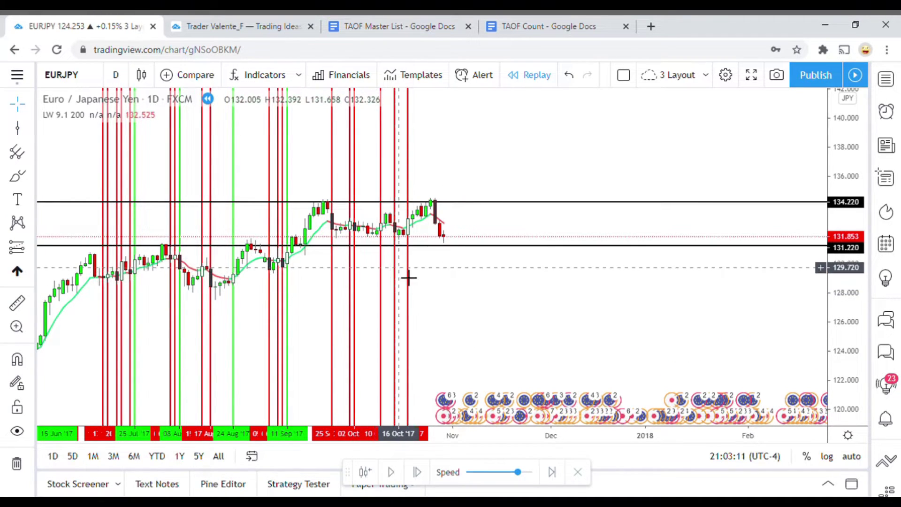
{"action": "left_click", "coordinate": [408, 260]}
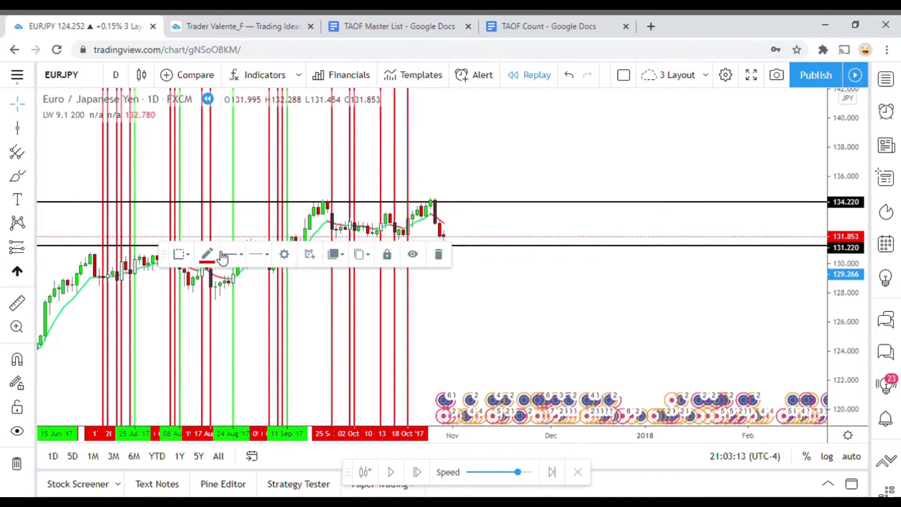
{"action": "left_click", "coordinate": [208, 257]}
{"action": "left_click", "coordinate": [251, 291]}
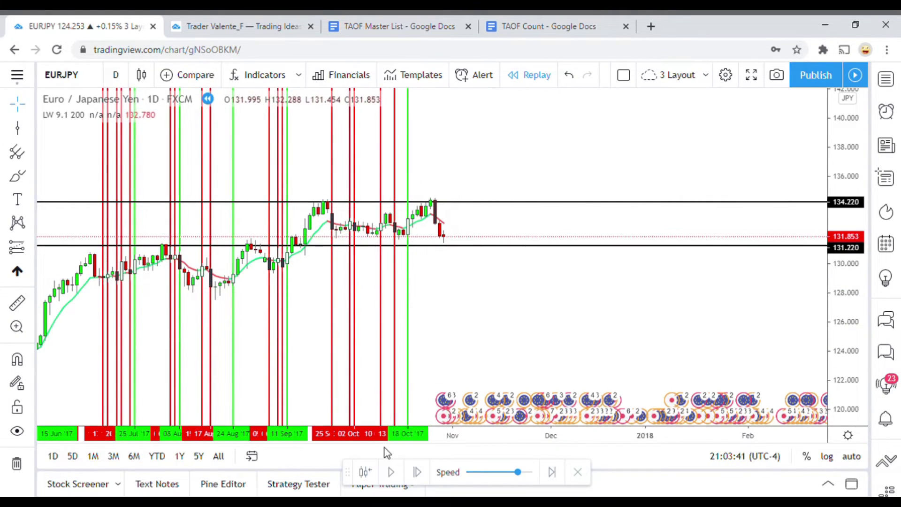
Advance the bar replay into the second half of November 2017, pause it, and add a green vertical line on the 26 Oct candle.
{"action": "left_click_drag", "start_coordinate": [466, 377], "coordinate": [459, 351]}
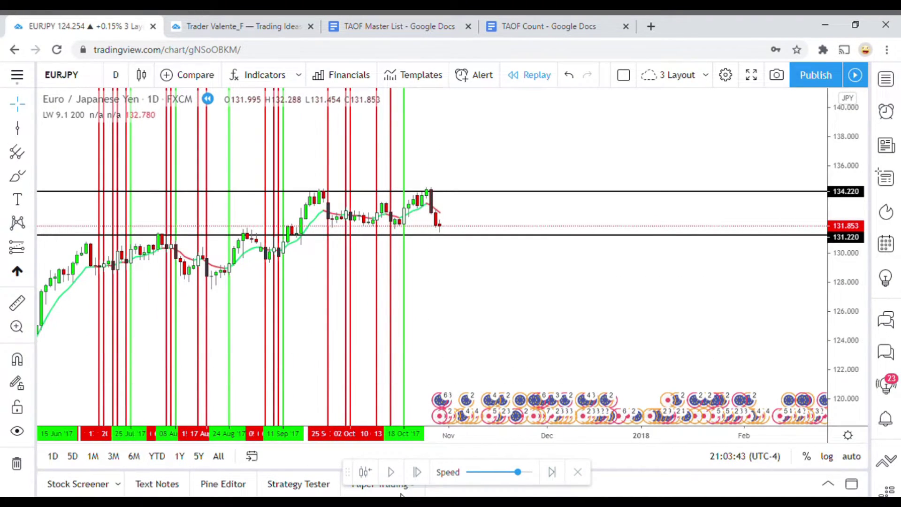
{"action": "left_click", "coordinate": [393, 472]}
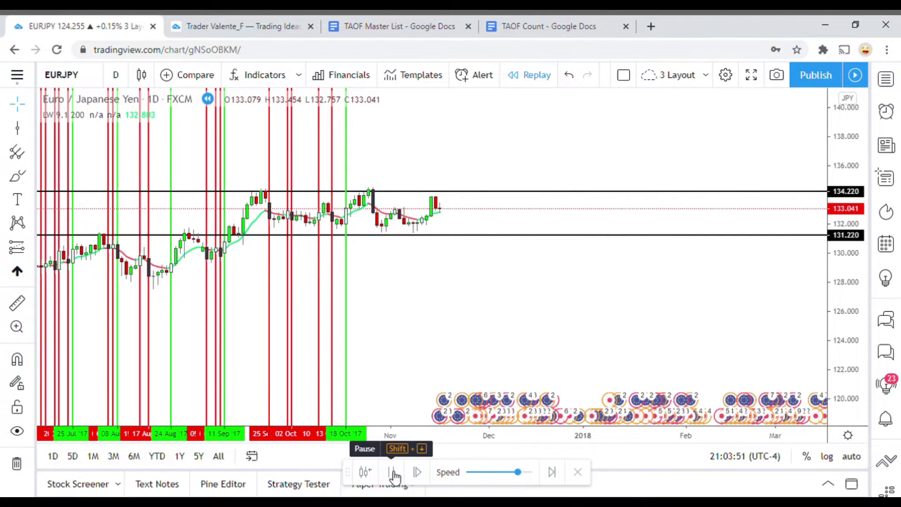
{"action": "left_click", "coordinate": [392, 472]}
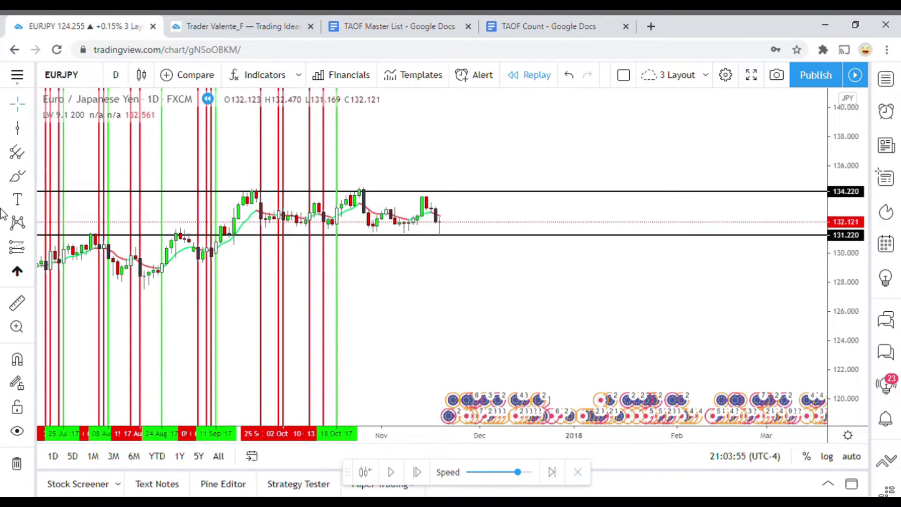
{"action": "left_click", "coordinate": [18, 128]}
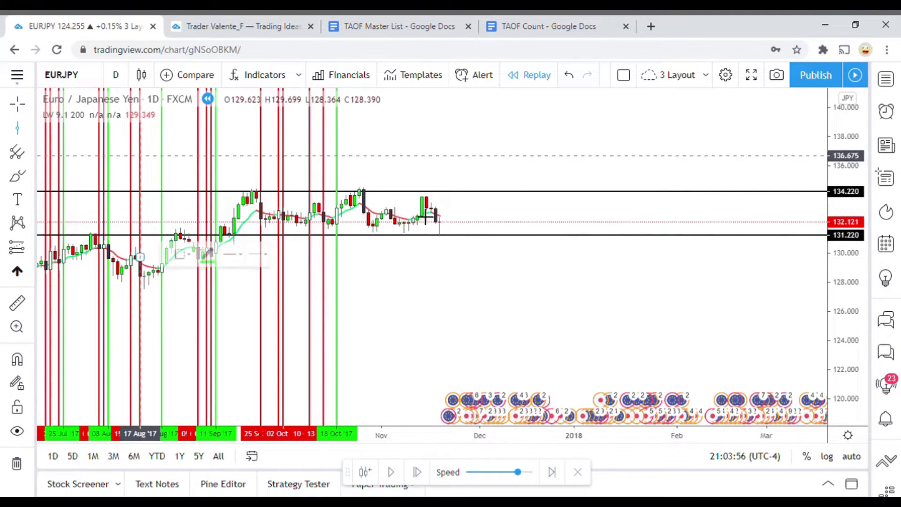
{"action": "left_click", "coordinate": [371, 264]}
{"action": "key", "text": "Delete"}
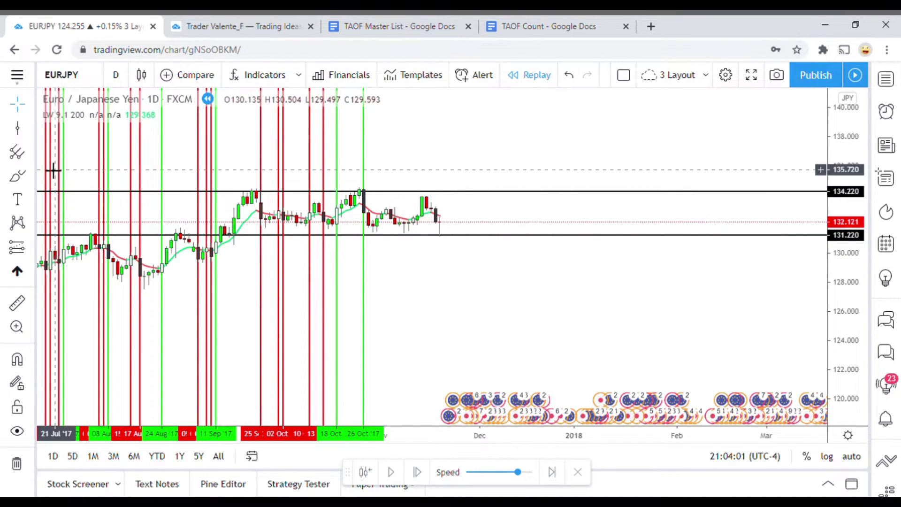
Add a vertical line on the 02 Nov 2017 candle and colour it red.
{"action": "left_click", "coordinate": [17, 128]}
{"action": "left_click", "coordinate": [398, 278]}
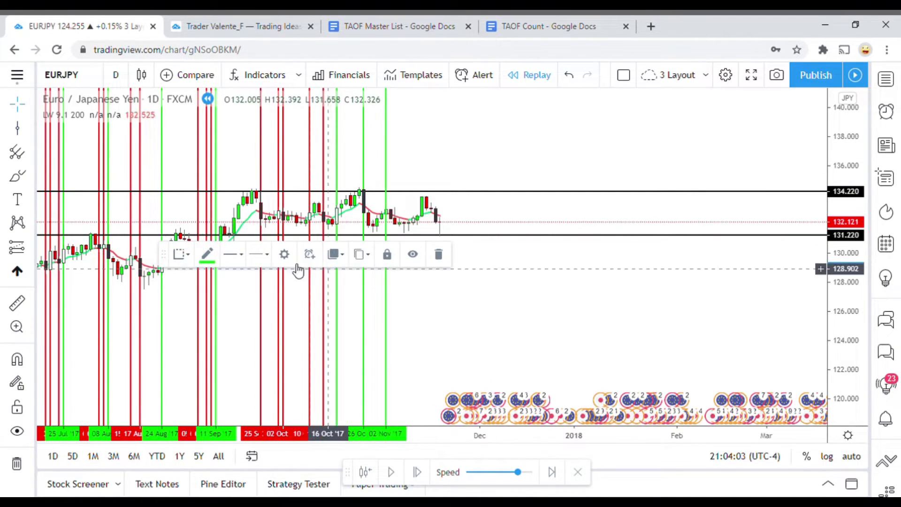
{"action": "left_click", "coordinate": [209, 255]}
{"action": "left_click", "coordinate": [217, 292]}
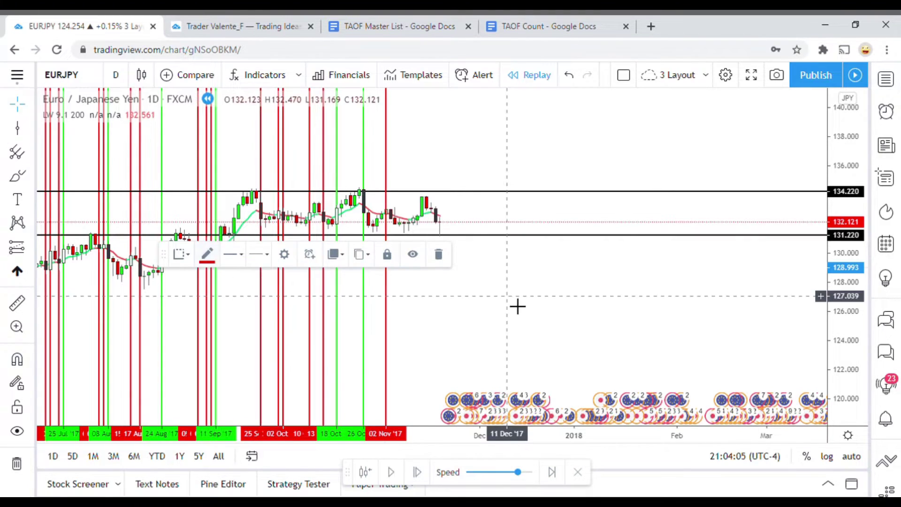
{"action": "left_click", "coordinate": [517, 306]}
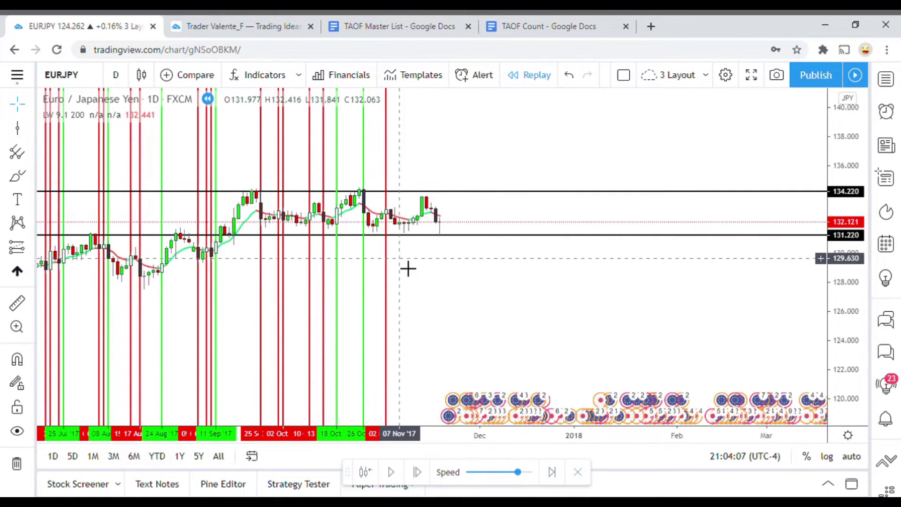
Add a vertical line on the 03 Nov 2017 candle and colour it green.
{"action": "left_click", "coordinate": [18, 129]}
{"action": "left_click", "coordinate": [390, 256]}
{"action": "left_click", "coordinate": [207, 255]}
{"action": "left_click", "coordinate": [252, 292]}
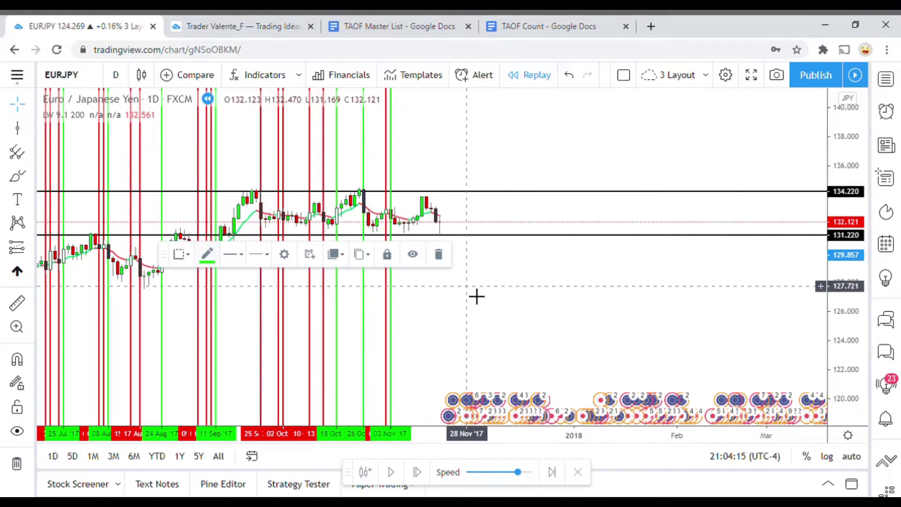
{"action": "left_click", "coordinate": [419, 254]}
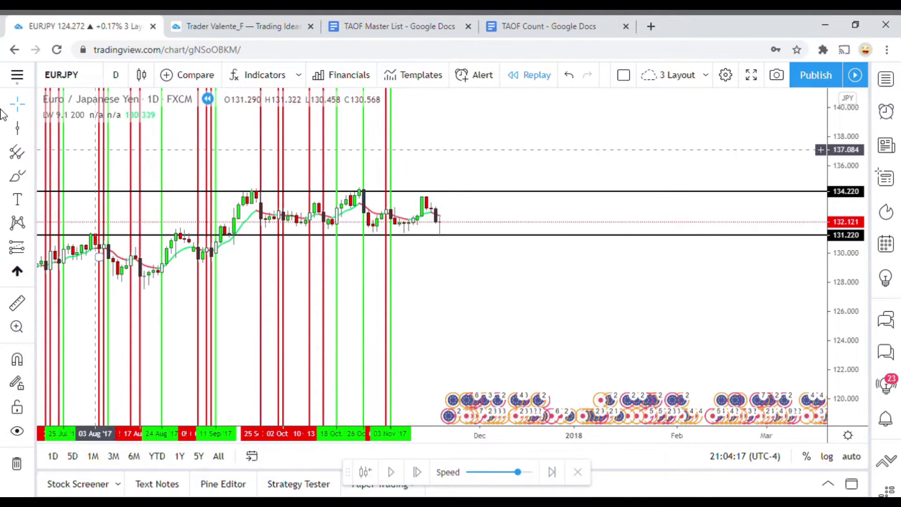
{"action": "left_click", "coordinate": [18, 128]}
{"action": "left_click", "coordinate": [428, 257]}
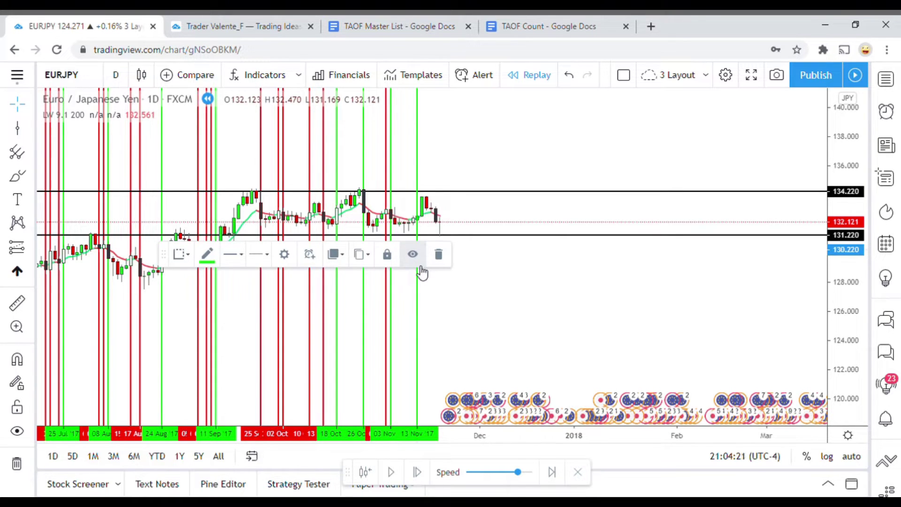
{"action": "left_click", "coordinate": [429, 294]}
{"action": "key", "text": "ctrl+z"}
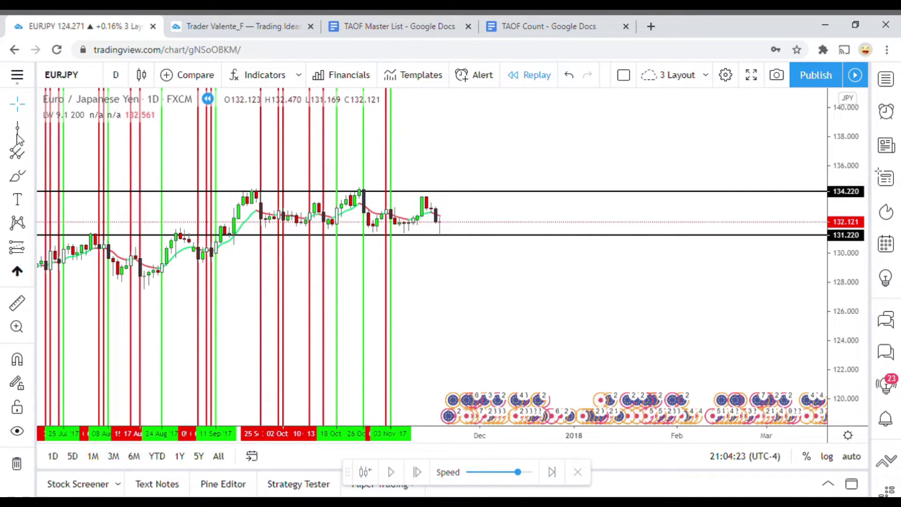
Add a green vertical line on the 10 Nov 2017 candle.
{"action": "left_click", "coordinate": [19, 133]}
{"action": "left_click", "coordinate": [423, 281]}
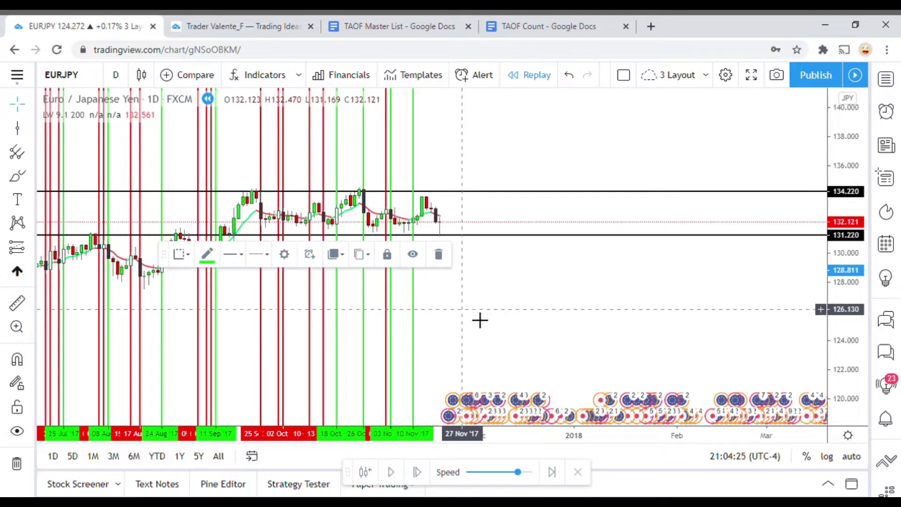
{"action": "left_click", "coordinate": [459, 280]}
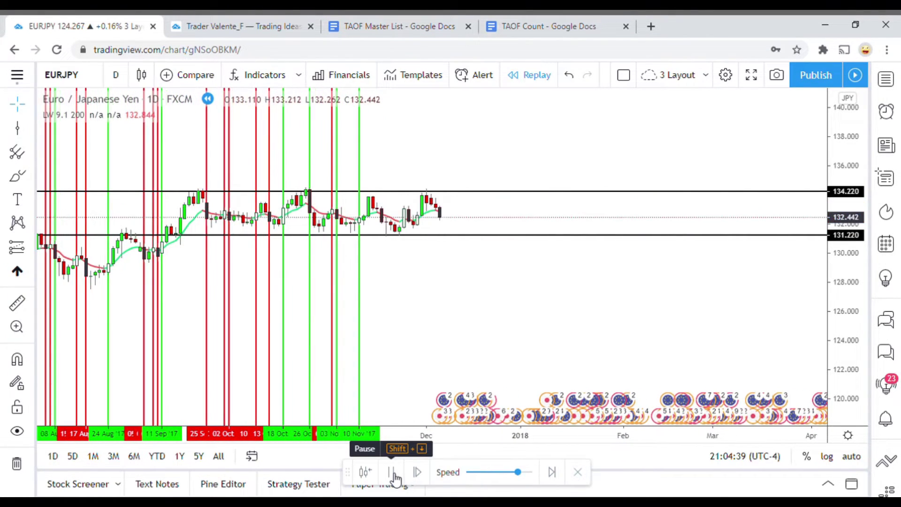
Pause the bar replay in December 2017 and add a green vertical line on the 17 Nov candle.
{"action": "left_click", "coordinate": [392, 473]}
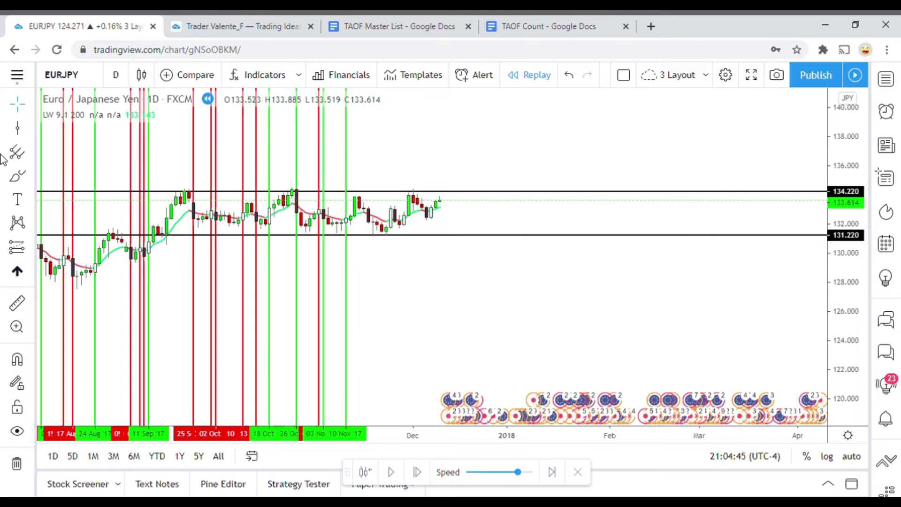
{"action": "left_click", "coordinate": [18, 128]}
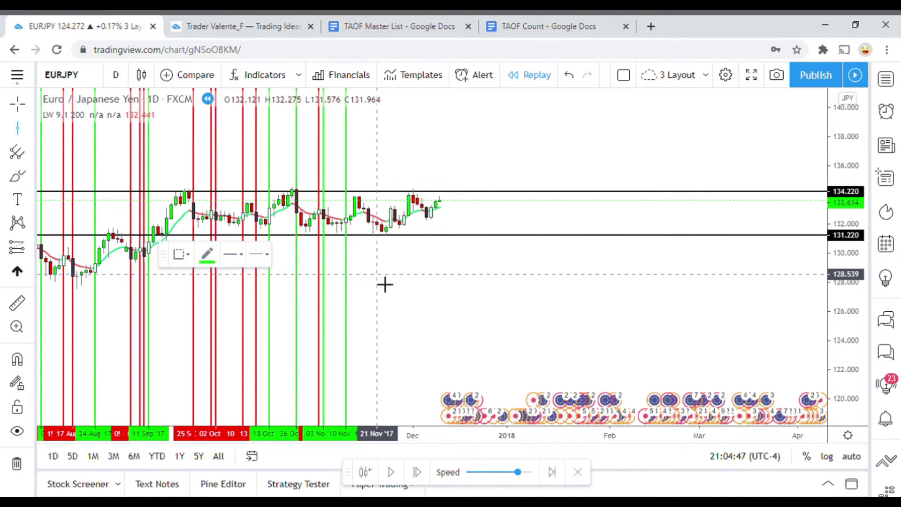
{"action": "left_click", "coordinate": [380, 279]}
{"action": "left_click", "coordinate": [492, 312]}
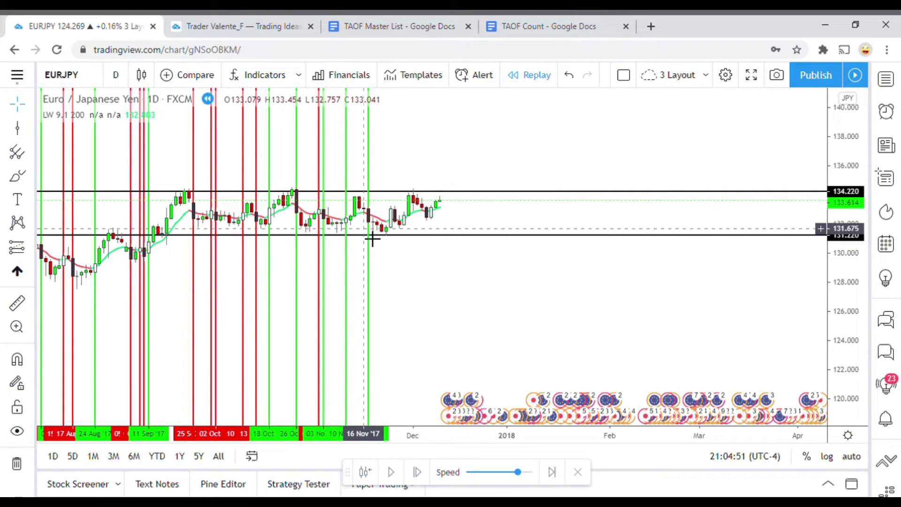
Add a vertical line on the 24 Nov 2017 candle and colour it red.
{"action": "left_click", "coordinate": [18, 132]}
{"action": "left_click", "coordinate": [391, 260]}
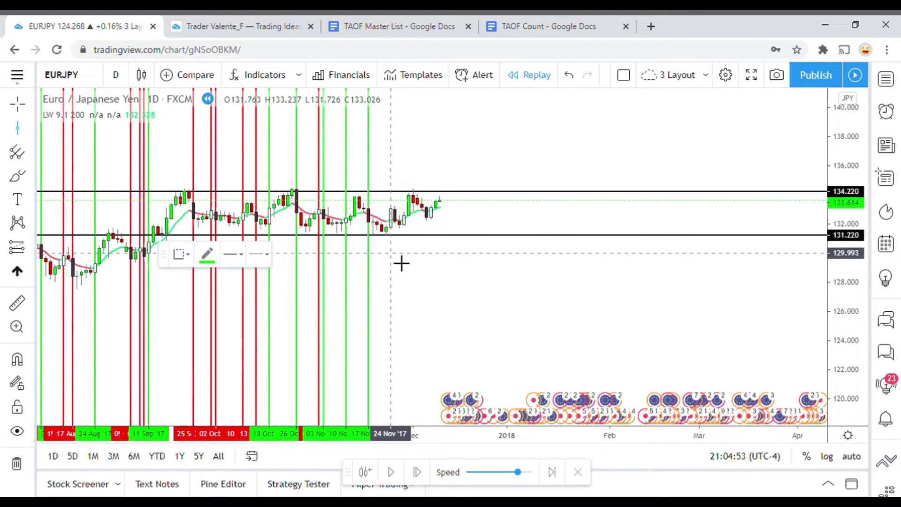
{"action": "left_click", "coordinate": [209, 256]}
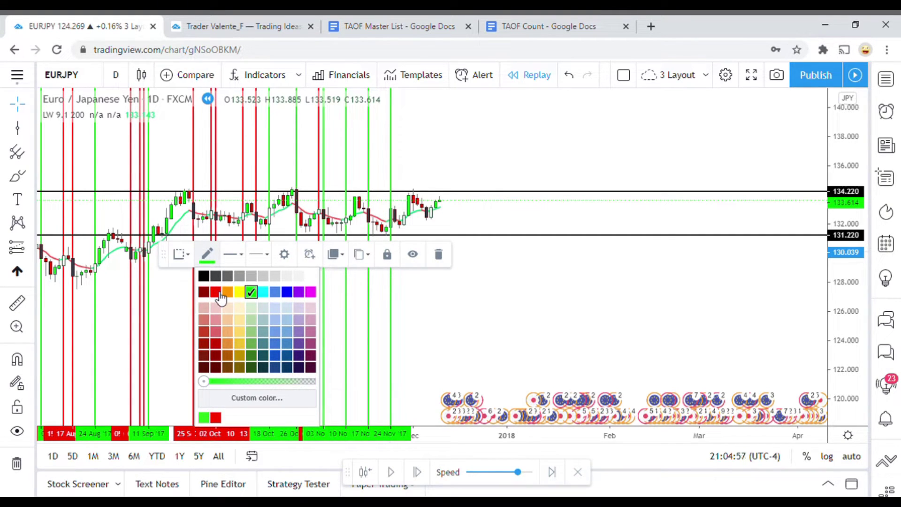
{"action": "left_click", "coordinate": [216, 293]}
{"action": "left_click", "coordinate": [412, 257]}
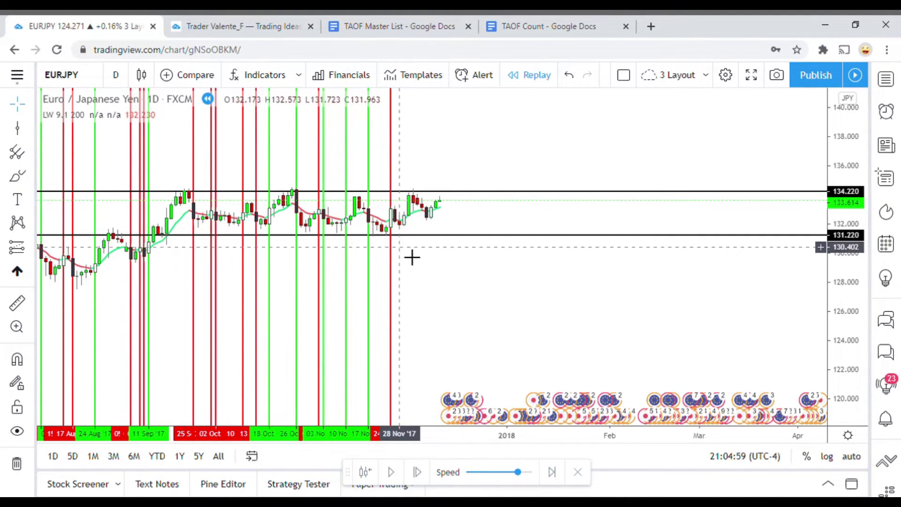
Add a red vertical line on the 27 Nov 2017 candle.
{"action": "left_click", "coordinate": [15, 132]}
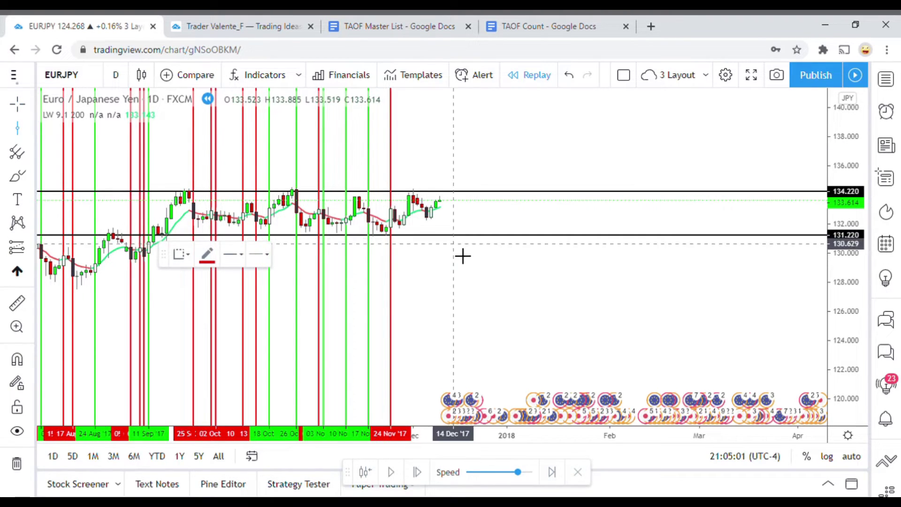
{"action": "left_click", "coordinate": [406, 258]}
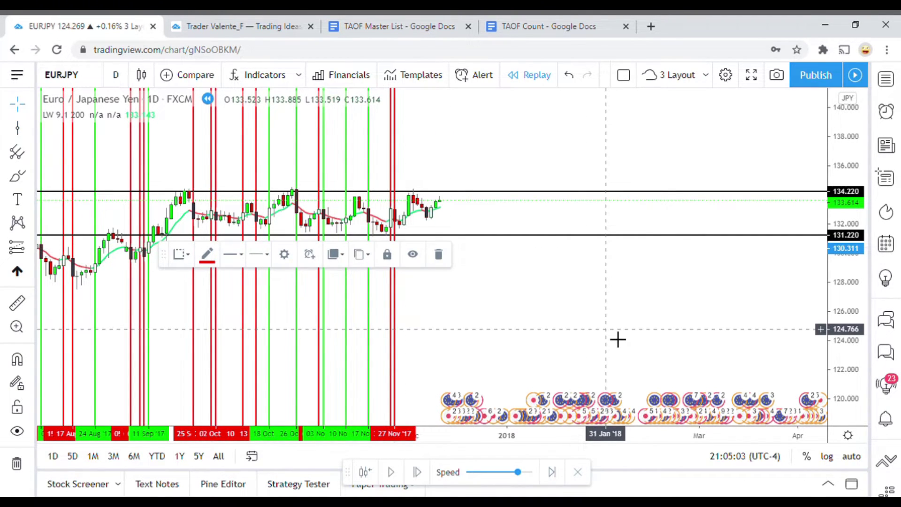
{"action": "left_click", "coordinate": [540, 296]}
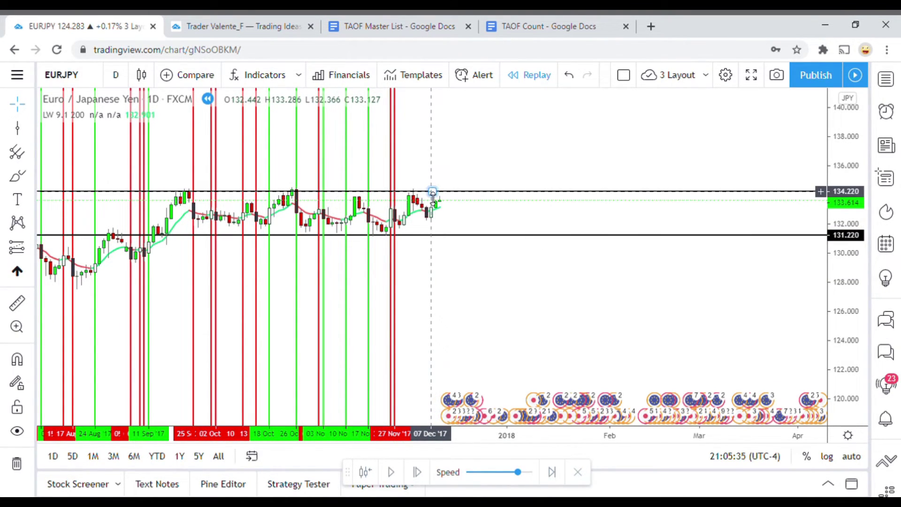
Add a vertical line on the 29 Nov 2017 candle and colour it green.
{"action": "left_click_drag", "start_coordinate": [464, 292], "coordinate": [460, 315]}
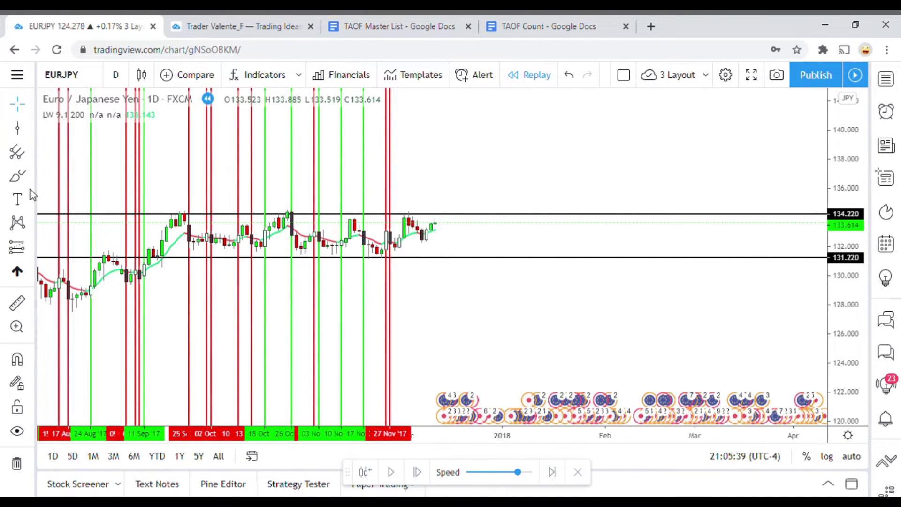
{"action": "left_click", "coordinate": [16, 126]}
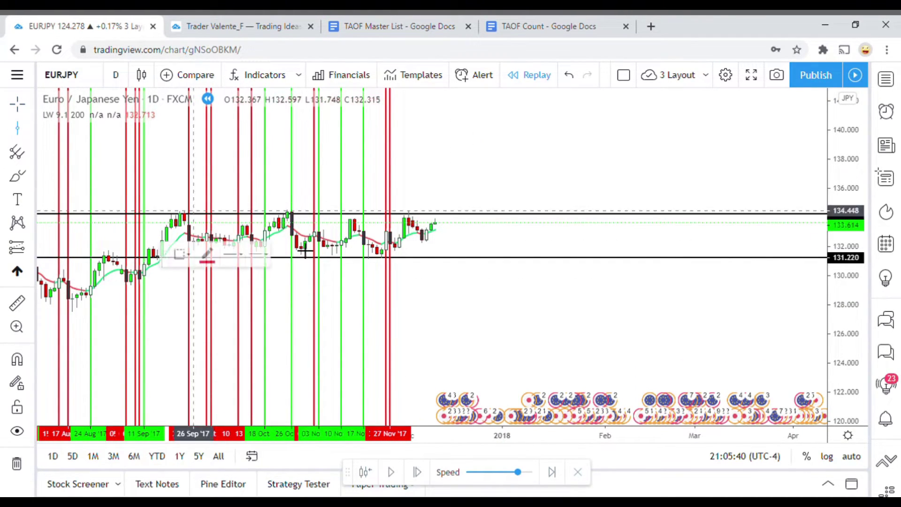
{"action": "left_click", "coordinate": [411, 288]}
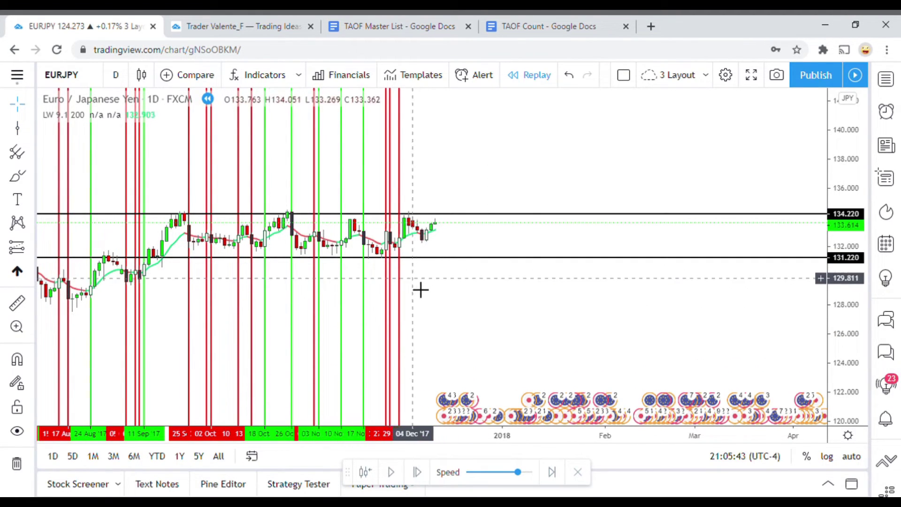
{"action": "left_click", "coordinate": [207, 256]}
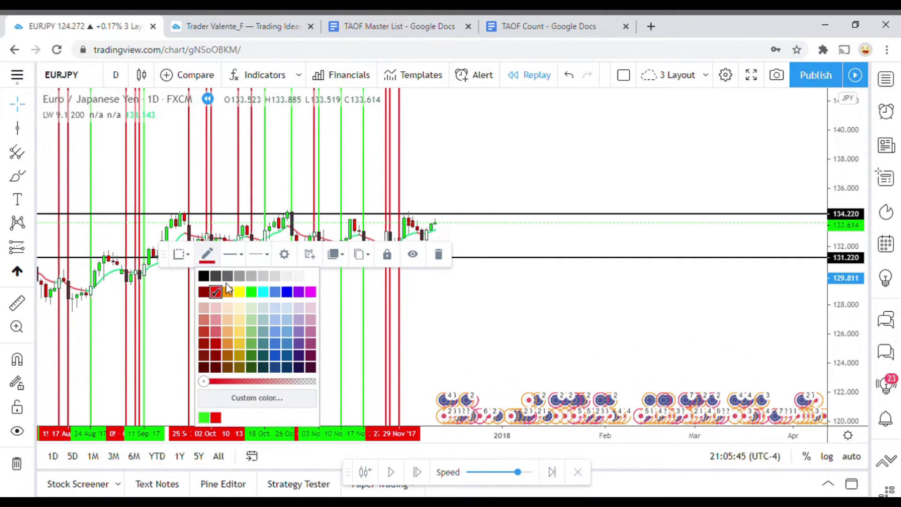
{"action": "left_click", "coordinate": [252, 292]}
{"action": "left_click", "coordinate": [477, 301]}
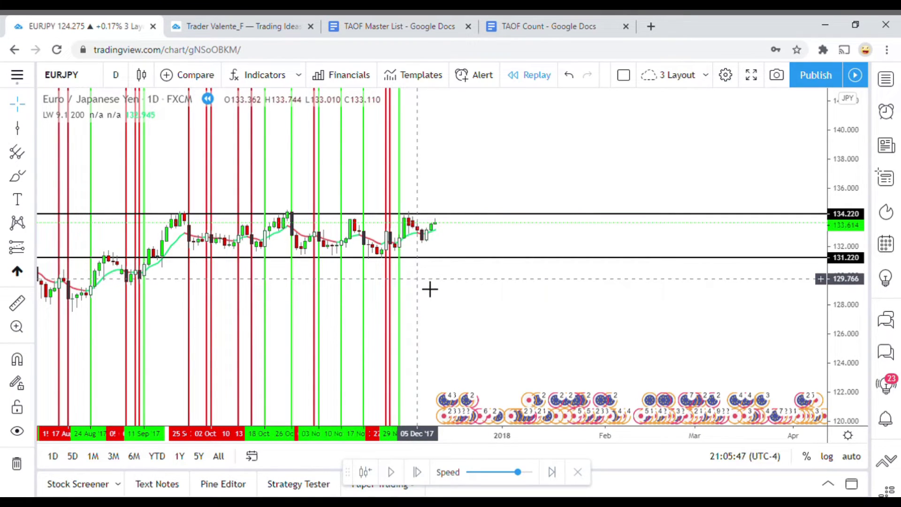
Add a vertical line on the 06 Dec 2017 candle and colour it red.
{"action": "left_click", "coordinate": [16, 130]}
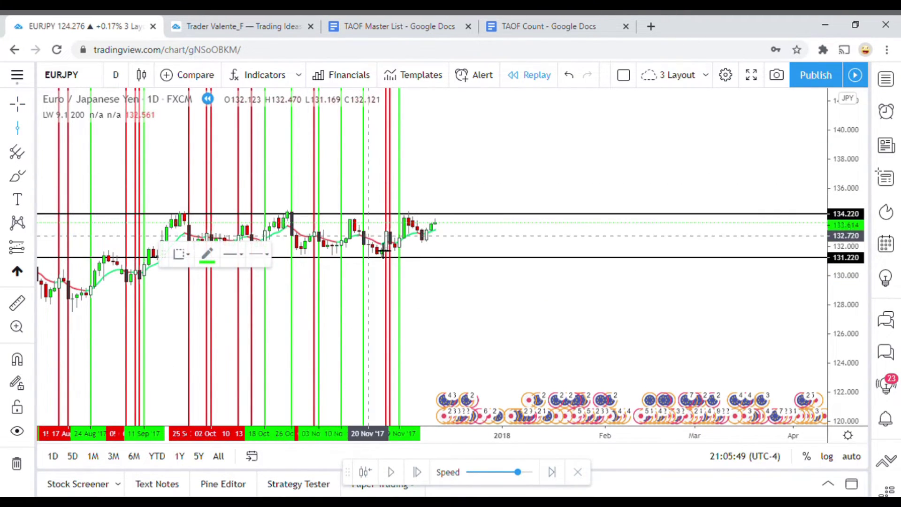
{"action": "left_click", "coordinate": [432, 288]}
{"action": "left_click", "coordinate": [193, 257]}
{"action": "left_click", "coordinate": [207, 256]}
{"action": "left_click", "coordinate": [217, 293]}
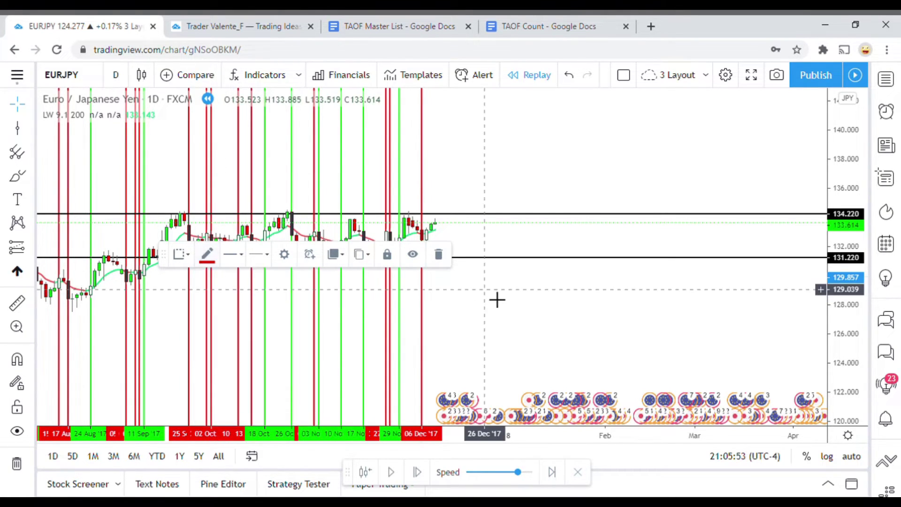
{"action": "left_click", "coordinate": [497, 299]}
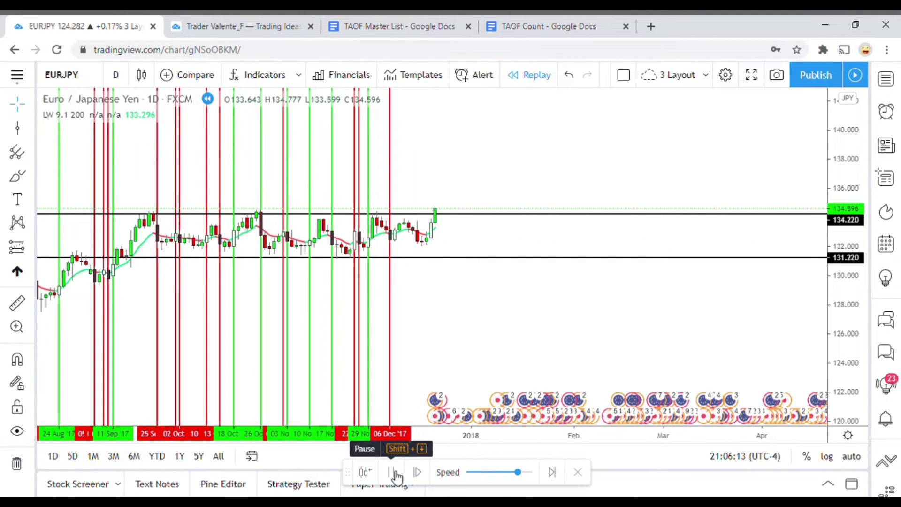
Pause the bar replay in late December 2017 and add a red vertical line on the 07 Dec candle.
{"action": "left_click", "coordinate": [395, 472]}
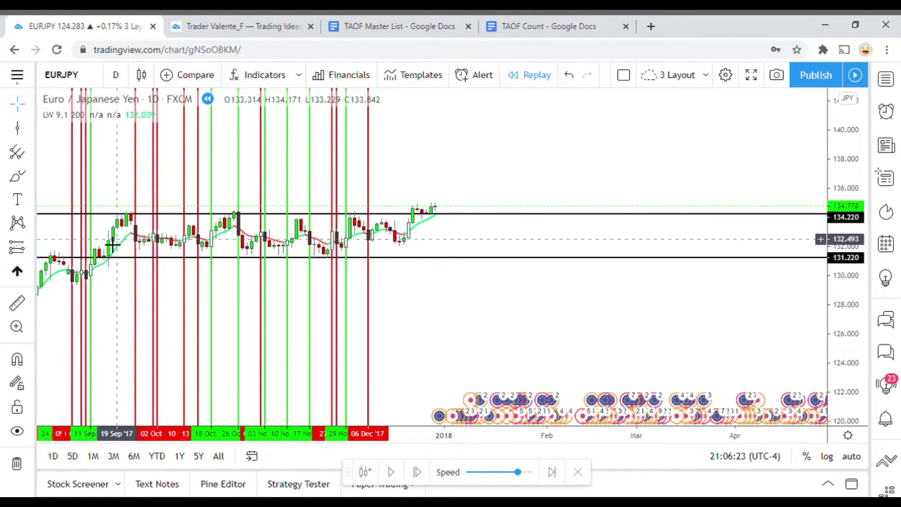
{"action": "left_click_drag", "start_coordinate": [263, 219], "coordinate": [382, 291]}
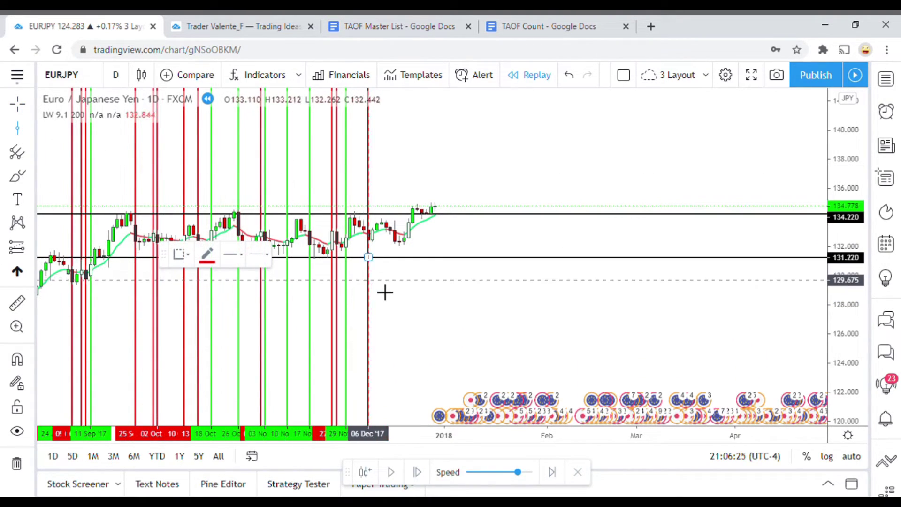
{"action": "left_click", "coordinate": [476, 309]}
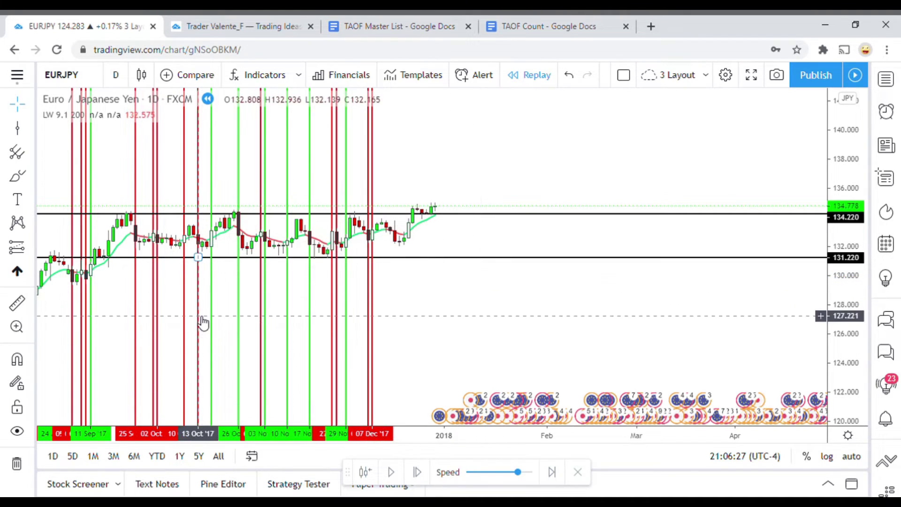
Measure a vertical price distance below the 28 Dec 2017 candle.
{"action": "left_click", "coordinate": [17, 304]}
{"action": "left_click", "coordinate": [444, 240]}
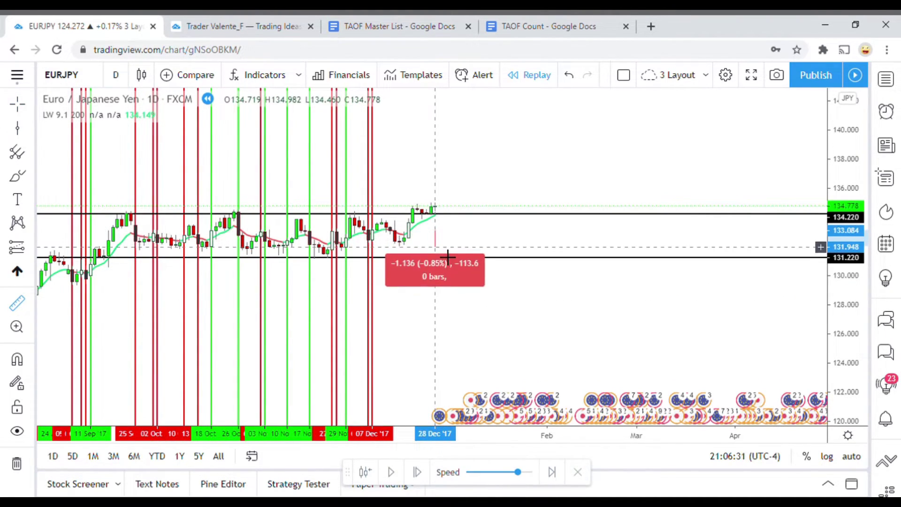
{"action": "left_click", "coordinate": [450, 255]}
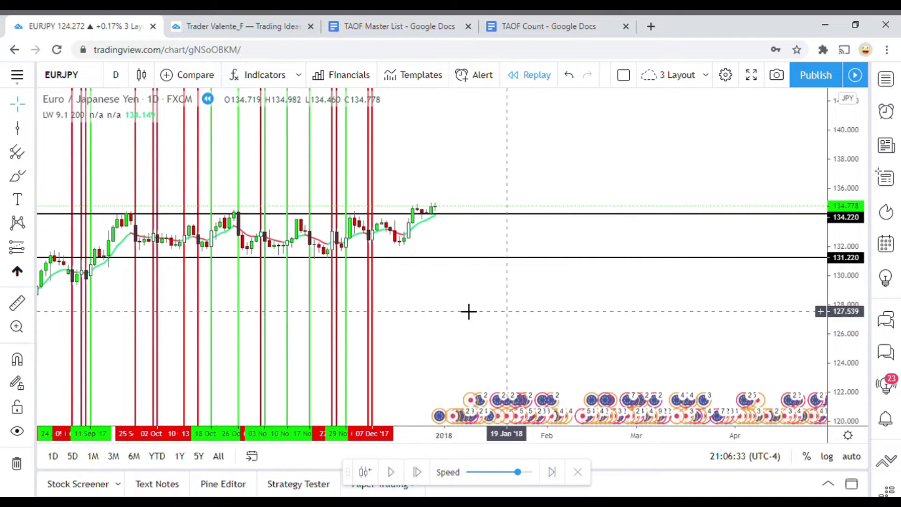
Review the marked 2017 candles and resume the bar replay into early 2018.
{"action": "left_click_drag", "start_coordinate": [489, 348], "coordinate": [659, 306]}
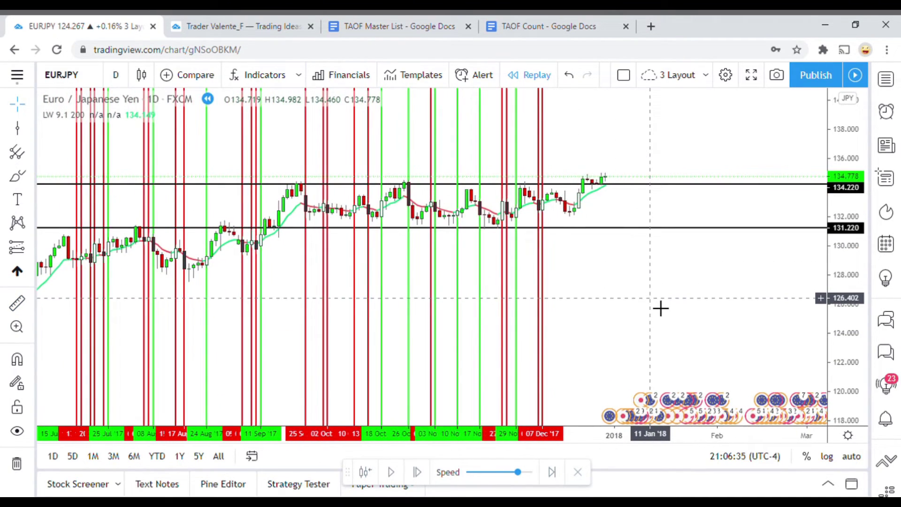
{"action": "scroll", "coordinate": [660, 307], "scroll_direction": "down", "scroll_amount": 2}
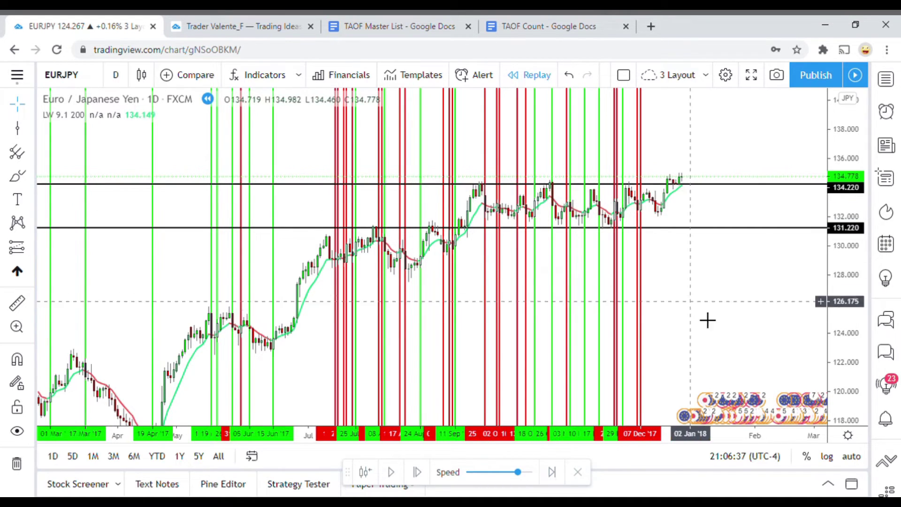
{"action": "scroll", "coordinate": [704, 316], "scroll_direction": "up", "scroll_amount": 4}
{"action": "scroll", "coordinate": [629, 297], "scroll_direction": "down", "scroll_amount": 2}
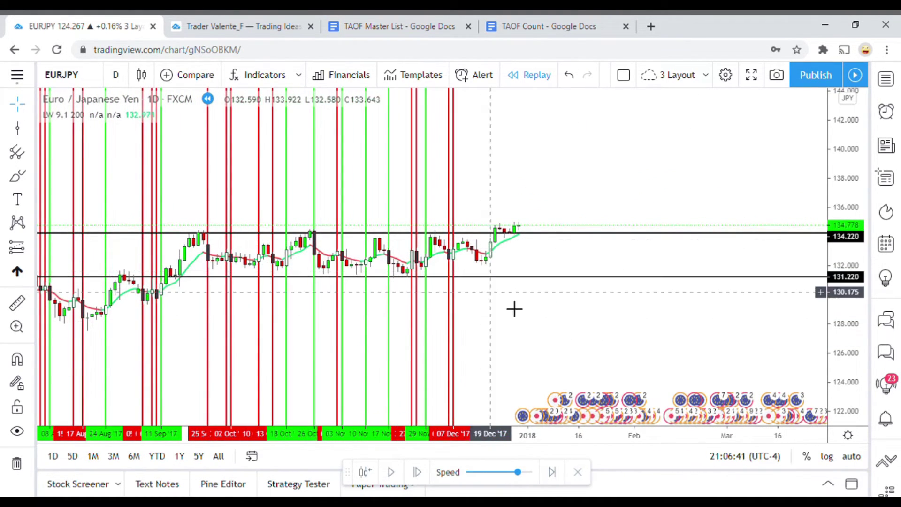
{"action": "left_click_drag", "start_coordinate": [541, 326], "coordinate": [516, 324]}
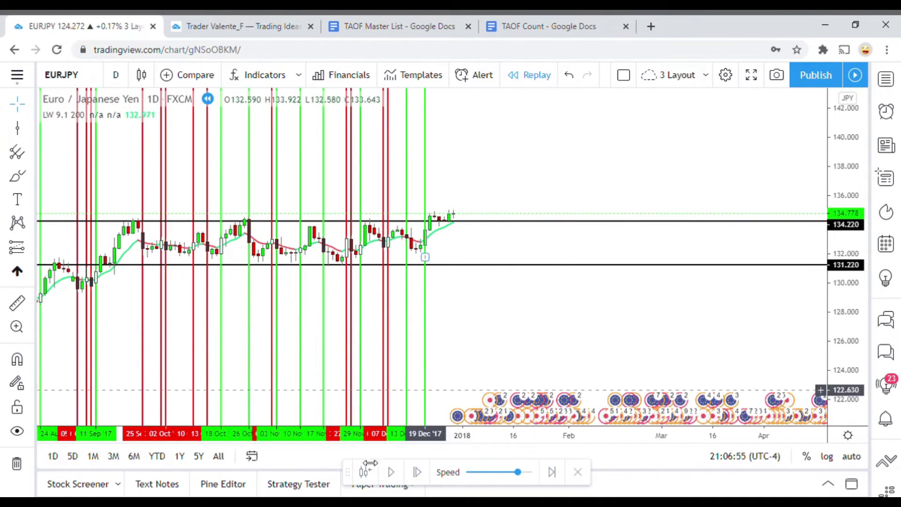
{"action": "left_click", "coordinate": [392, 472]}
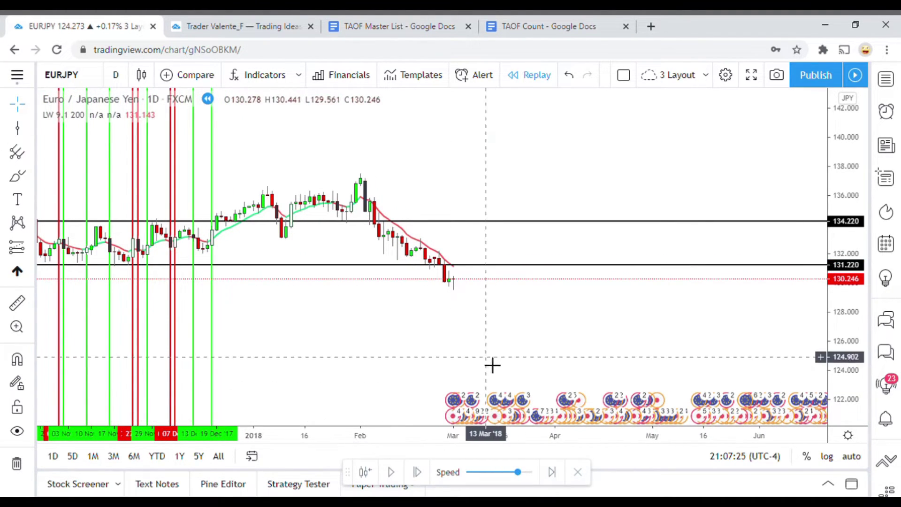
Draw a short, nearly horizontal blue trend line between 18 and 29 Dec 2017 at about 133.5.
{"action": "left_click_drag", "start_coordinate": [325, 356], "coordinate": [418, 344]}
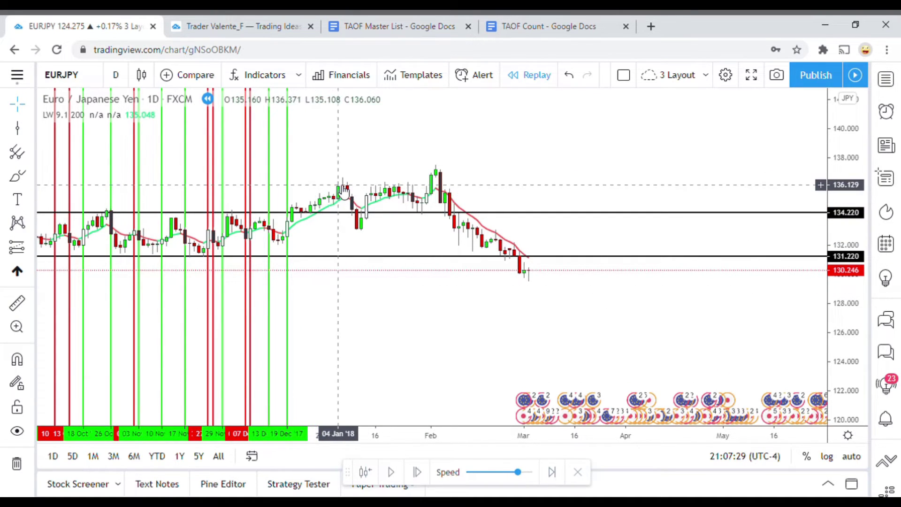
{"action": "left_click_drag", "start_coordinate": [368, 312], "coordinate": [446, 324]}
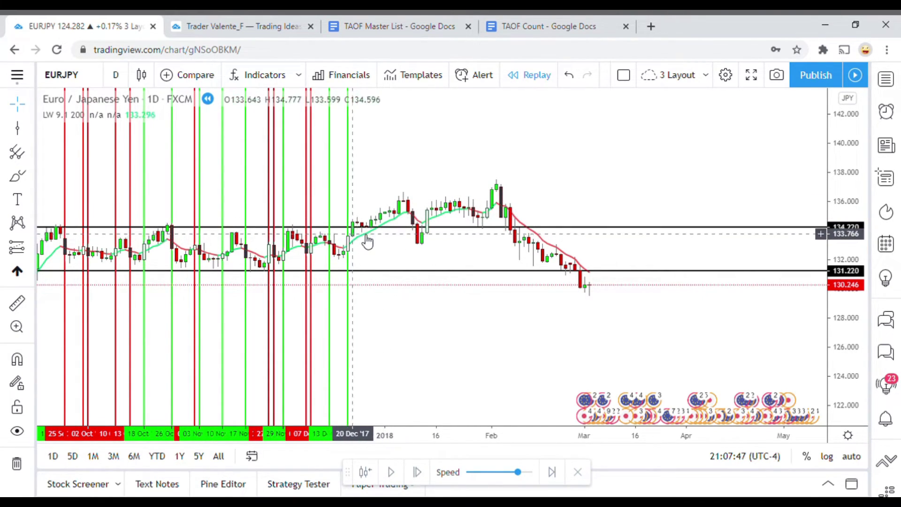
{"action": "left_click", "coordinate": [31, 133]}
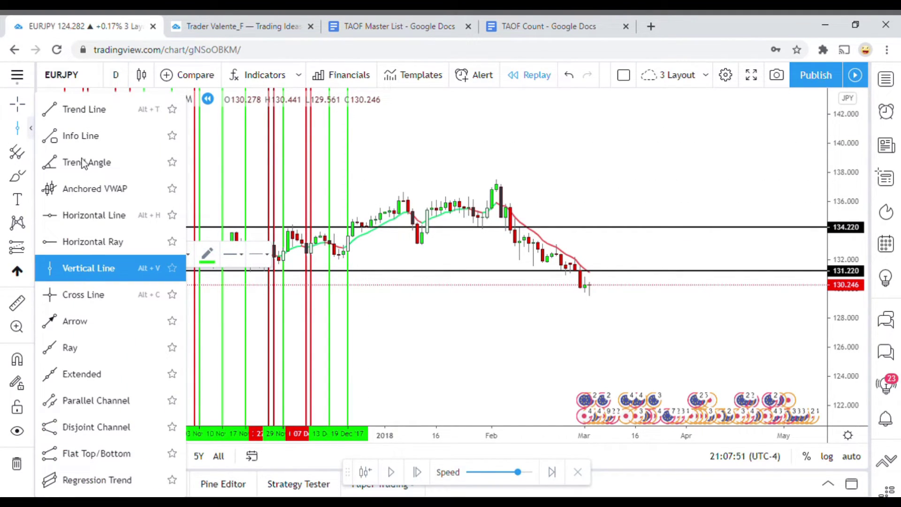
{"action": "left_click", "coordinate": [71, 112]}
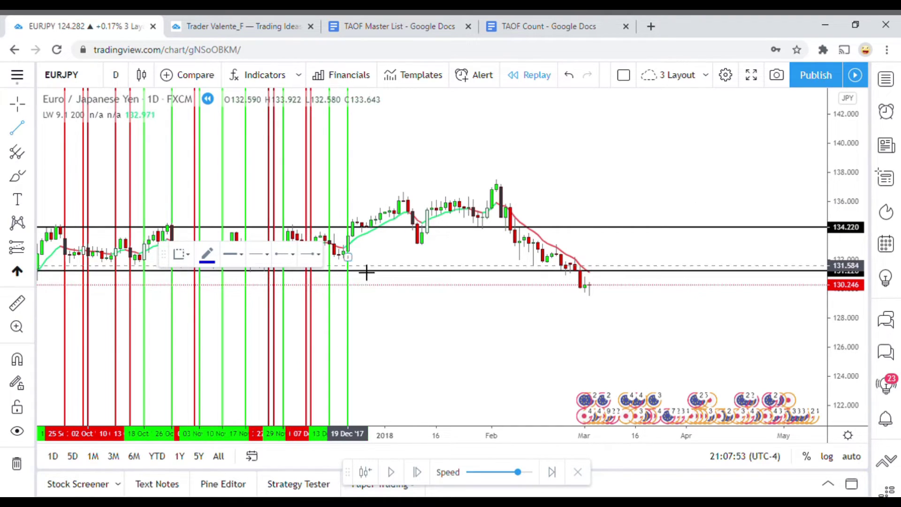
{"action": "left_click", "coordinate": [380, 248]}
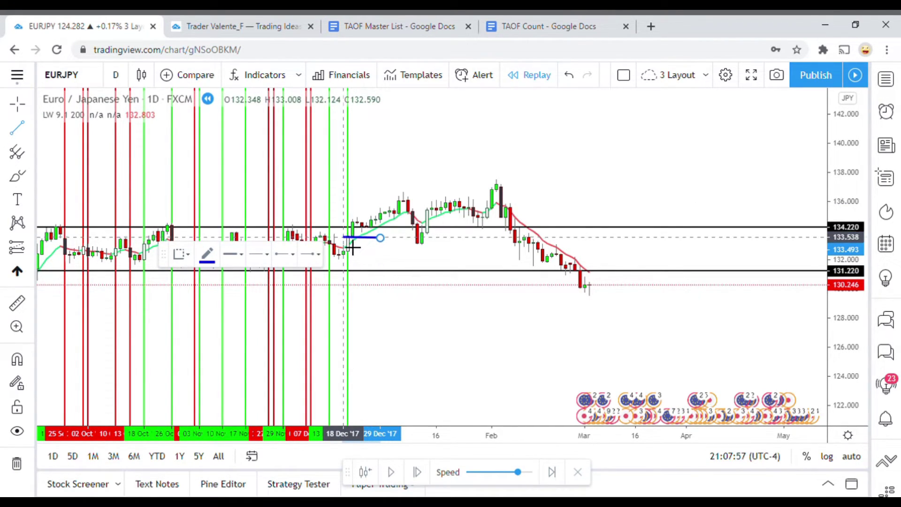
{"action": "left_click", "coordinate": [352, 247]}
{"action": "left_click", "coordinate": [412, 257]}
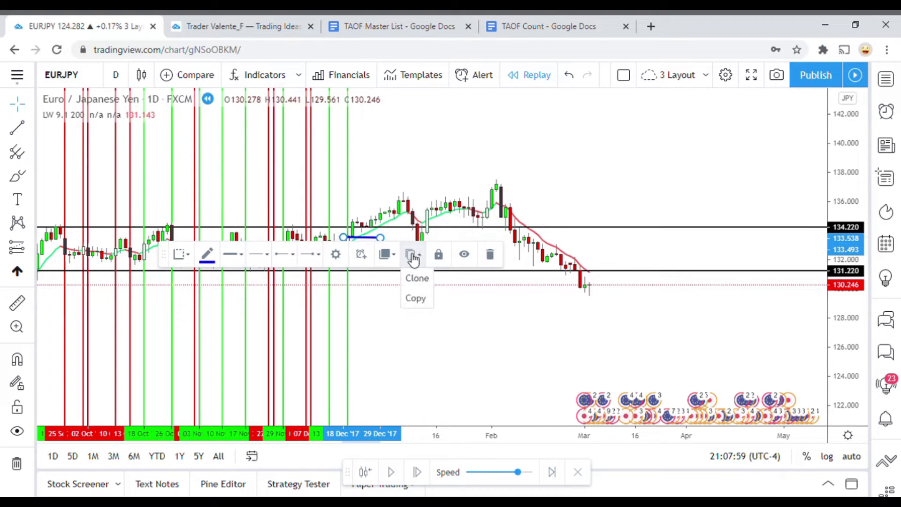
{"action": "left_click", "coordinate": [367, 246]}
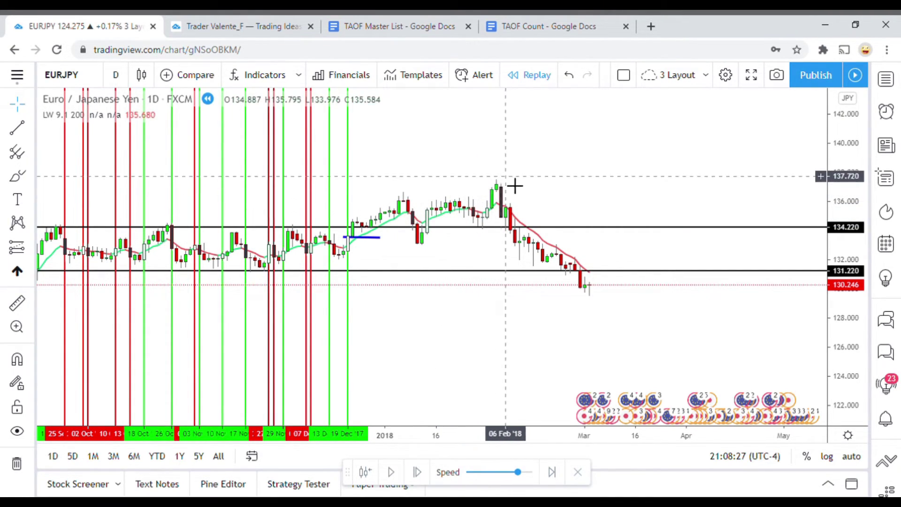
Move the blue trend line beneath the early-January 2018 swing low, at about 132.9.
{"action": "left_click_drag", "start_coordinate": [527, 189], "coordinate": [499, 186]}
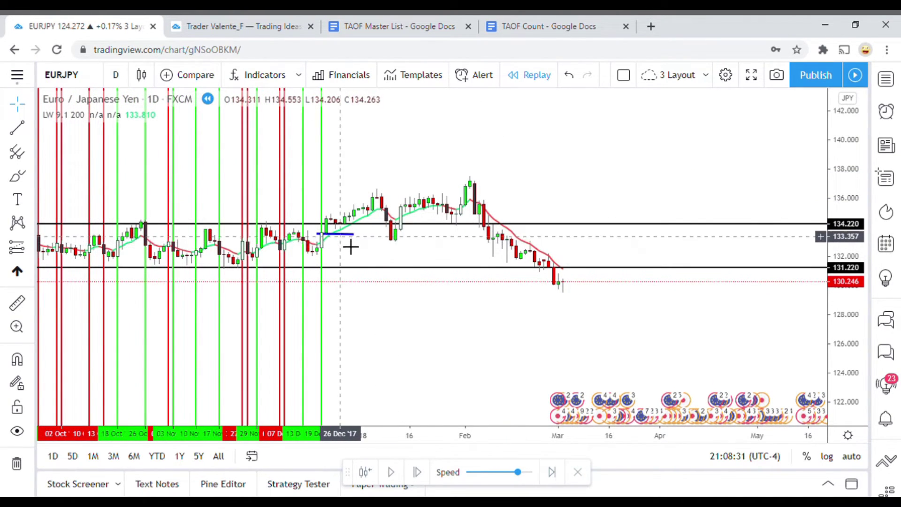
{"action": "left_click_drag", "start_coordinate": [346, 242], "coordinate": [400, 248]}
{"action": "left_click", "coordinate": [427, 267]}
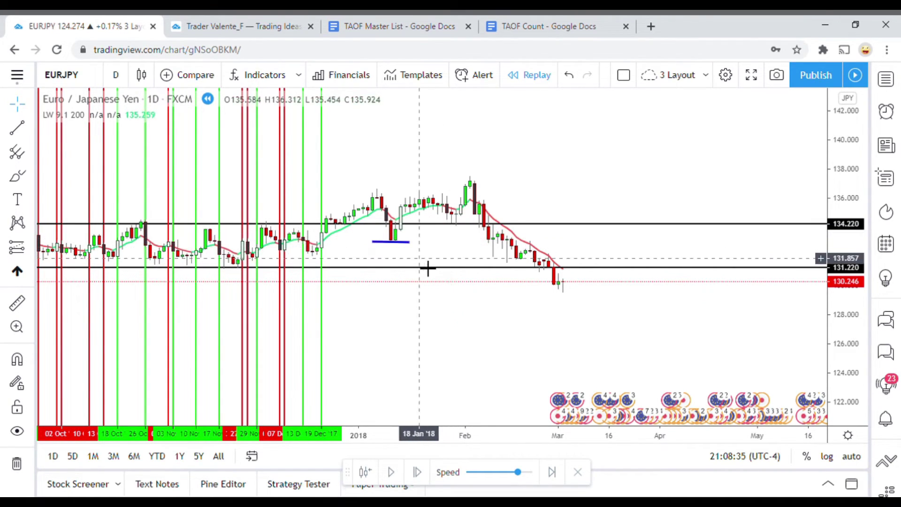
{"action": "left_click", "coordinate": [397, 242]}
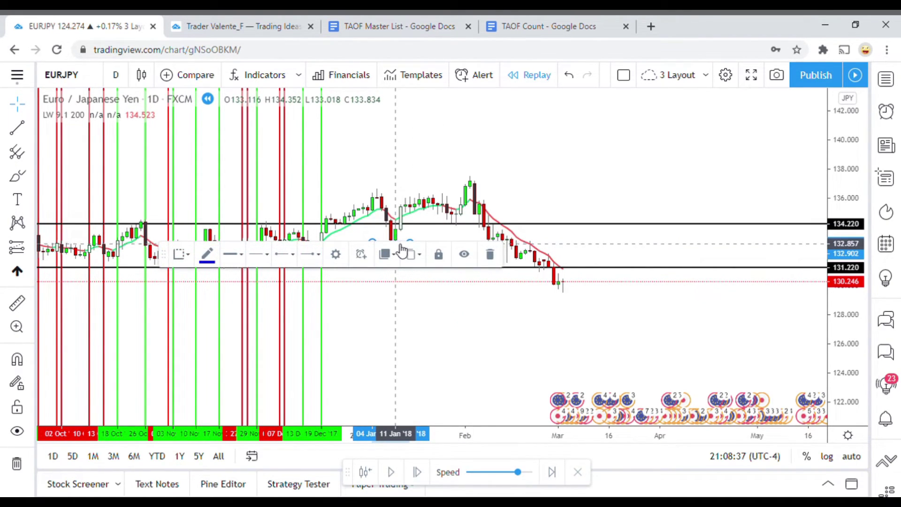
{"action": "left_click", "coordinate": [455, 310]}
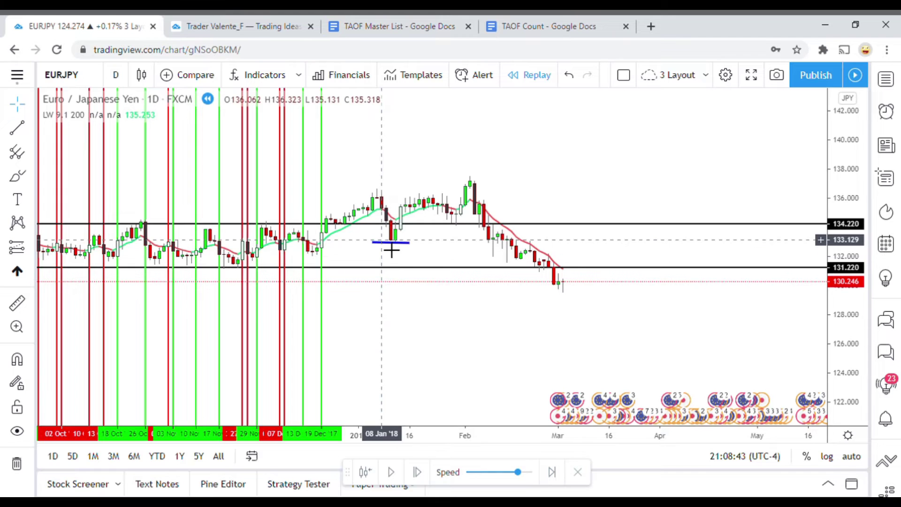
Examine the price action around the blue line and the January to early March 2018 decline against the 134.220 and 131.220 levels.
{"action": "scroll", "coordinate": [436, 303], "scroll_direction": "right", "scroll_amount": 5}
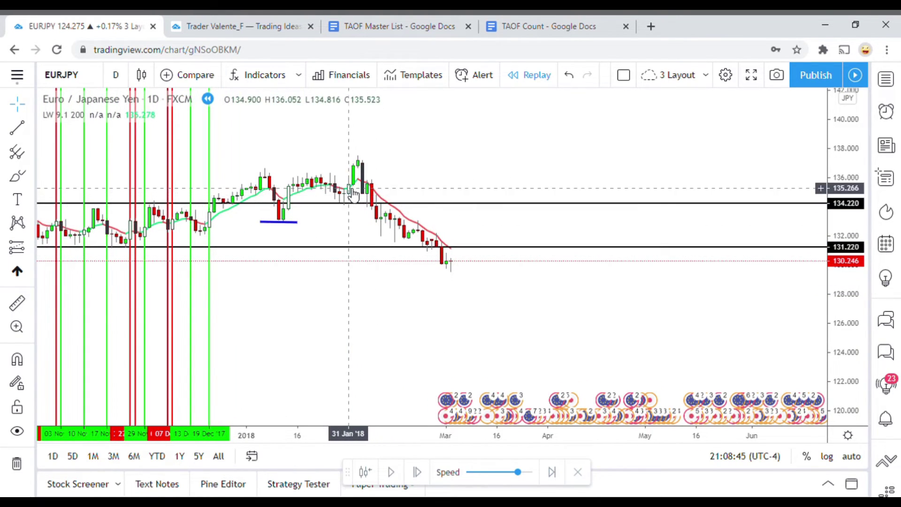
{"action": "scroll", "coordinate": [571, 350], "scroll_direction": "left", "scroll_amount": 8}
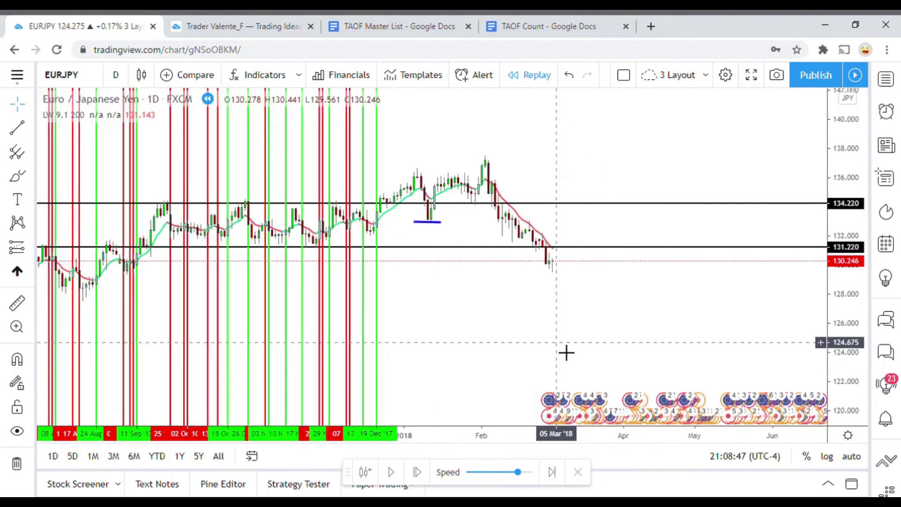
{"action": "scroll", "coordinate": [567, 352], "scroll_direction": "right", "scroll_amount": 4}
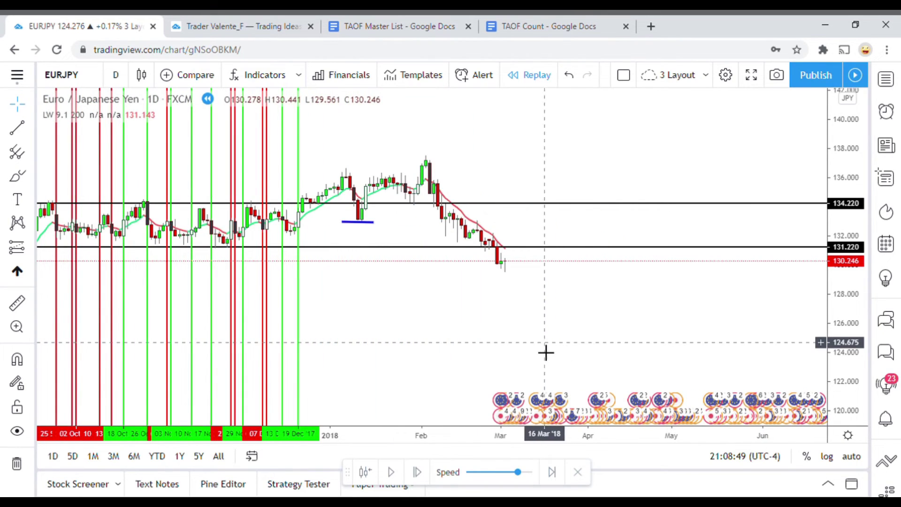
{"action": "scroll", "coordinate": [453, 334], "scroll_direction": "right", "scroll_amount": 3}
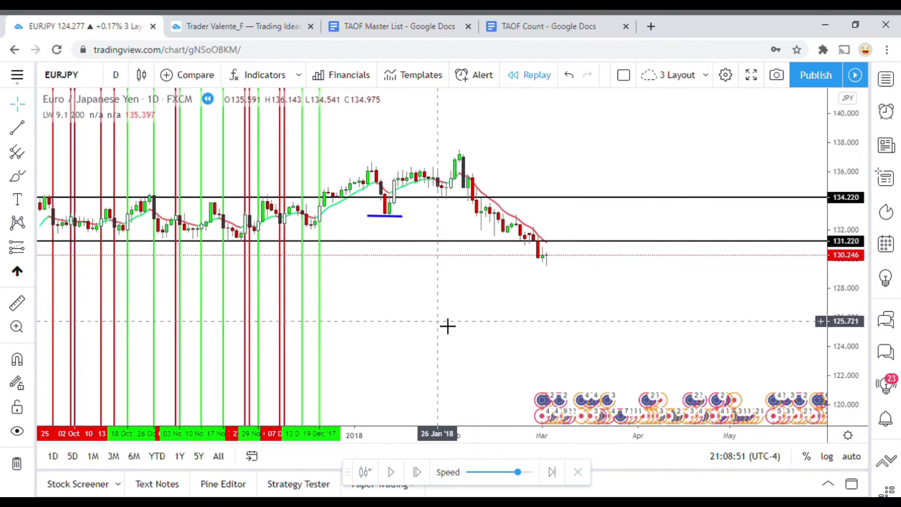
{"action": "scroll", "coordinate": [447, 328], "scroll_direction": "left", "scroll_amount": 4}
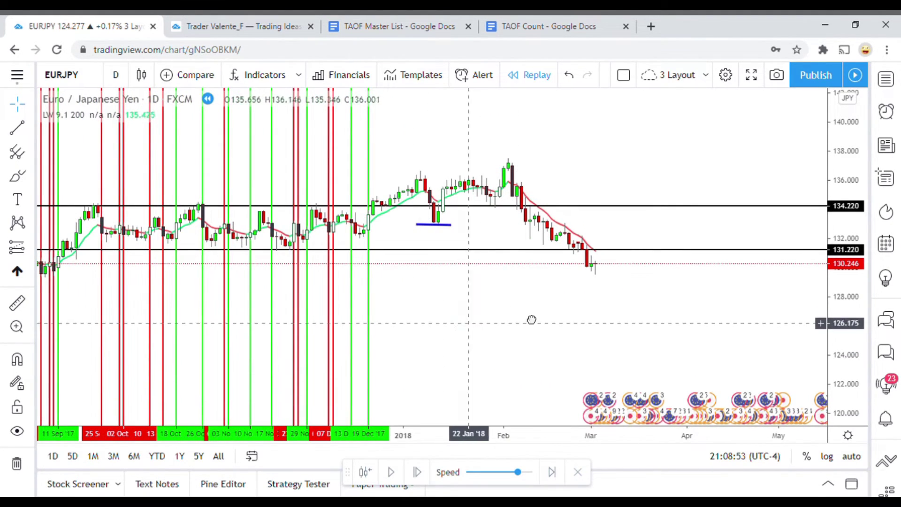
{"action": "scroll", "coordinate": [522, 322], "scroll_direction": "left", "scroll_amount": 3}
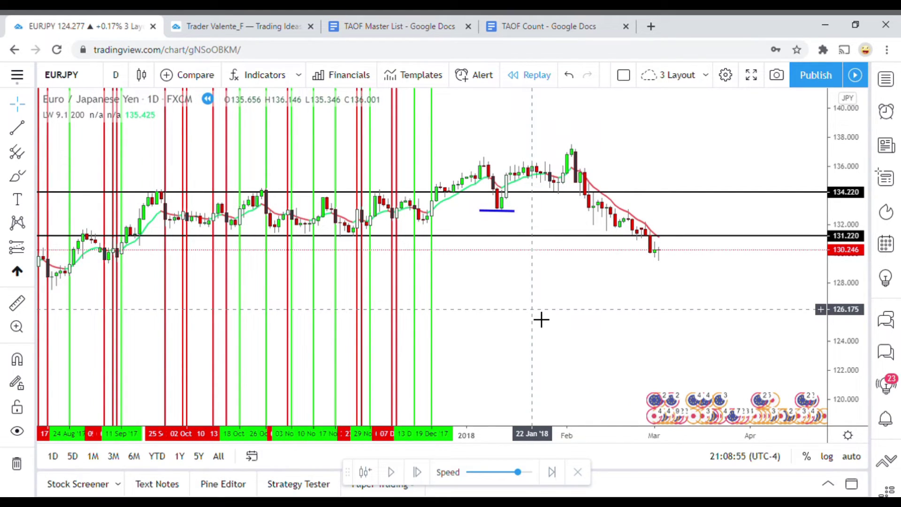
{"action": "scroll", "coordinate": [541, 319], "scroll_direction": "left", "scroll_amount": 4}
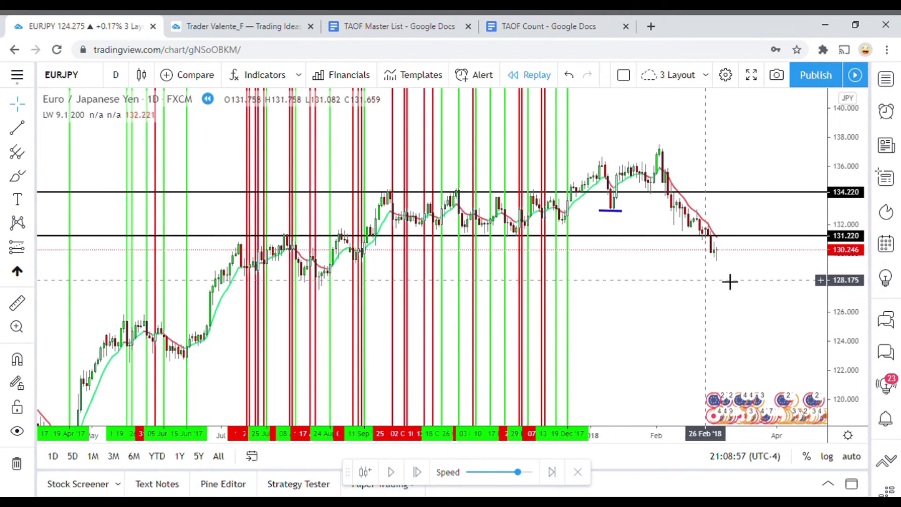
Compress the price scale and review the full run of marked 2017 trades from January through December on the daily chart.
{"action": "left_click_drag", "start_coordinate": [847, 288], "coordinate": [845, 362]}
{"action": "scroll", "coordinate": [755, 374], "scroll_direction": "down", "scroll_amount": 2}
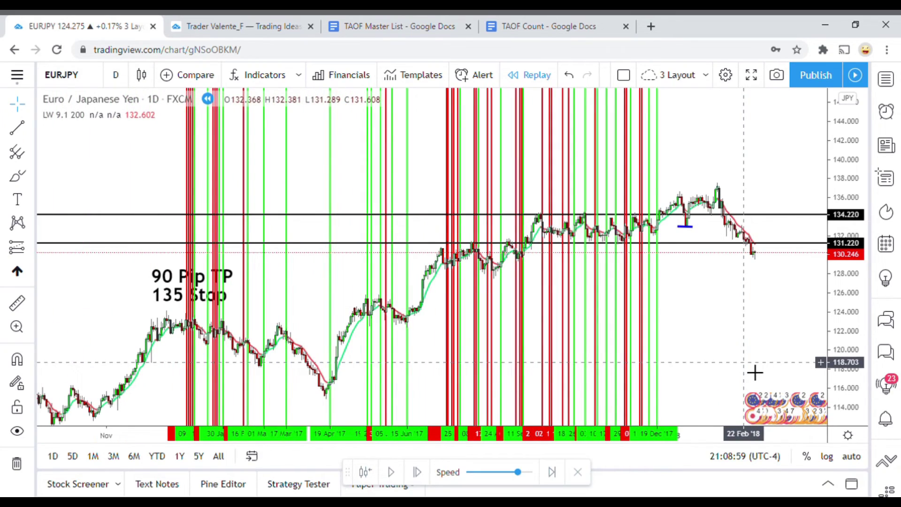
{"action": "left_click_drag", "start_coordinate": [731, 350], "coordinate": [830, 323]}
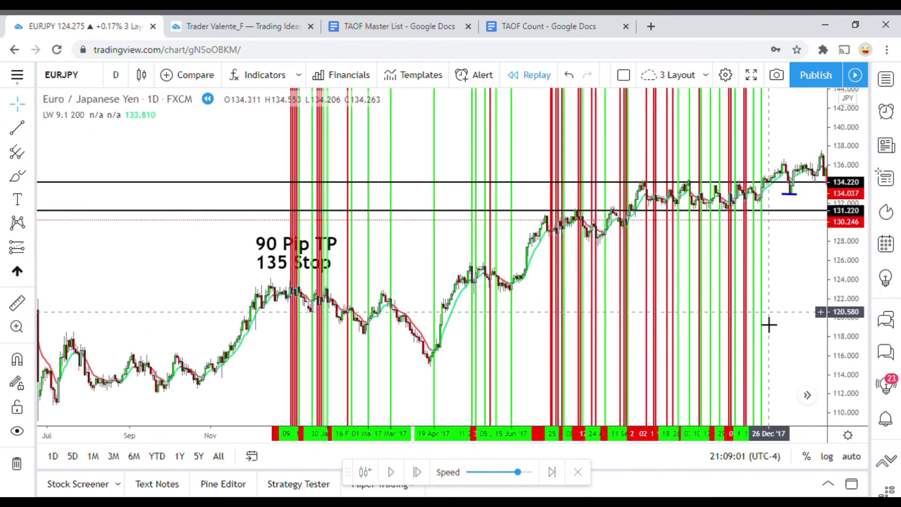
{"action": "scroll", "coordinate": [766, 322], "scroll_direction": "up", "scroll_amount": 2}
{"action": "left_click_drag", "start_coordinate": [827, 289], "coordinate": [873, 280]}
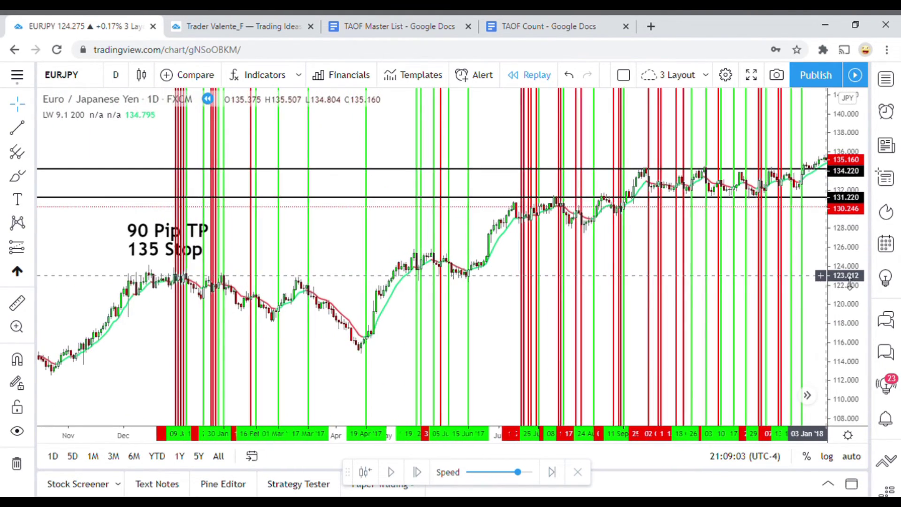
{"action": "scroll", "coordinate": [651, 327], "scroll_direction": "up", "scroll_amount": 2}
{"action": "scroll", "coordinate": [652, 327], "scroll_direction": "down", "scroll_amount": 2}
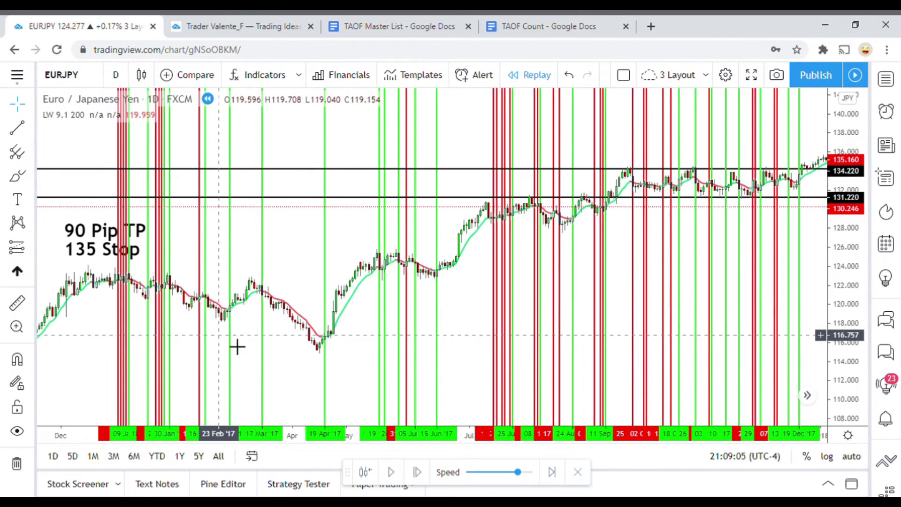
{"action": "mouse_move", "coordinate": [308, 361]}
{"action": "left_mouse_down"}
{"action": "mouse_move", "coordinate": [296, 352]}
{"action": "mouse_move", "coordinate": [306, 350]}
{"action": "left_mouse_up"}
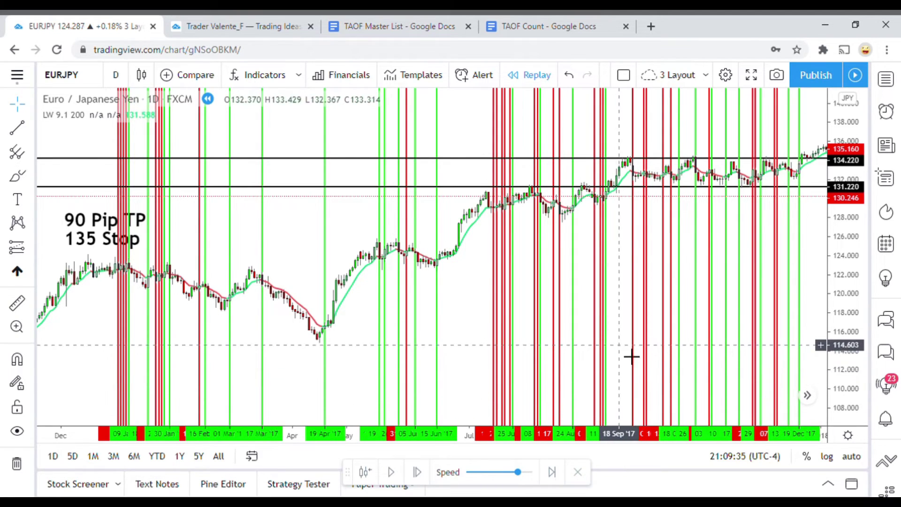
{"action": "left_click_drag", "start_coordinate": [659, 378], "coordinate": [567, 361]}
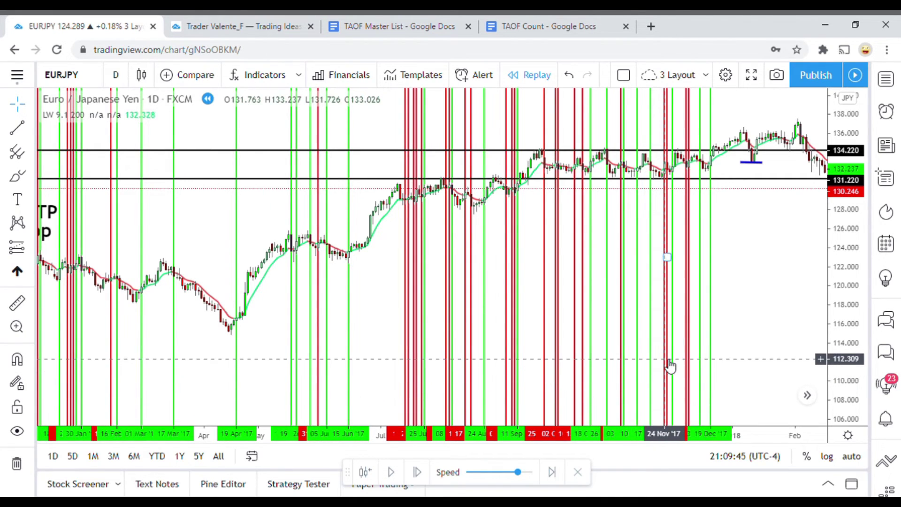
{"action": "left_click_drag", "start_coordinate": [672, 378], "coordinate": [819, 318]}
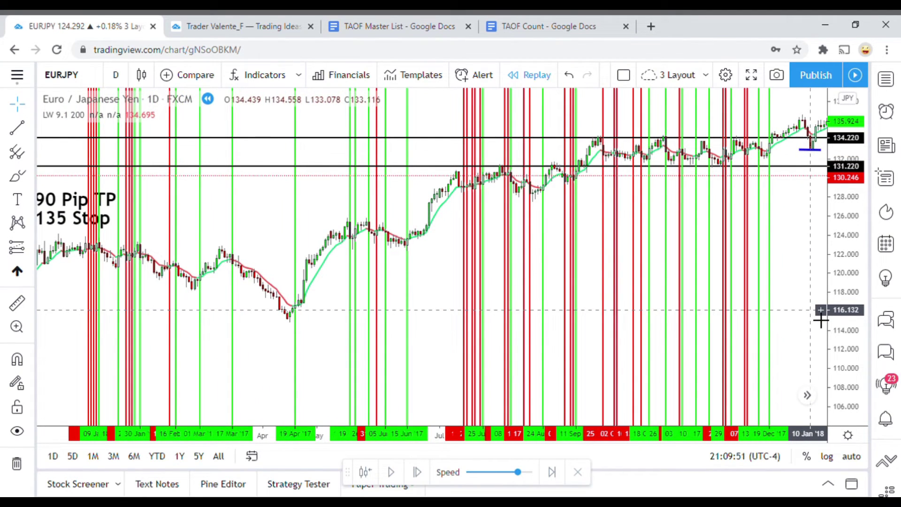